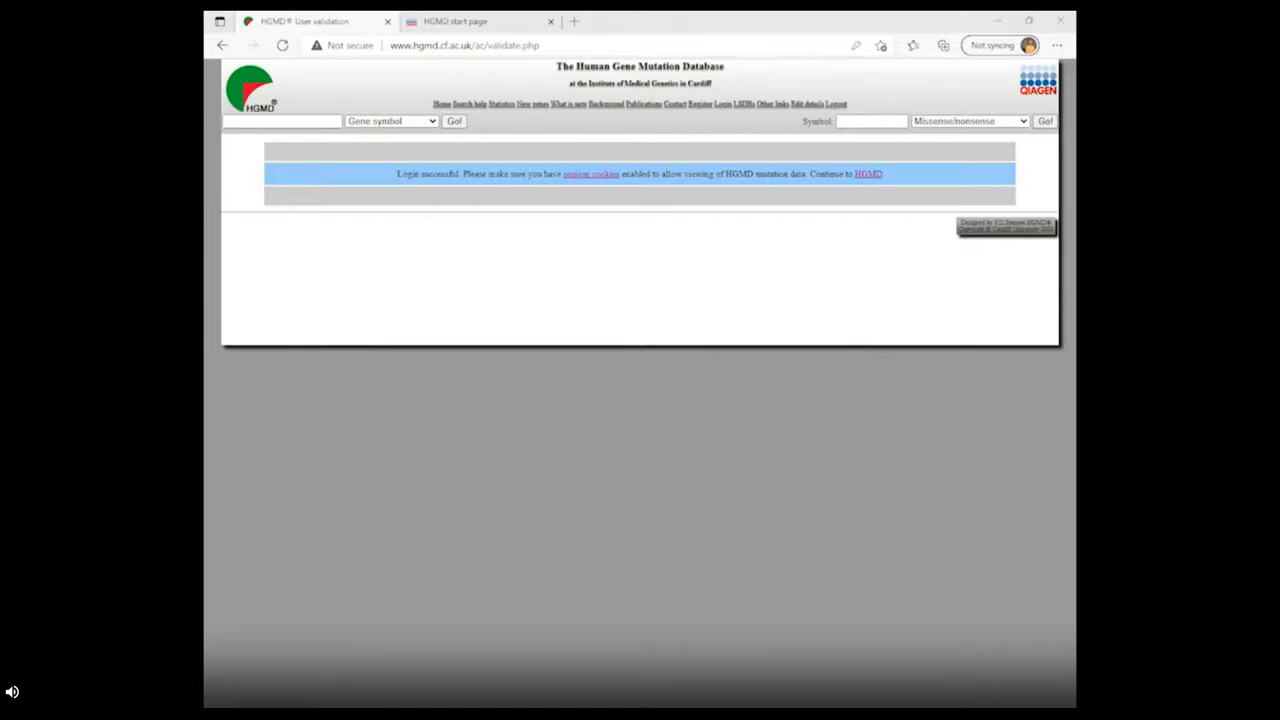
Search the public HGMD by gene symbol for TGFB3 and open the gene's entry
click(230, 121)
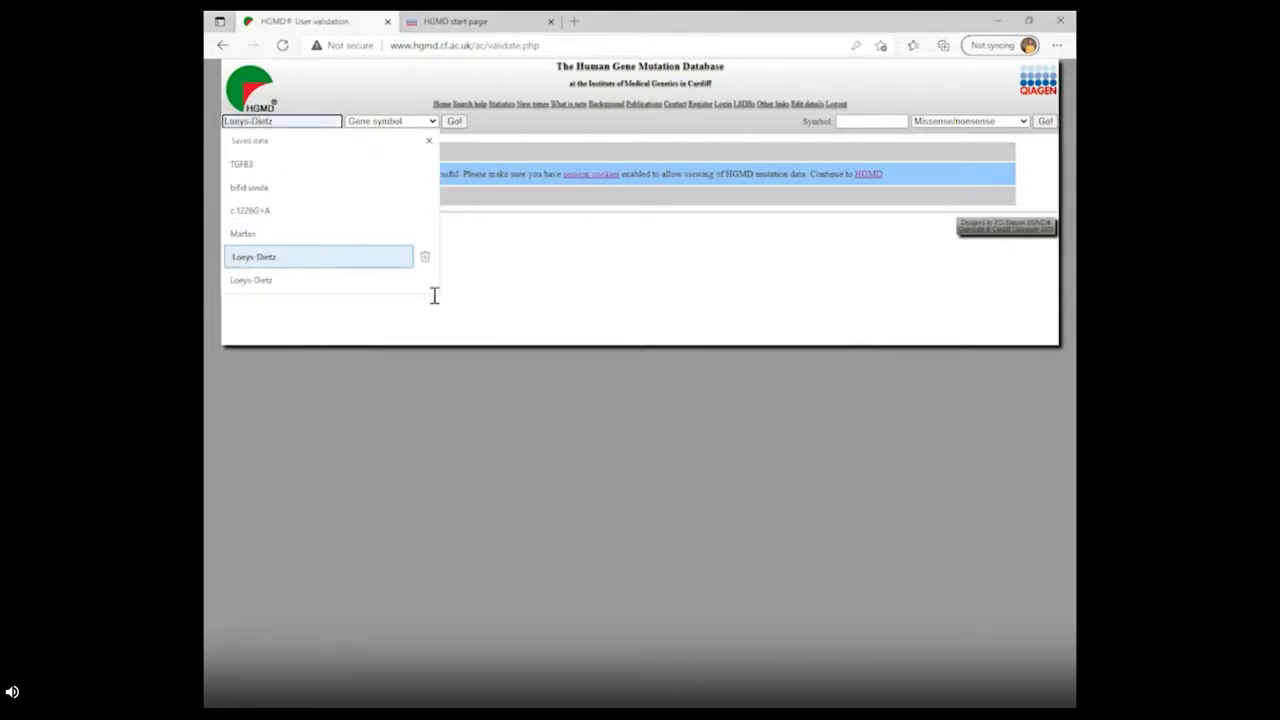
click(243, 160)
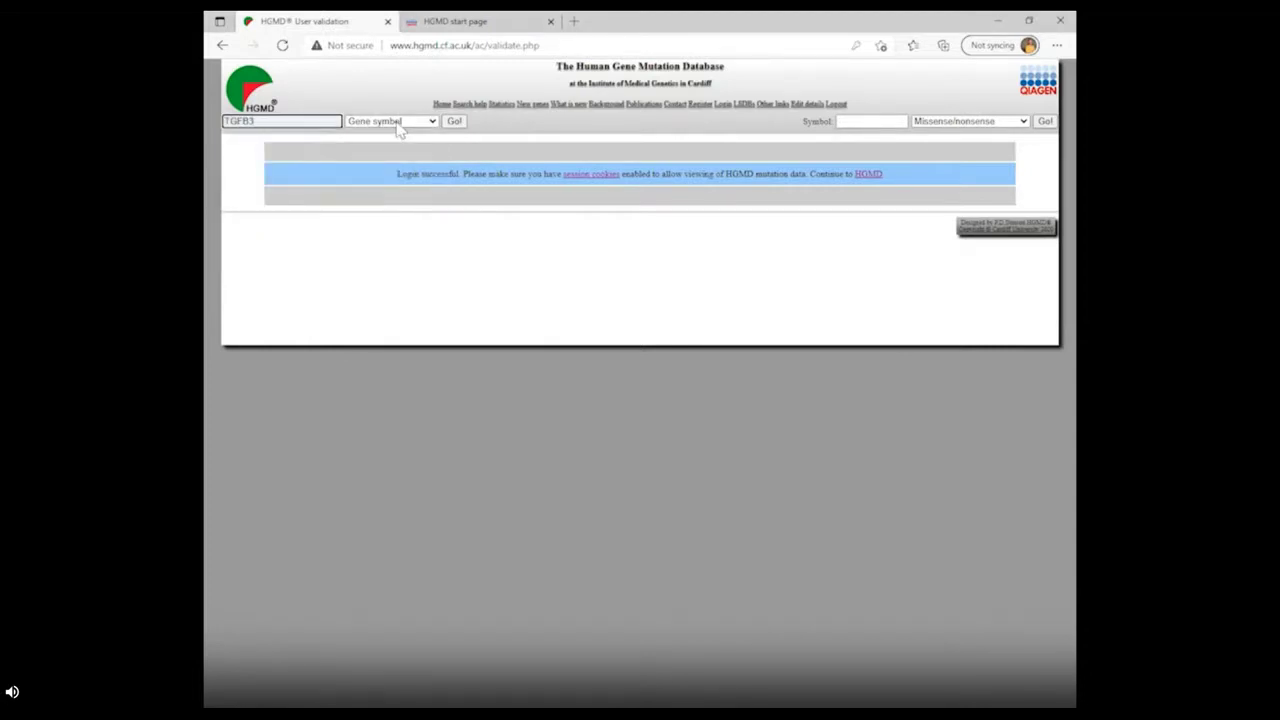
click(455, 122)
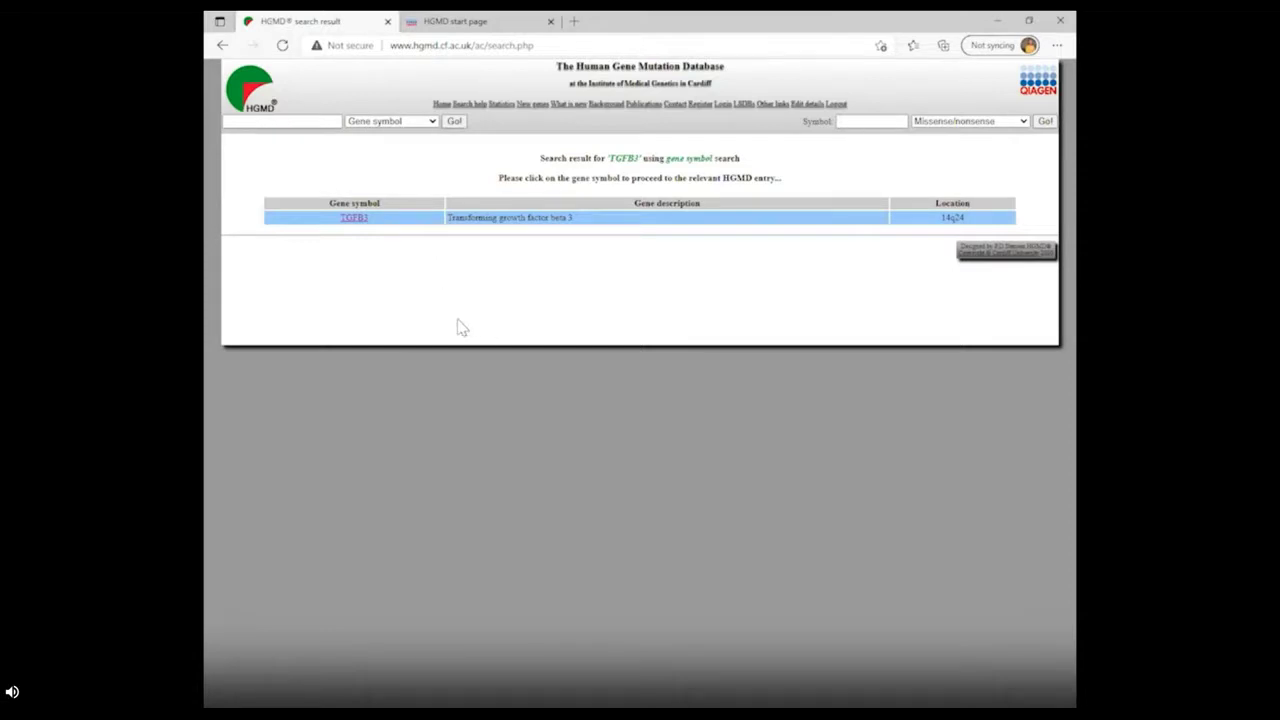
click(355, 222)
click(351, 222)
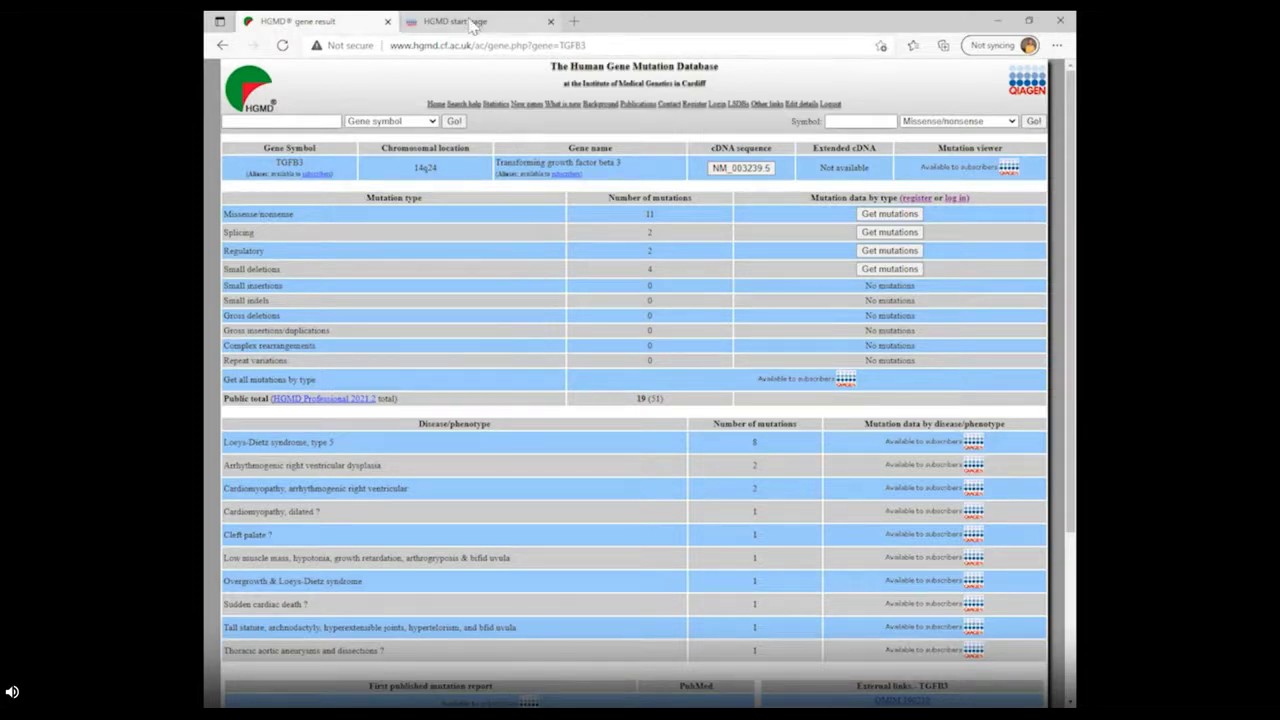
Switch to HGMD Professional and run an exact gene symbol search for TGFB3 with the Gene summary output
click(472, 23)
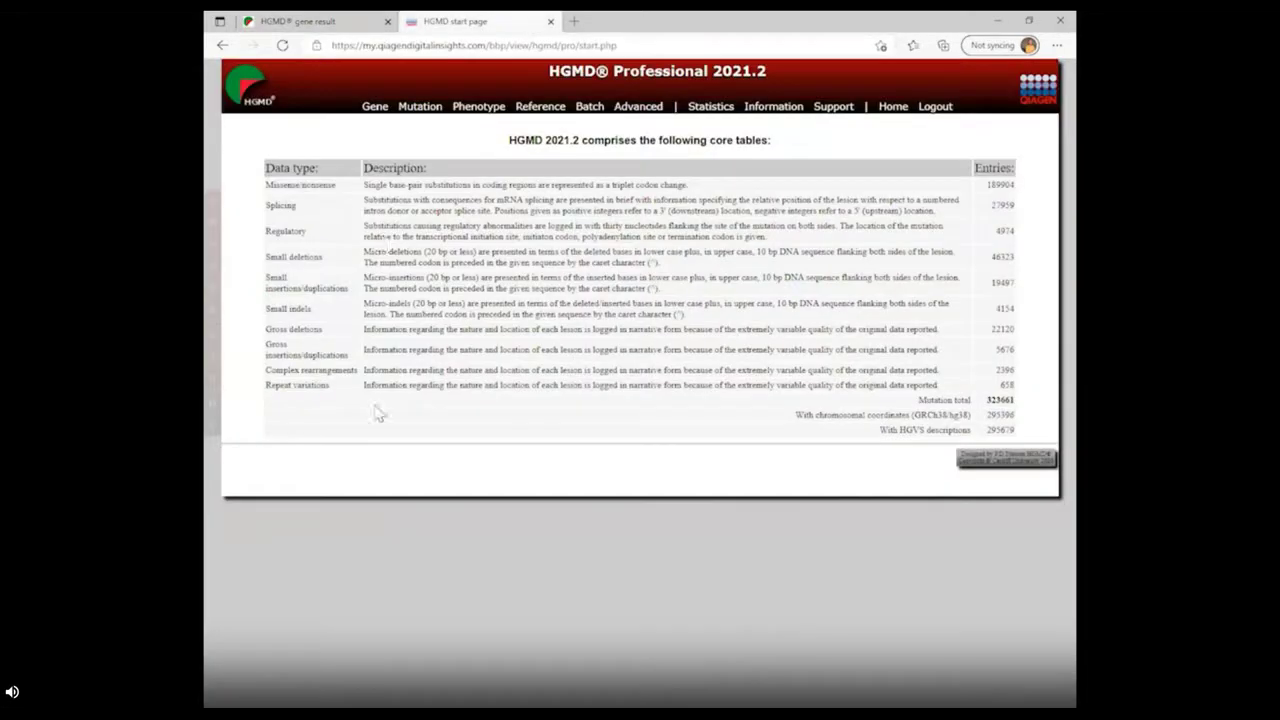
click(373, 108)
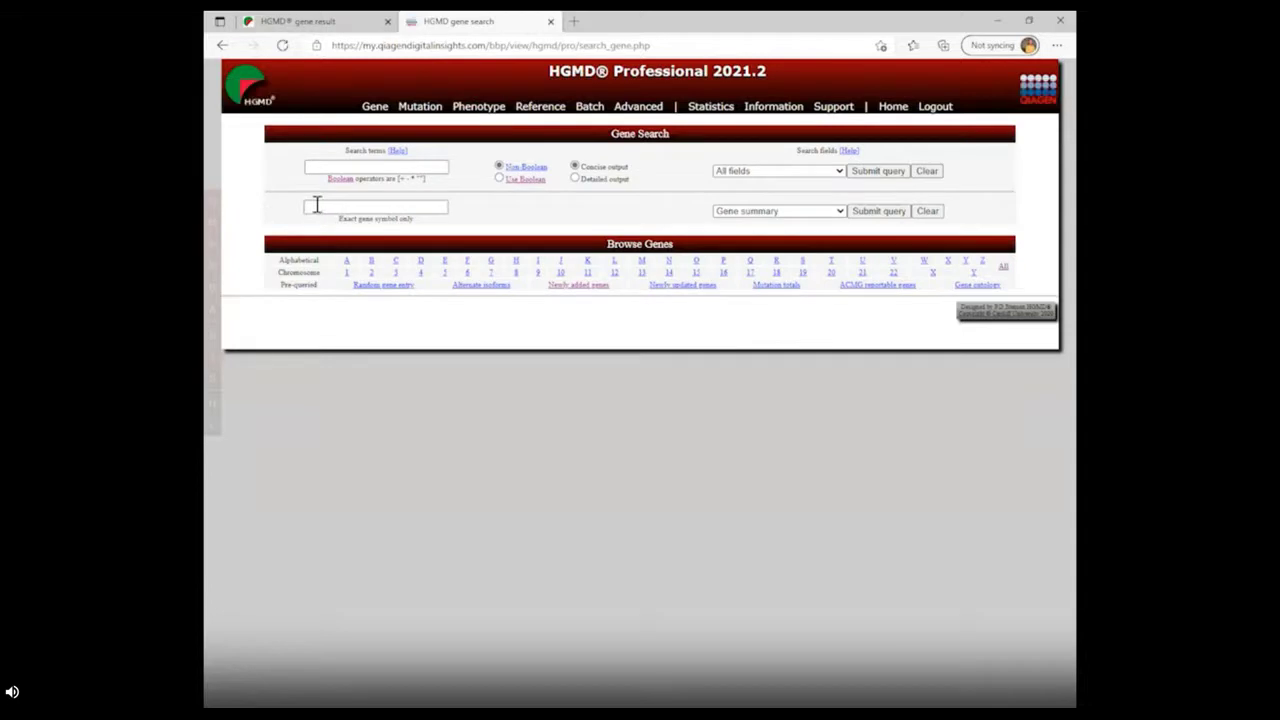
click(316, 205)
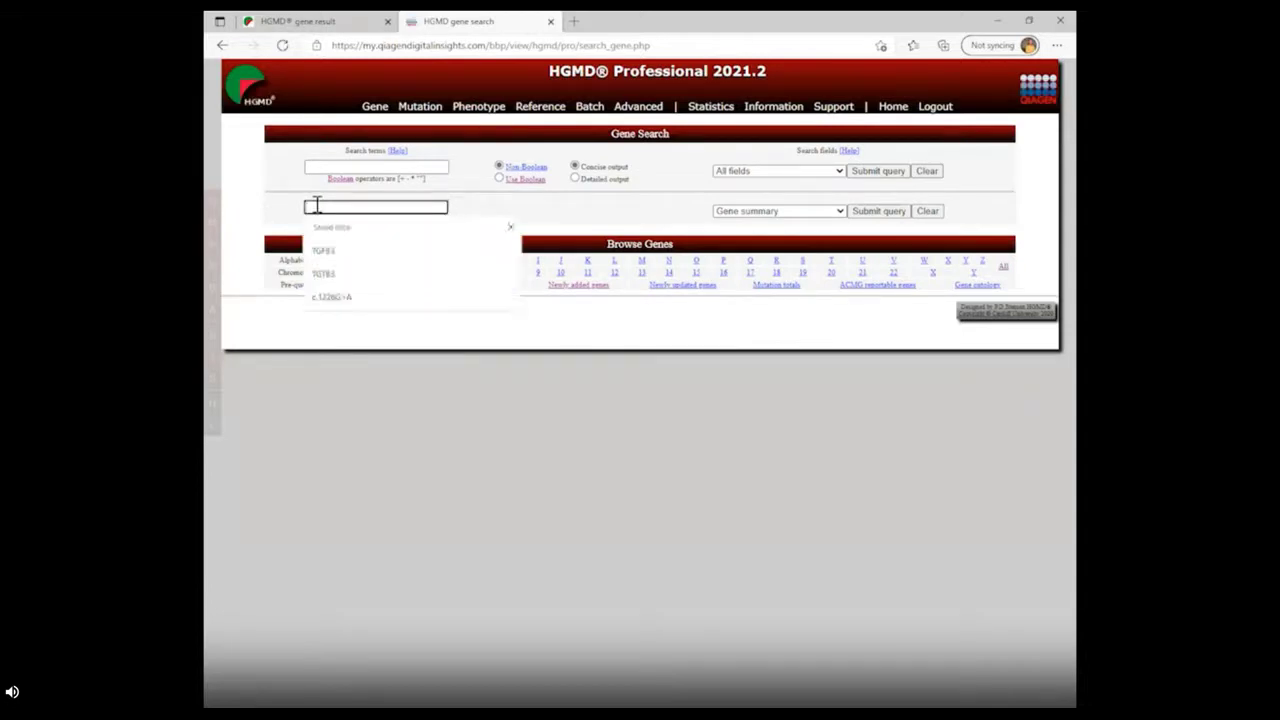
click(323, 250)
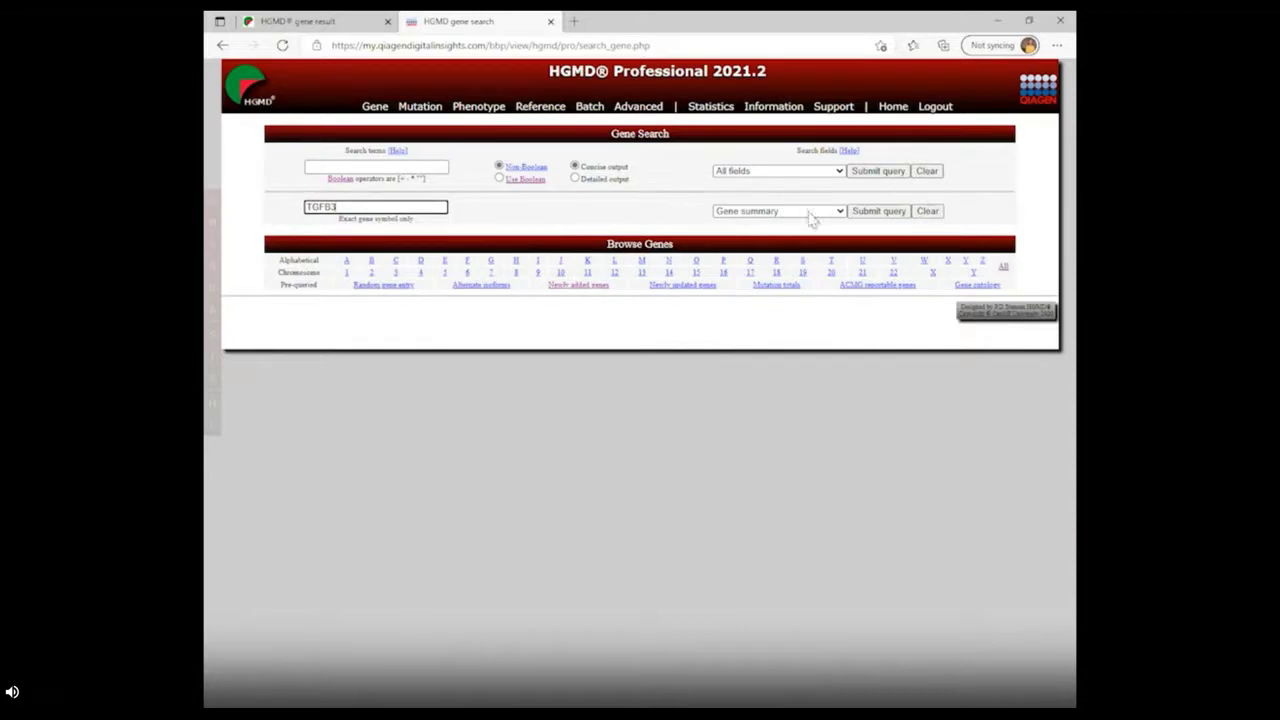
click(878, 211)
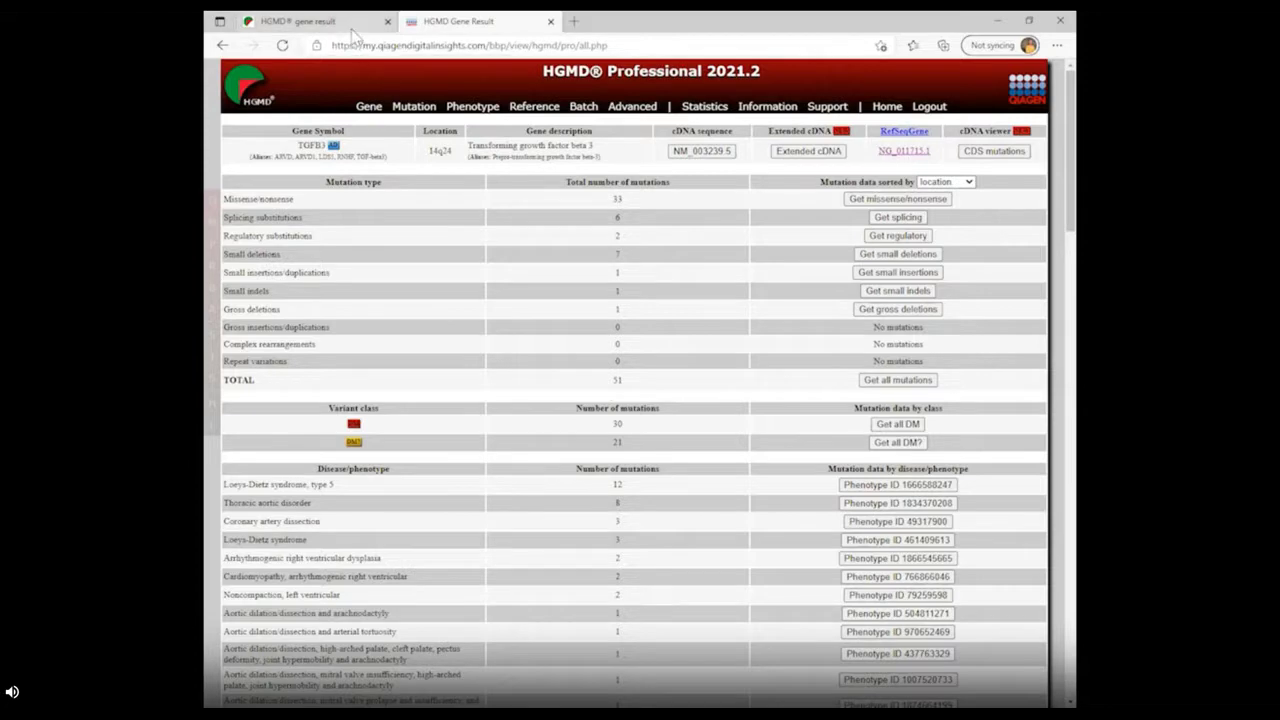
Compare the TGFB3 summaries of both HGMD versions and list the gene's splicing mutations in the public version
key(ctrl+shift+Tab)
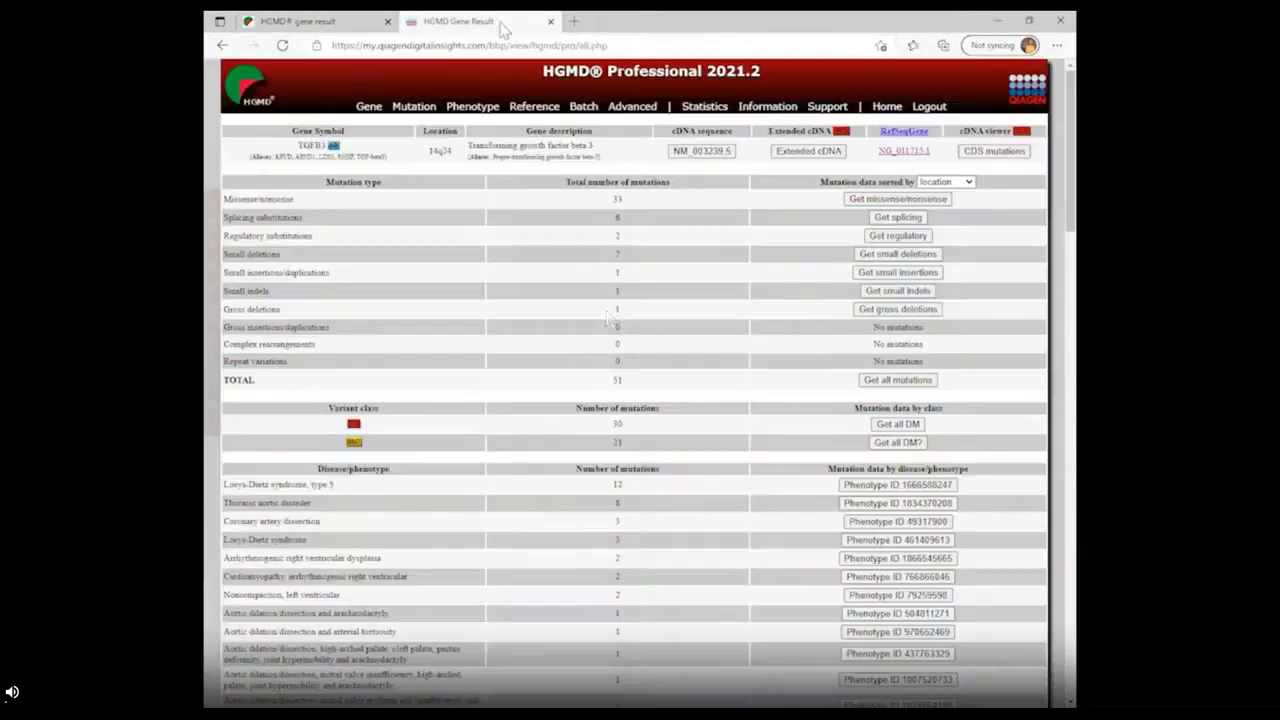
click(505, 22)
click(320, 21)
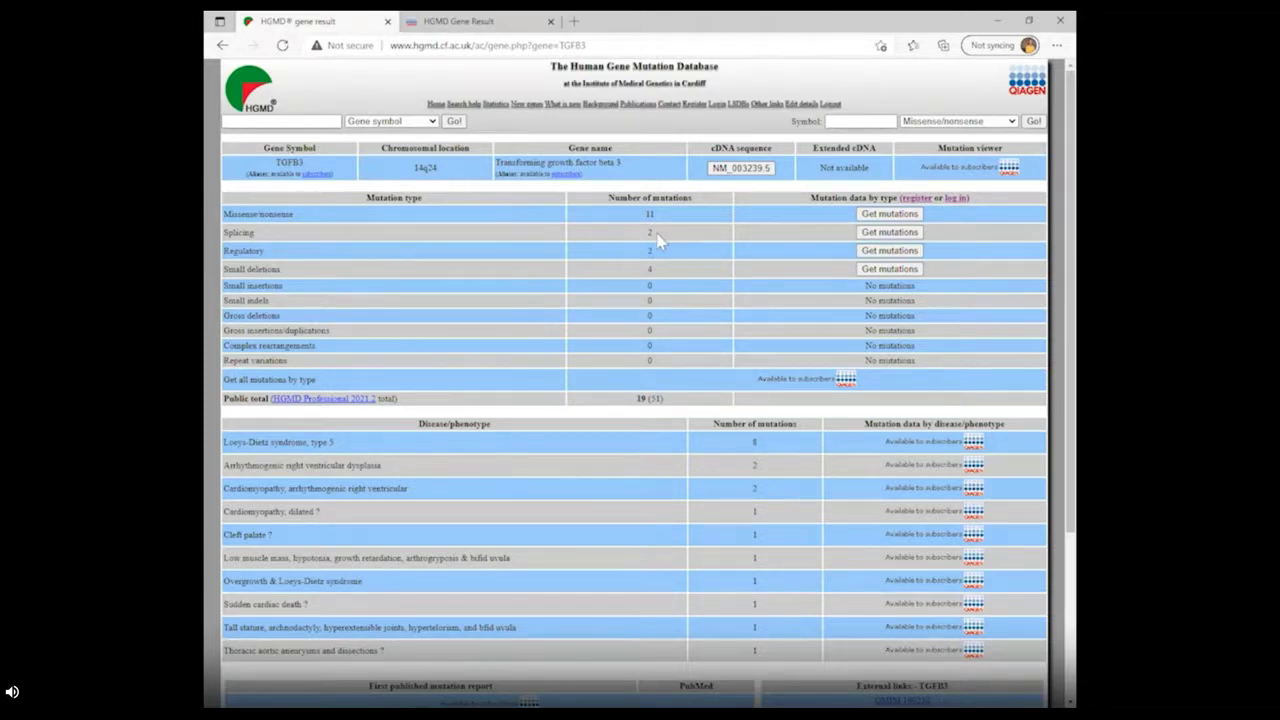
click(889, 235)
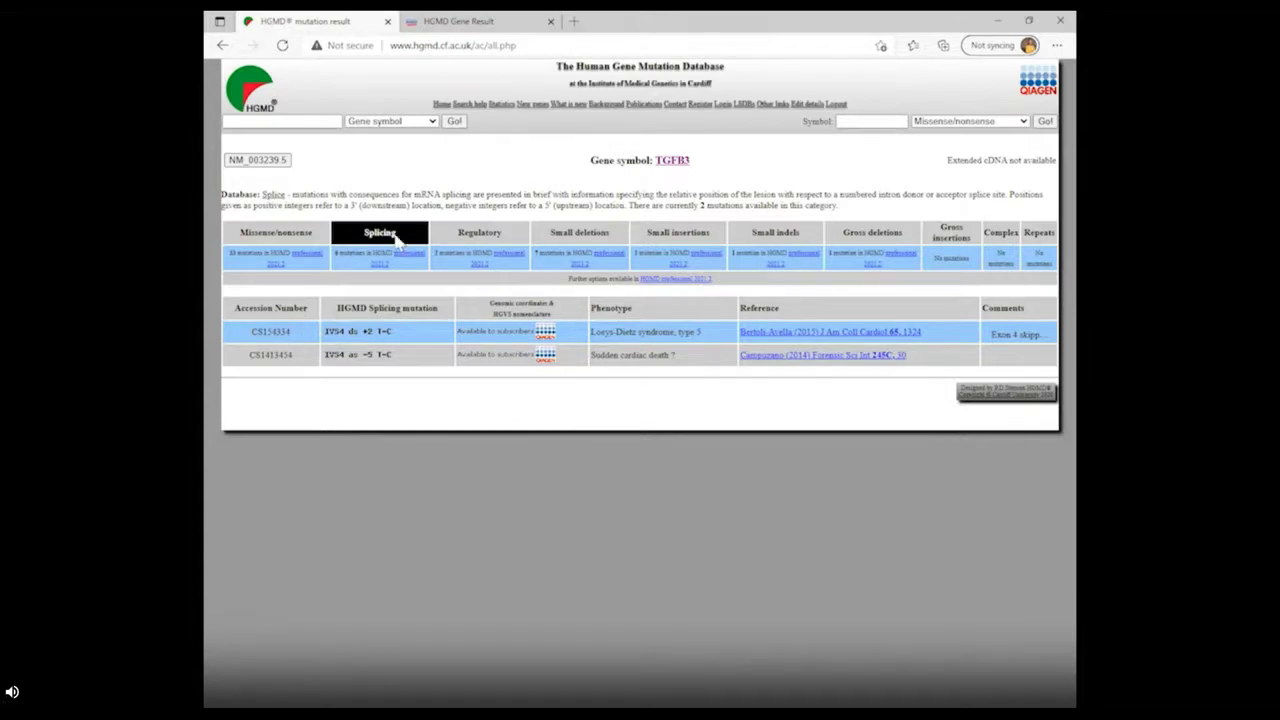
List the TGFB3 splicing mutations in HGMD Professional and open the entry with accession CS201481
click(505, 30)
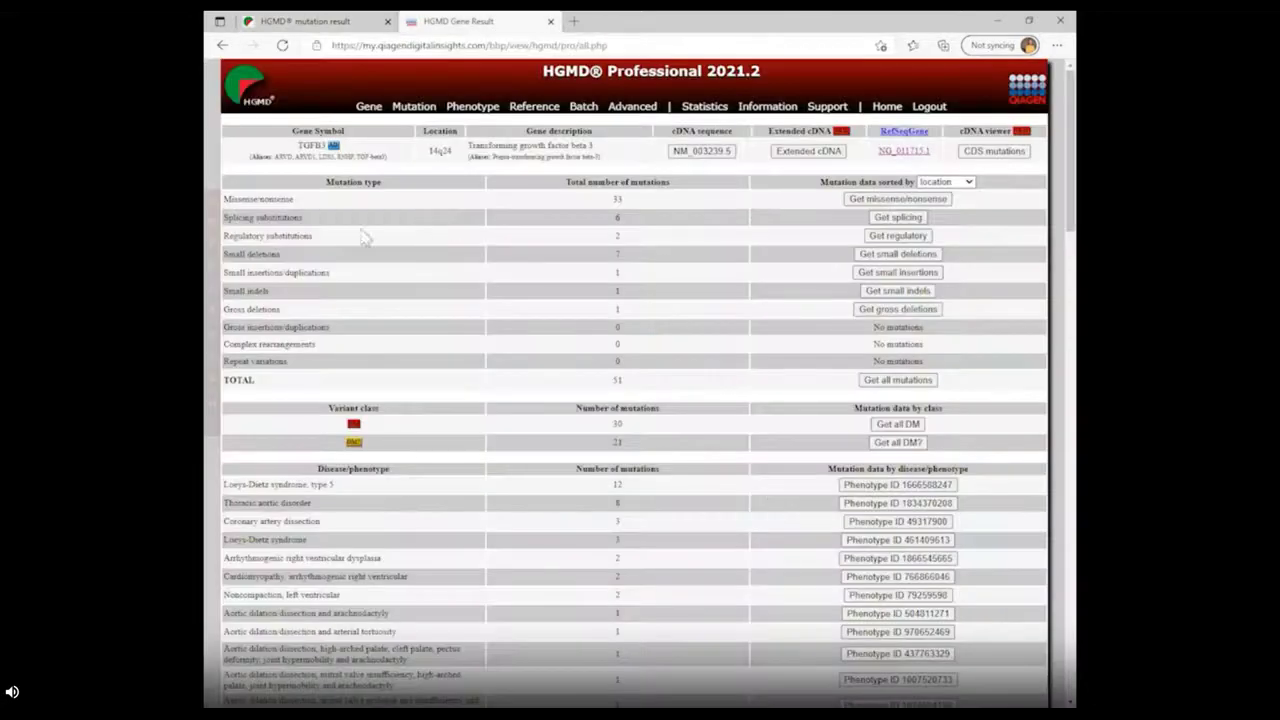
click(898, 220)
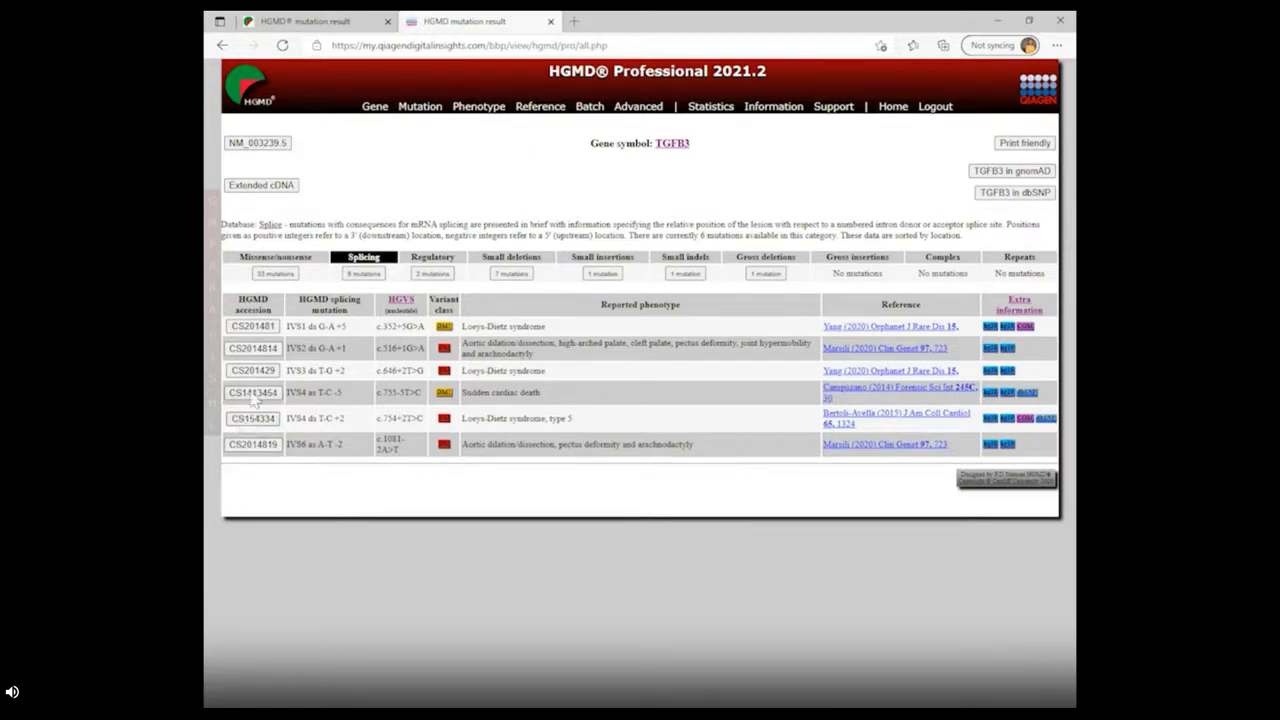
click(266, 330)
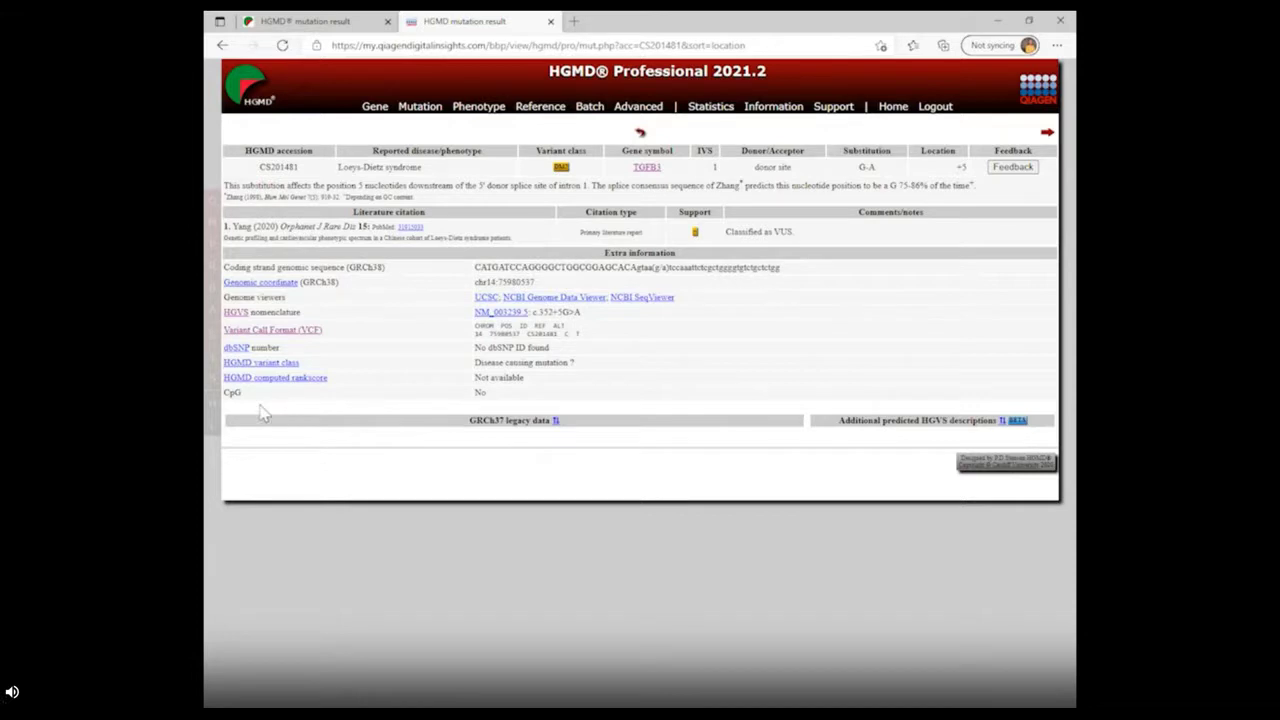
Run a mutation search for c.1226G>A using HGVS nomenclature as the search field
click(418, 108)
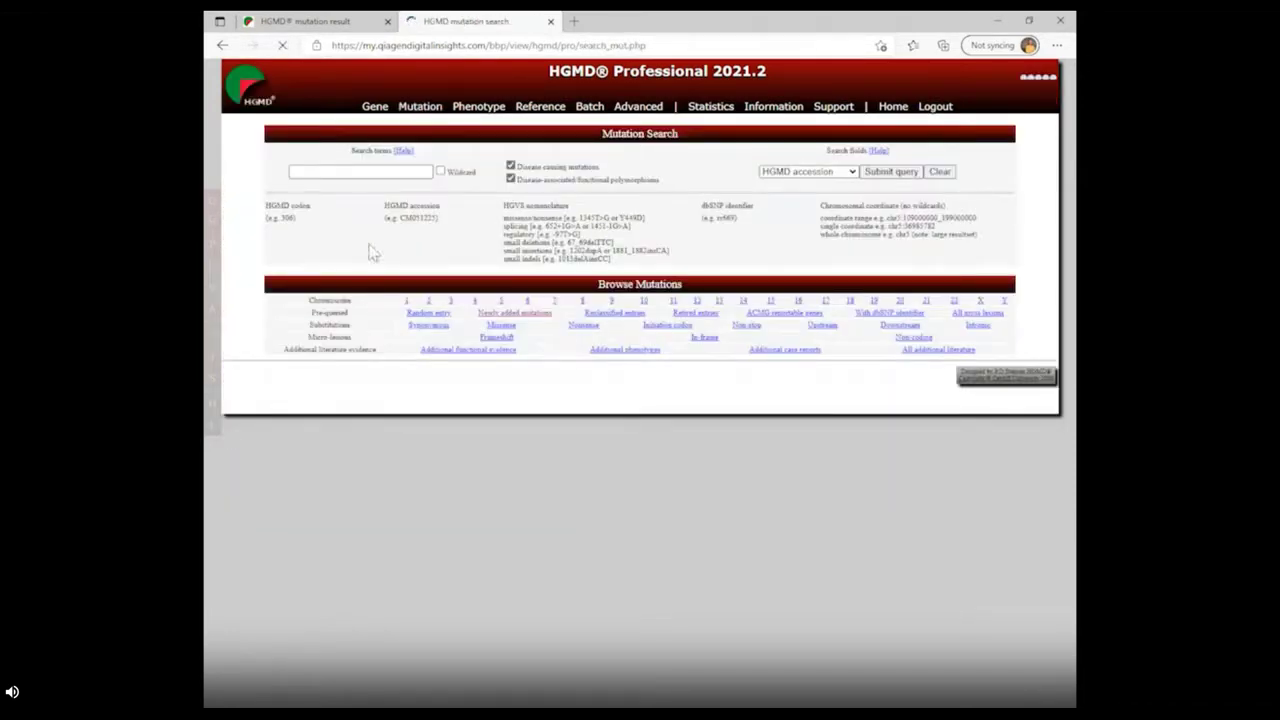
click(850, 174)
click(838, 188)
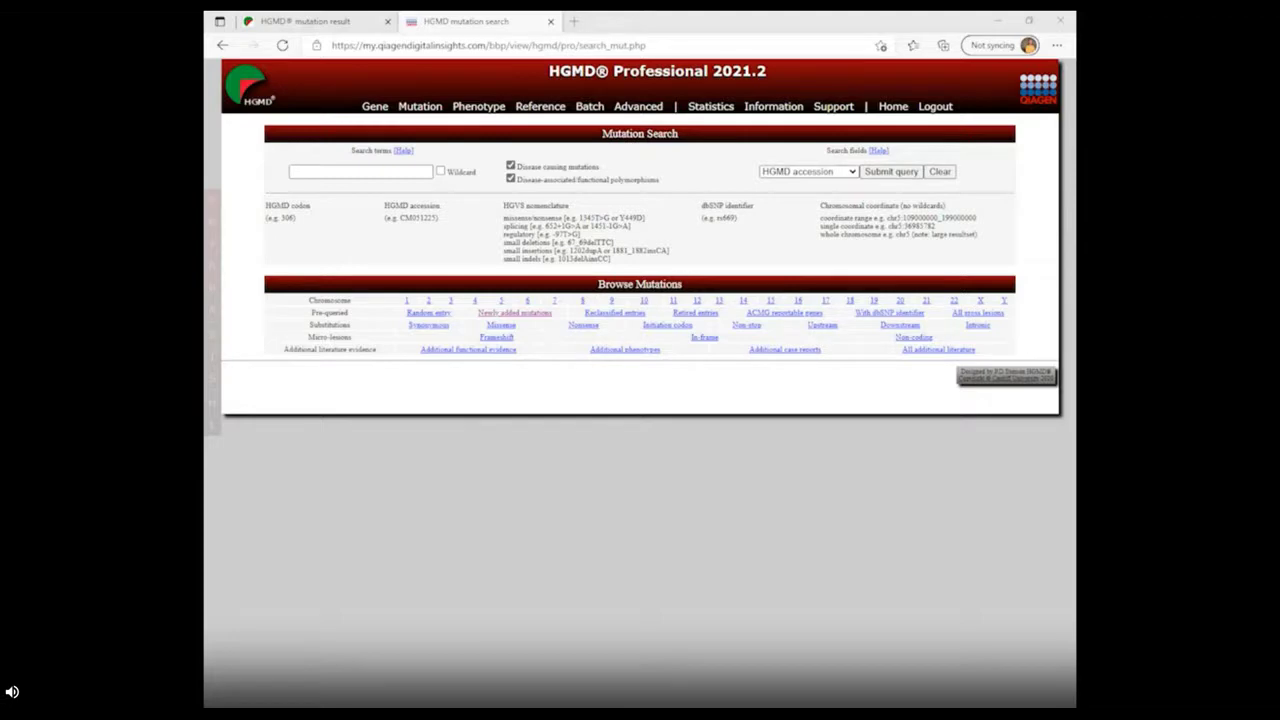
click(314, 171)
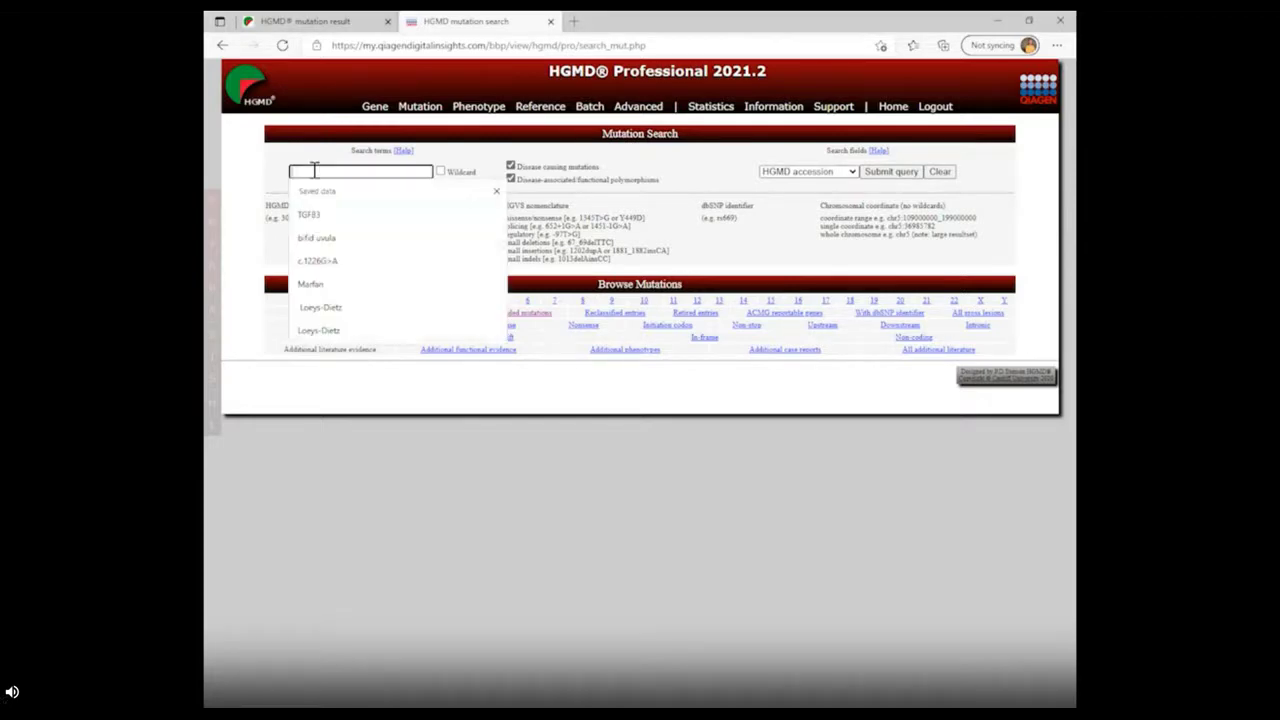
text(c.1221G>A)
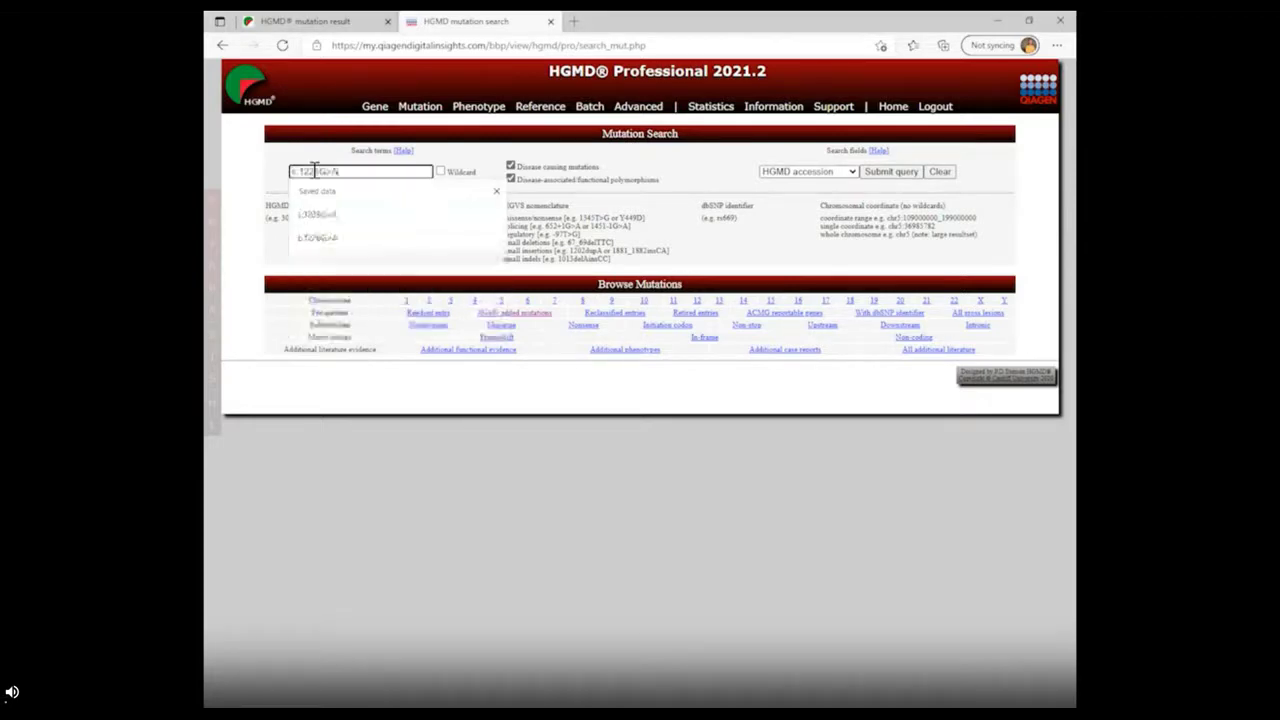
click(825, 175)
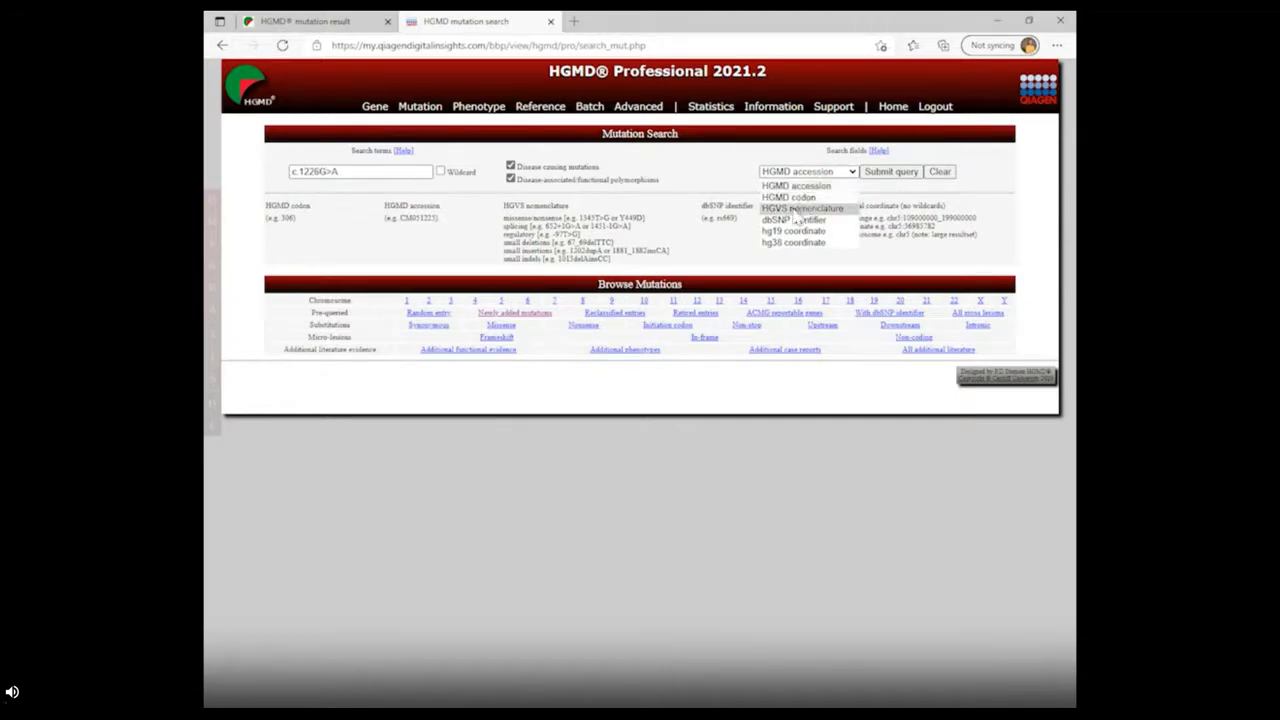
click(798, 208)
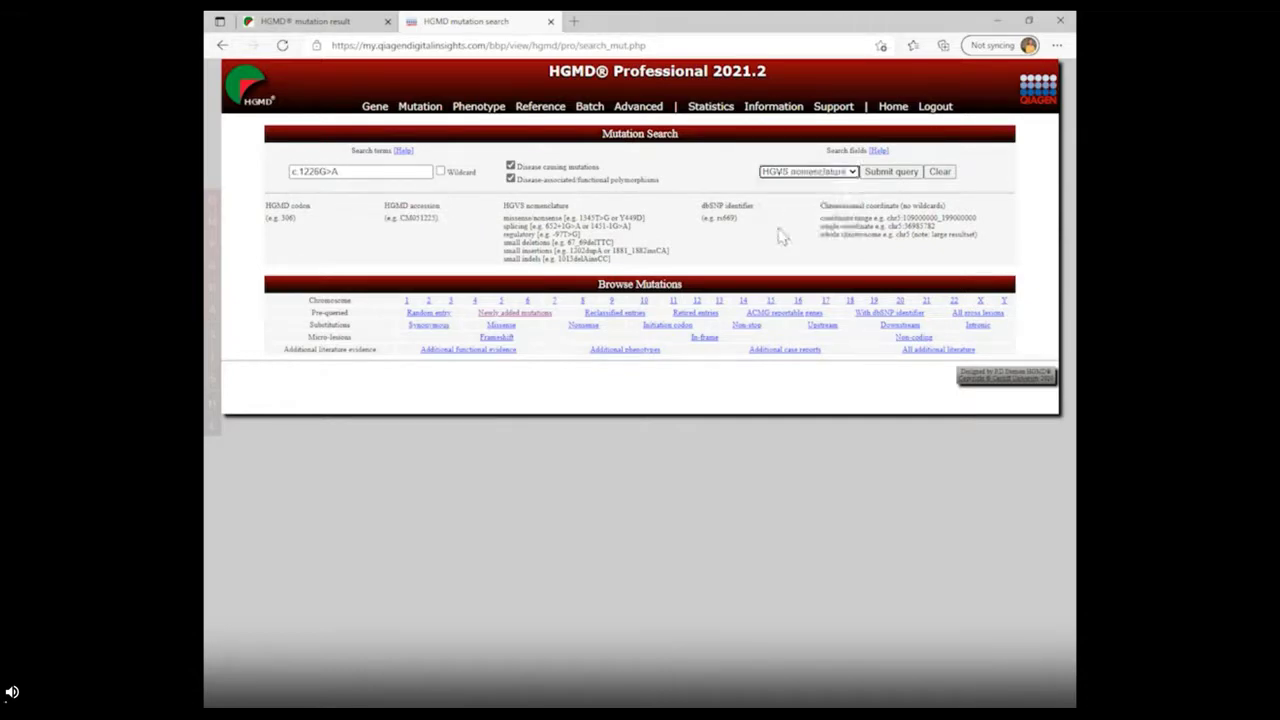
click(890, 174)
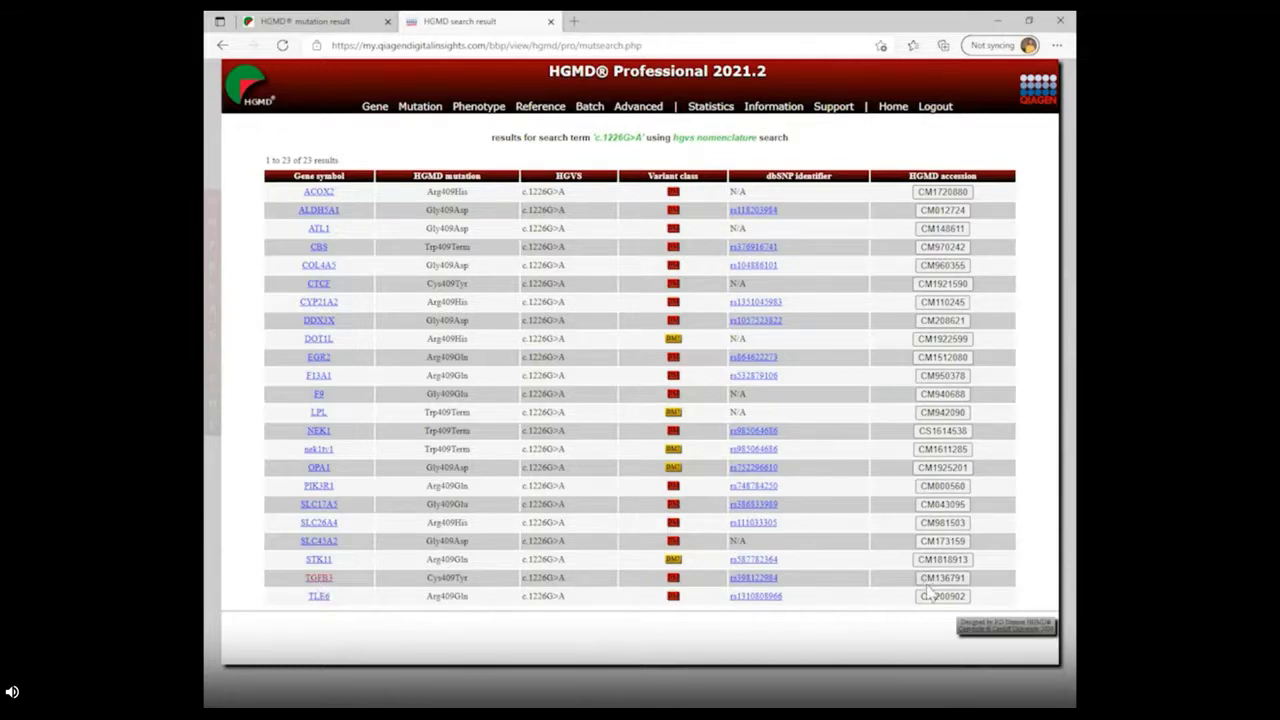
Open the TGFB3 mutation entry CM136791 and examine its amino acid comparison, dbNSFP predictions and orthologous conservation
click(755, 523)
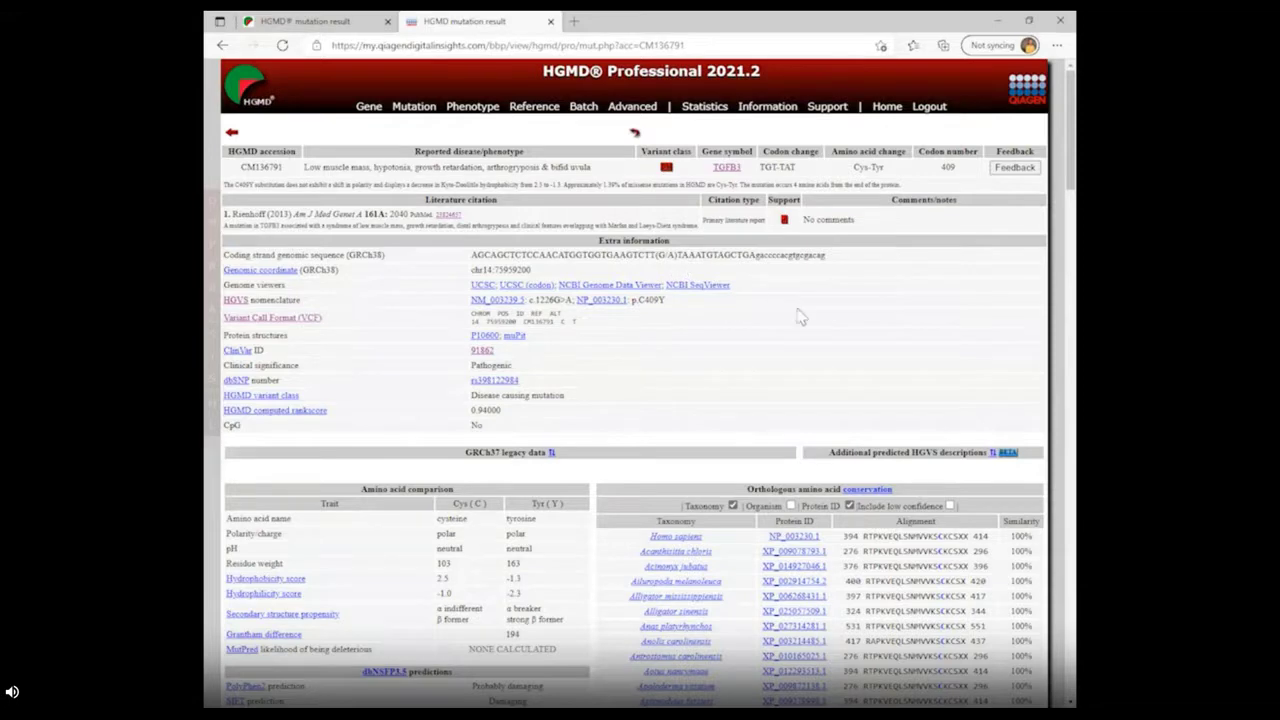
scroll(795, 313, down, 3)
scroll(792, 308, down, 1)
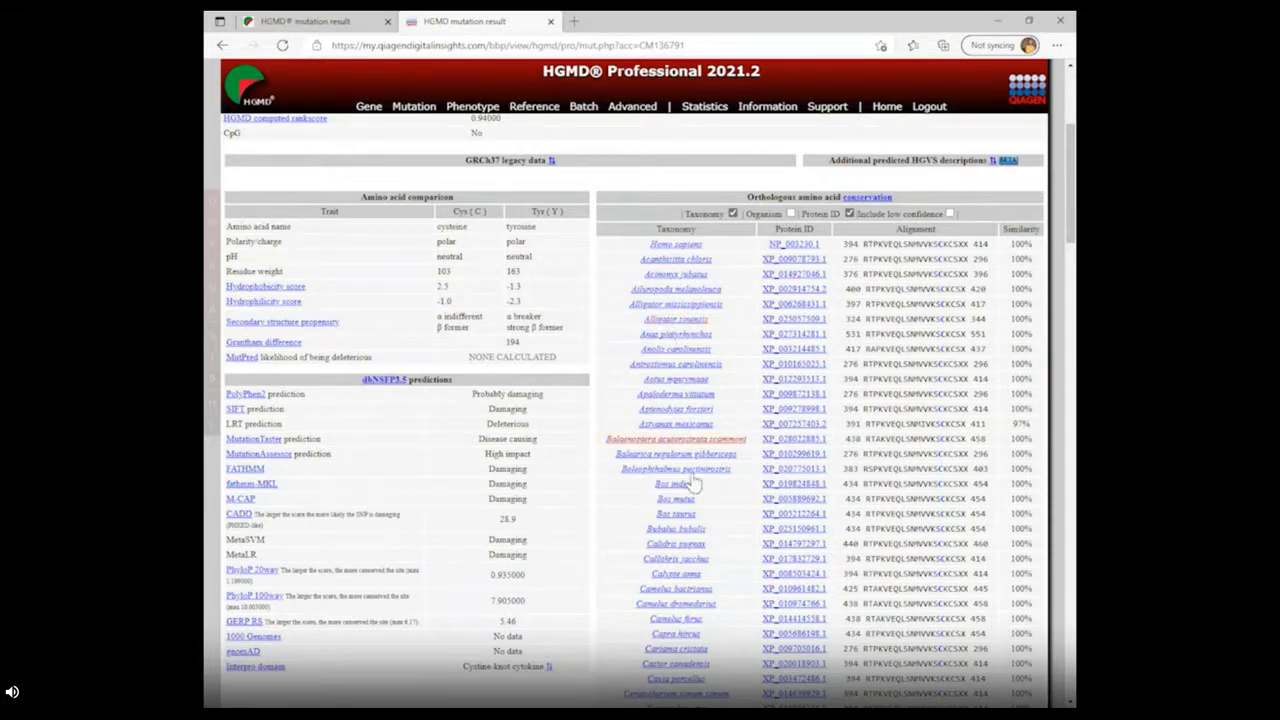
scroll(736, 520, down, 2)
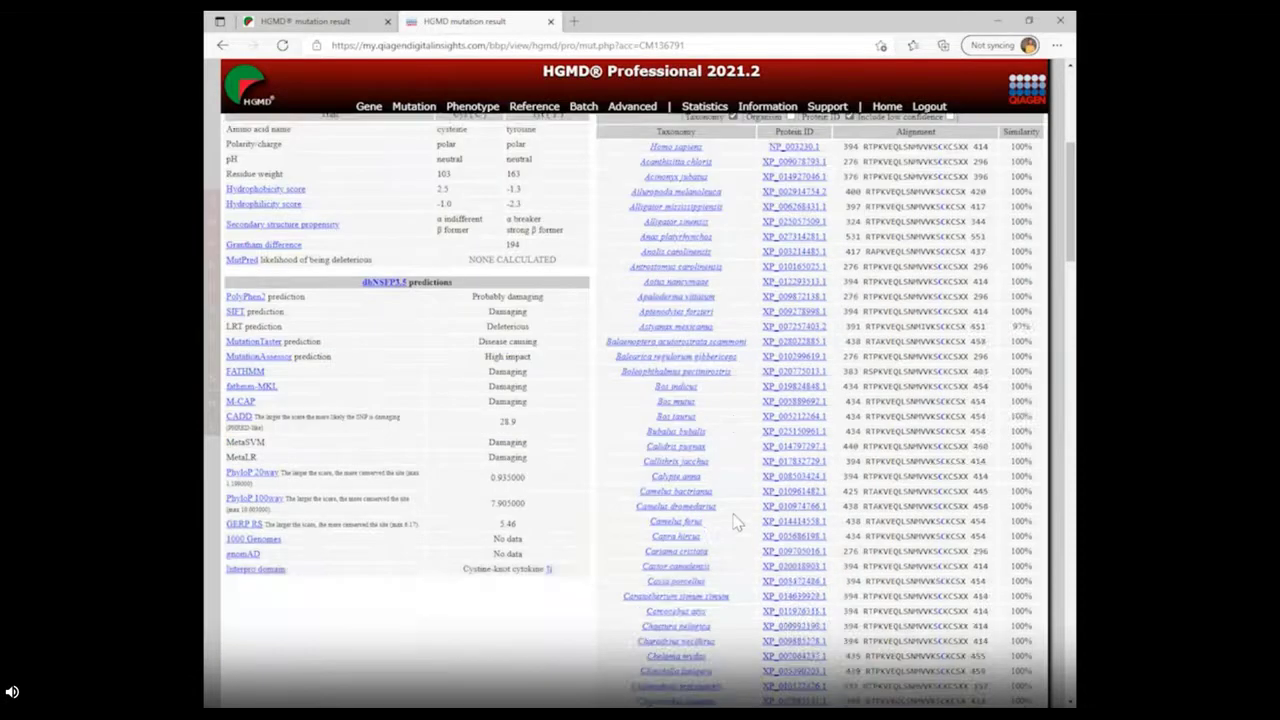
scroll(777, 544, up, 1)
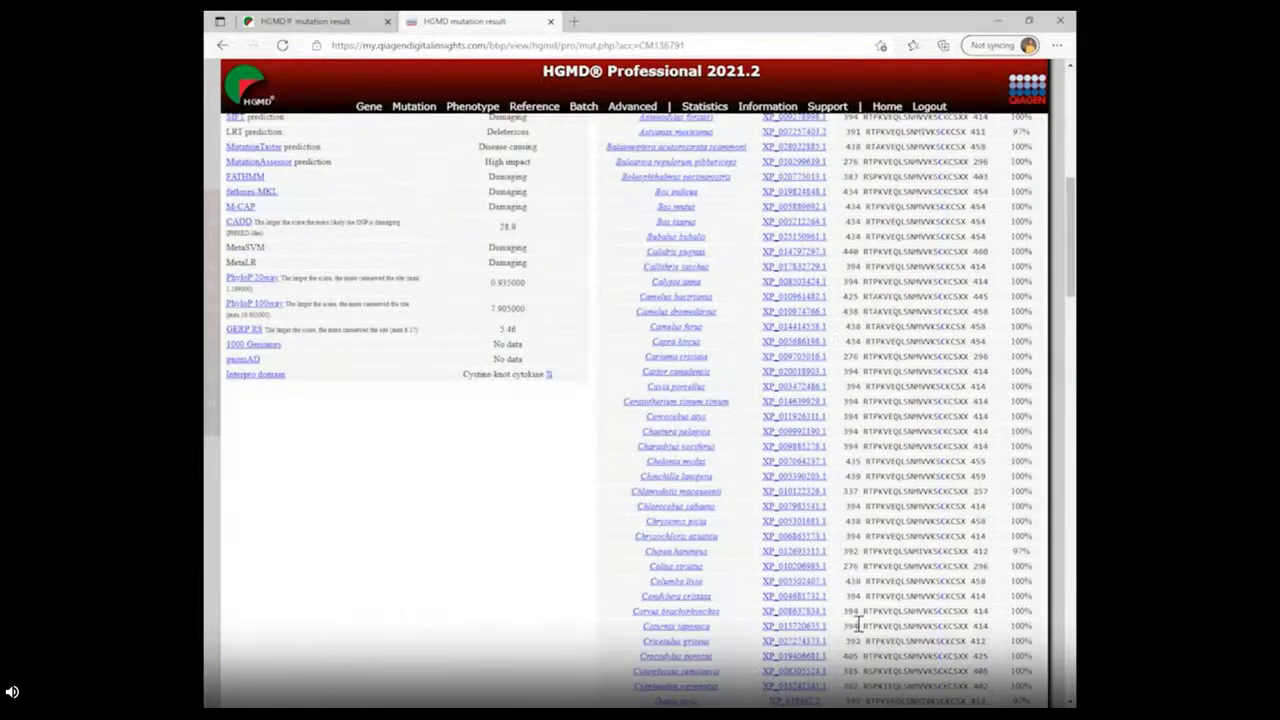
scroll(895, 541, up, 1)
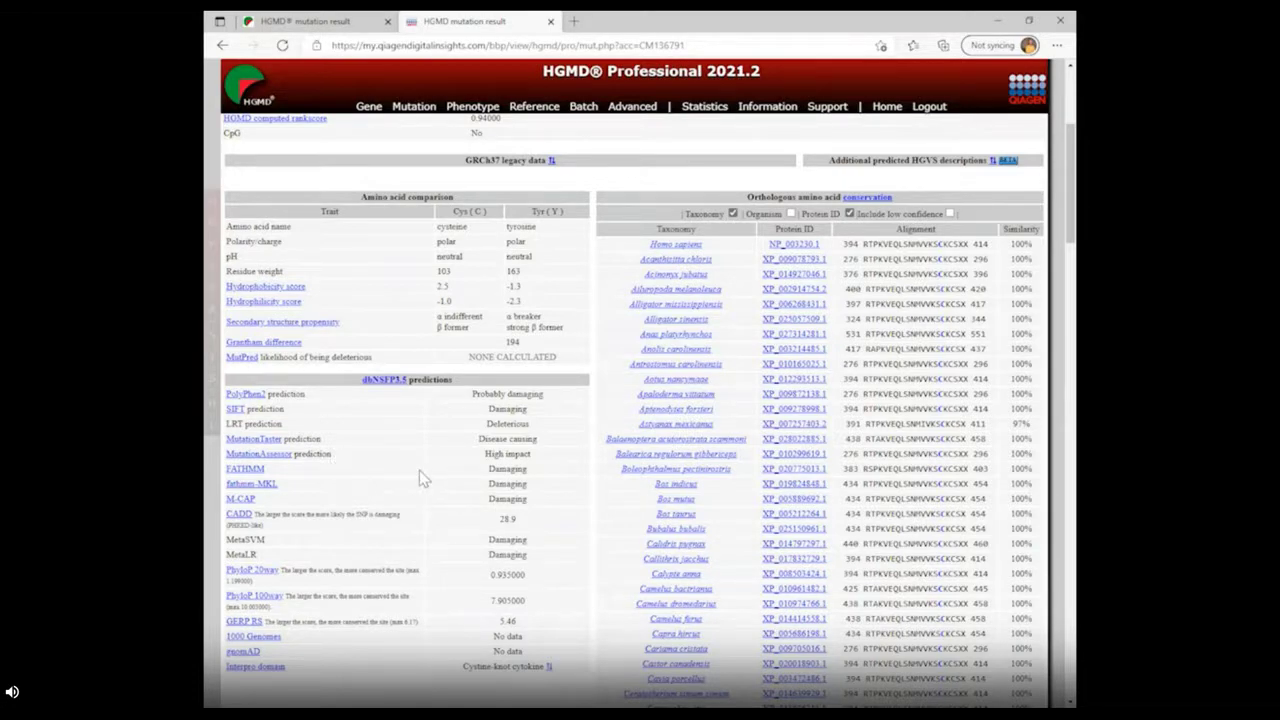
scroll(419, 470, up, 3)
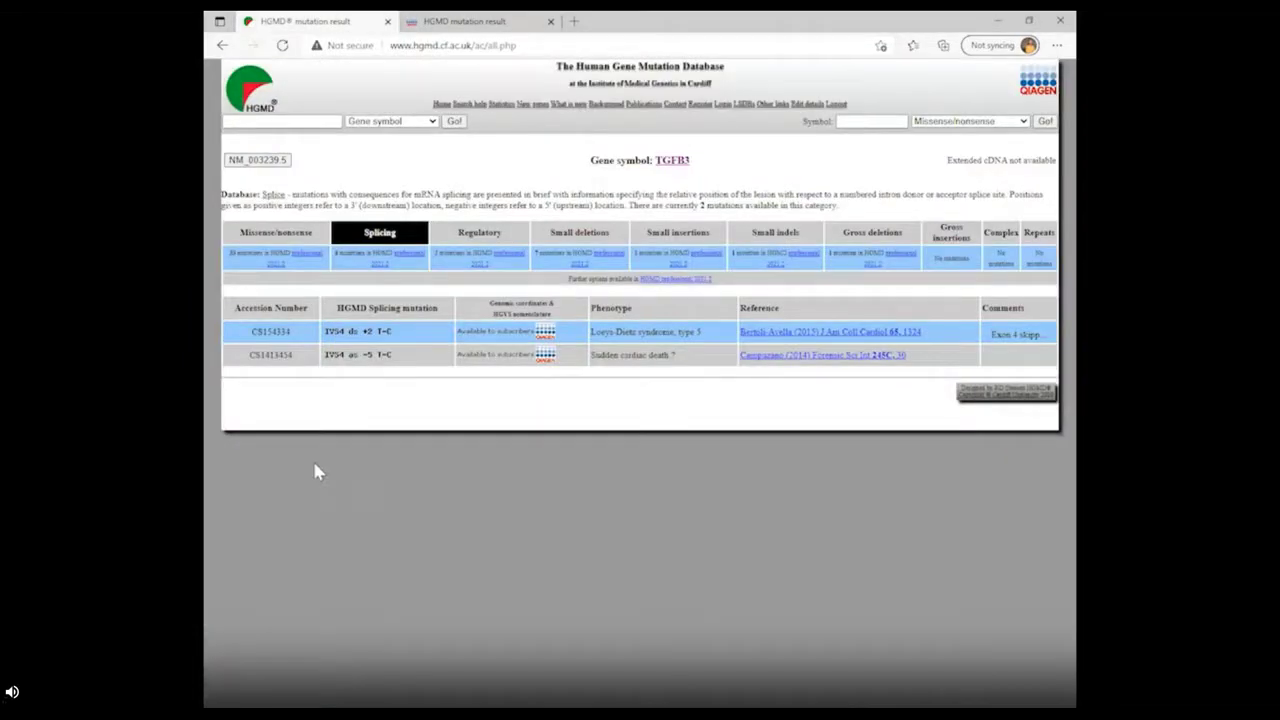
Search the public HGMD by disease/phenotype for bifid uvula
click(432, 121)
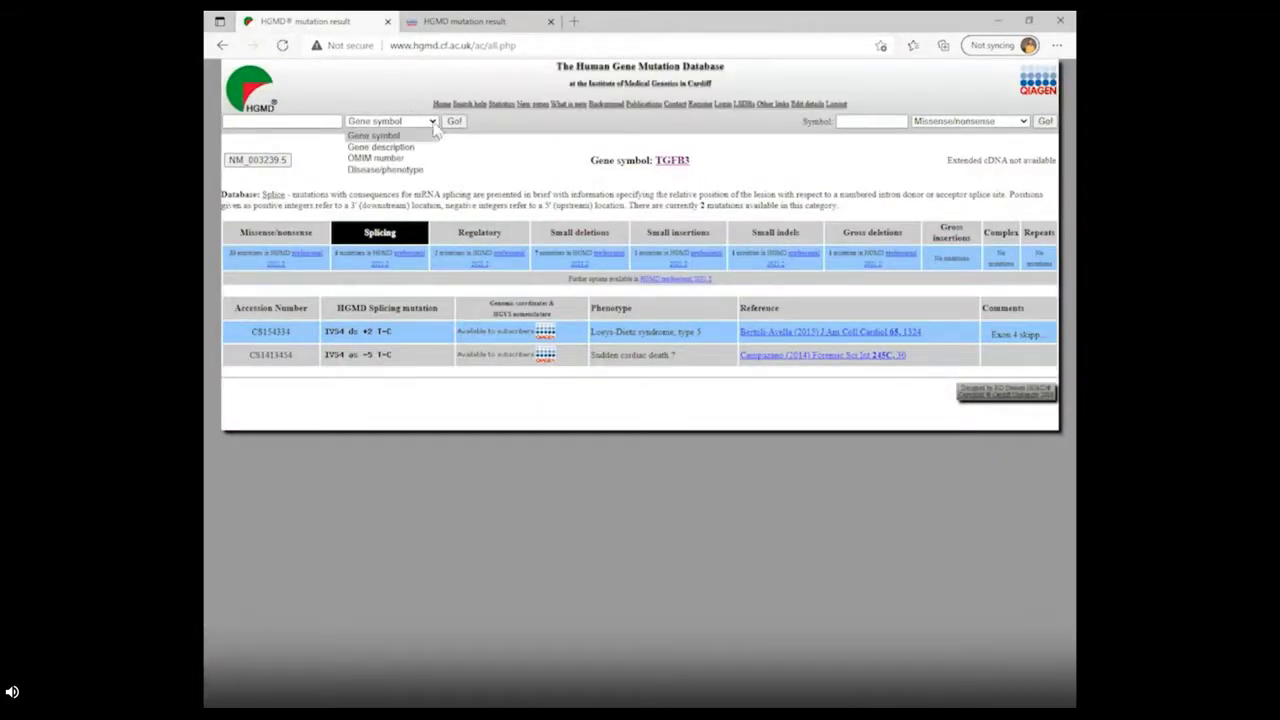
click(414, 171)
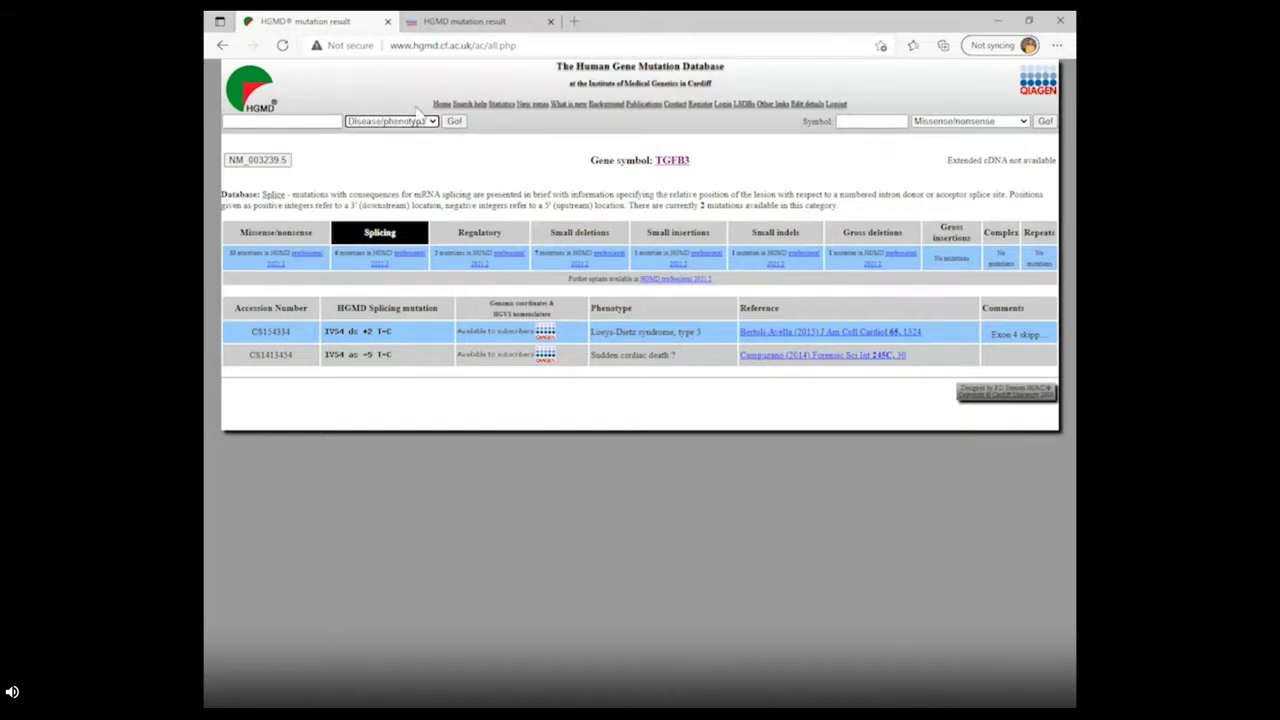
click(308, 120)
click(308, 120)
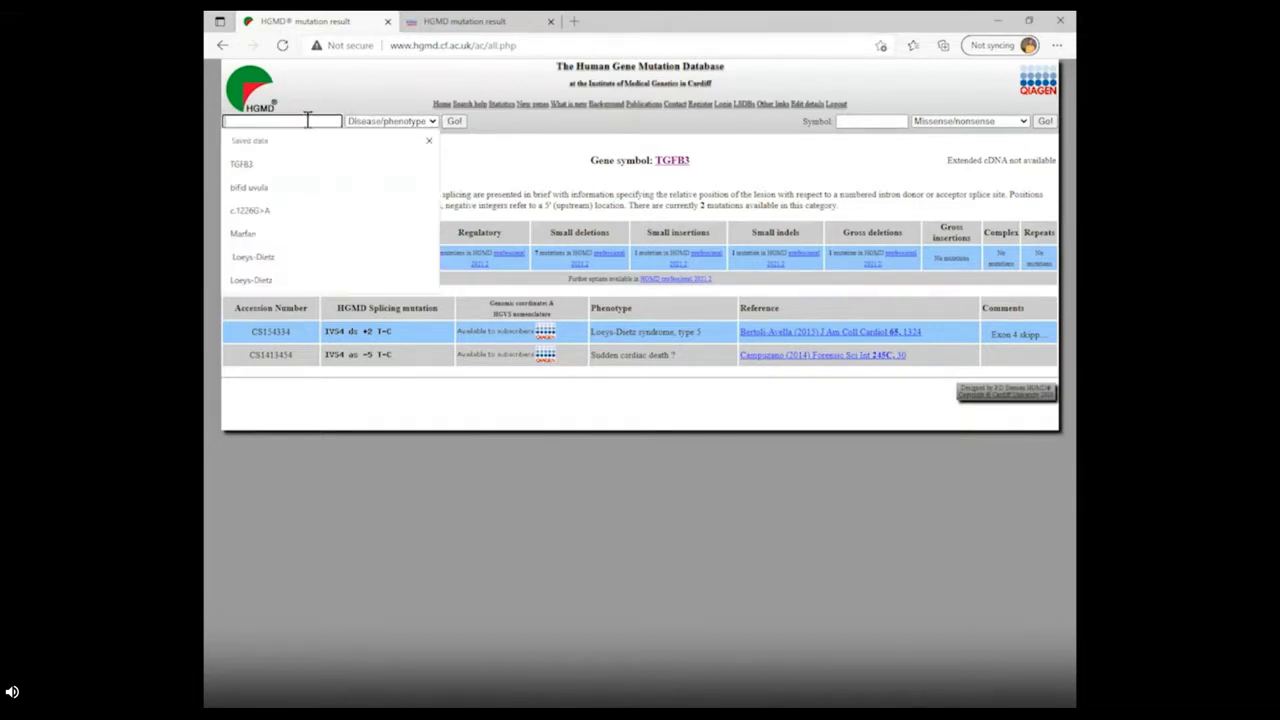
key(Down)
key(Down)
key(Return)
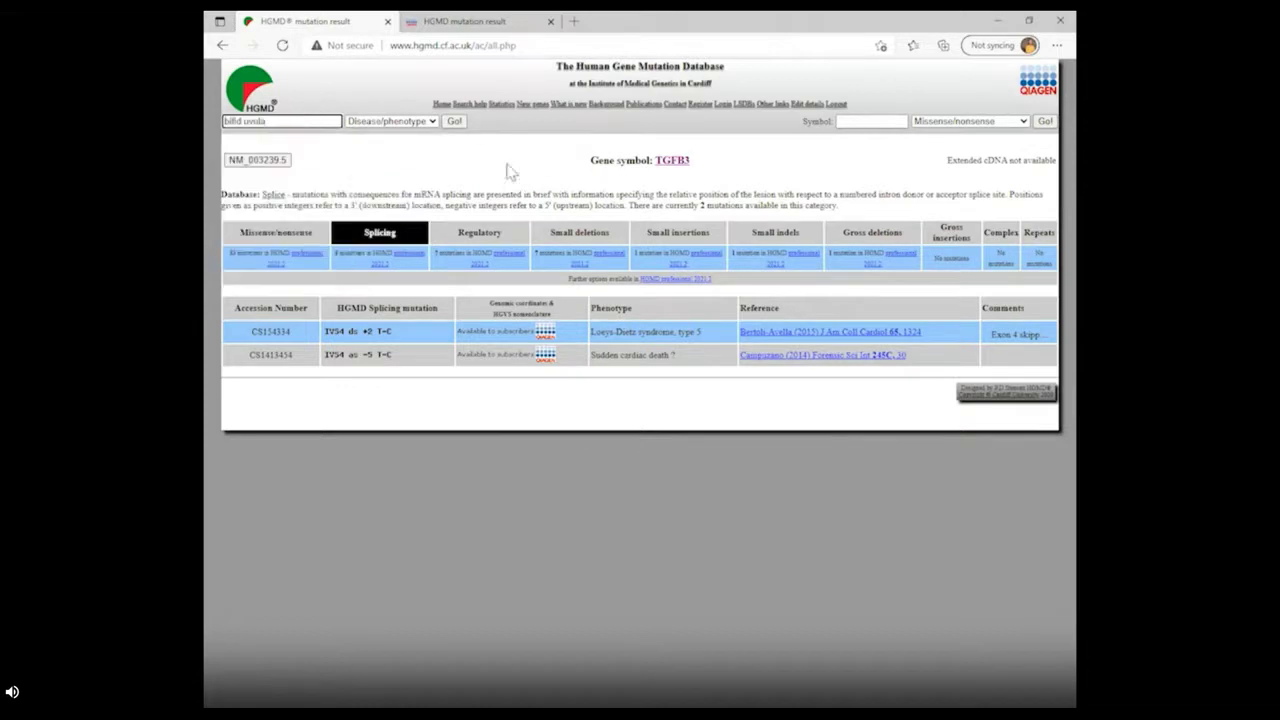
click(455, 121)
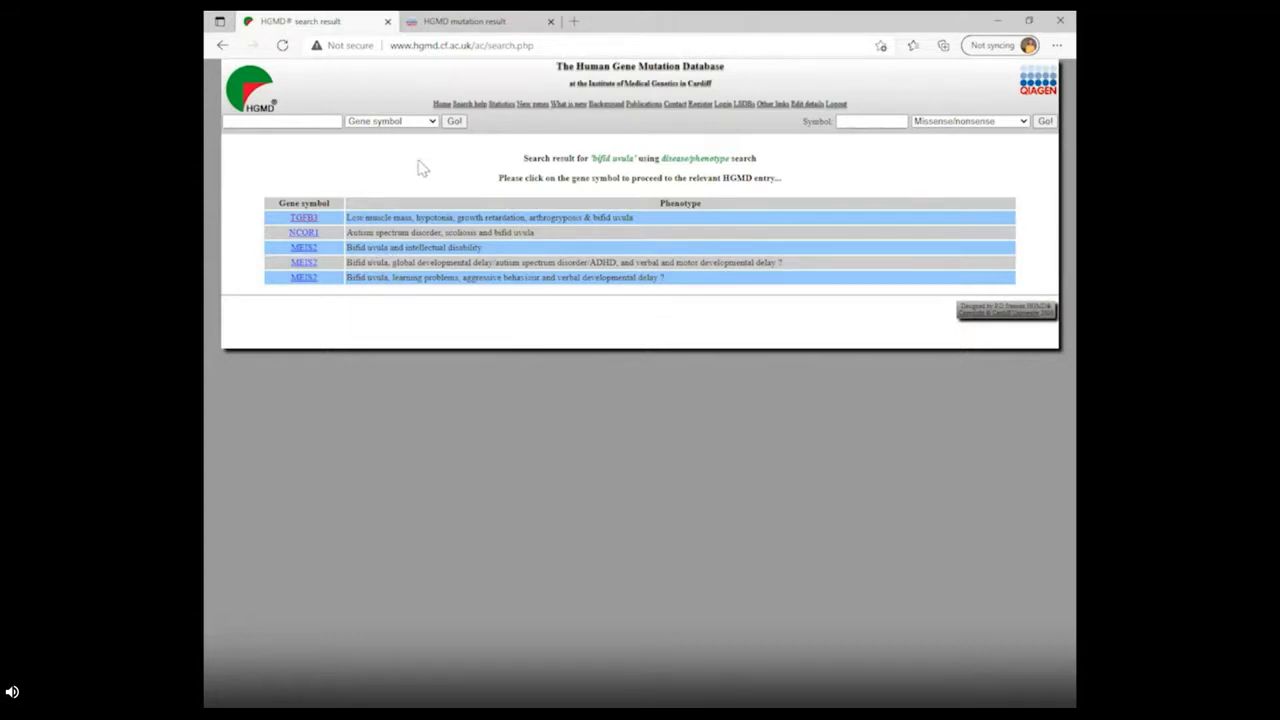
Switch to HGMD Professional and run a non-Boolean phenotype search for bifid uvula using the HGMD phenotype option
click(455, 22)
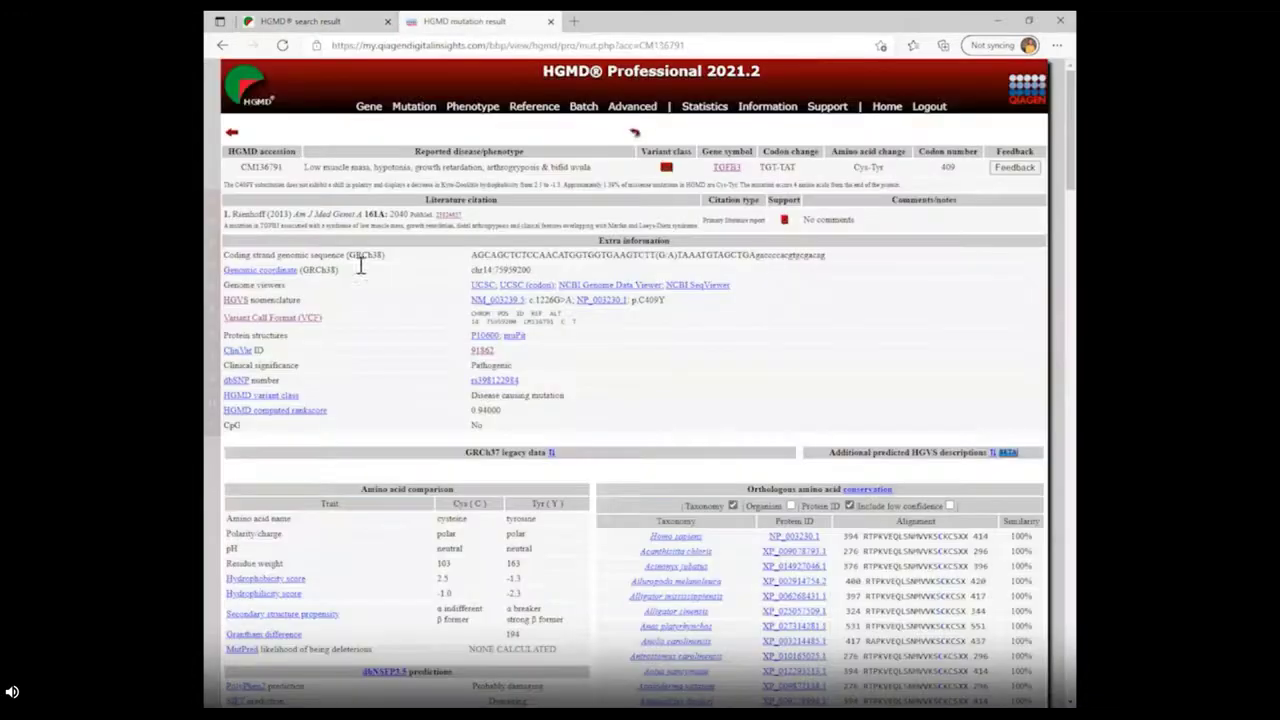
click(453, 108)
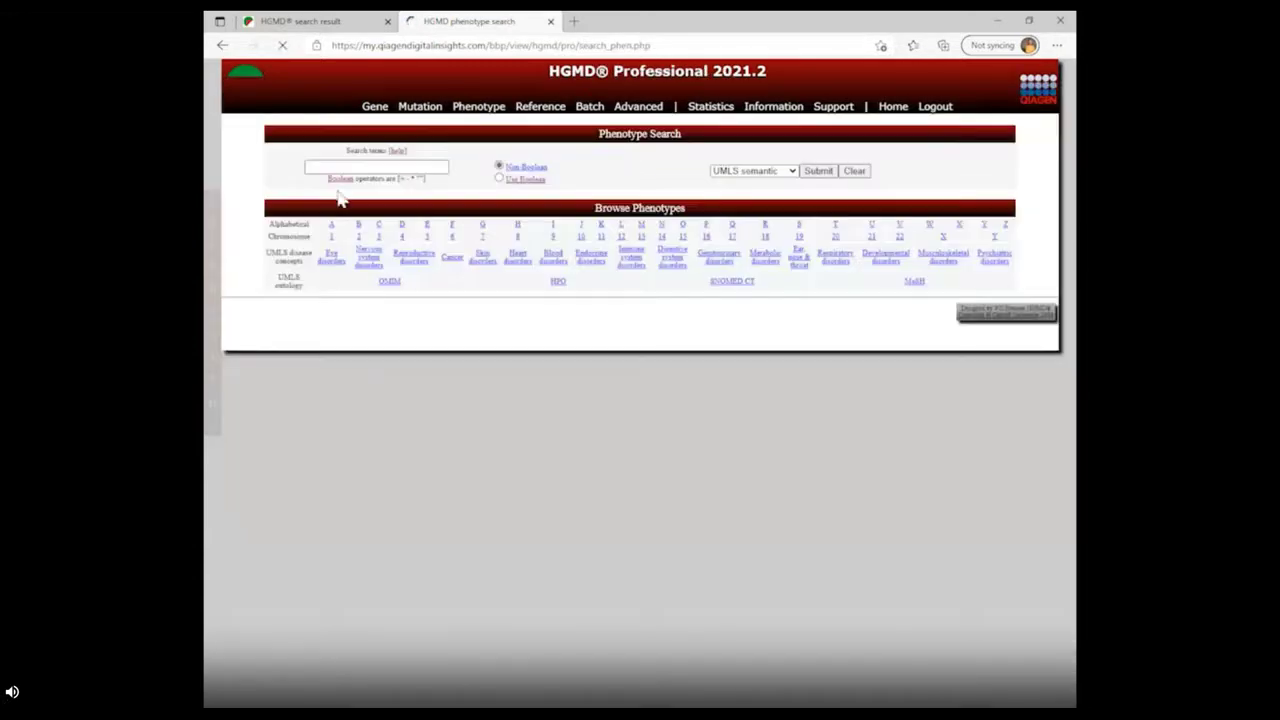
click(336, 167)
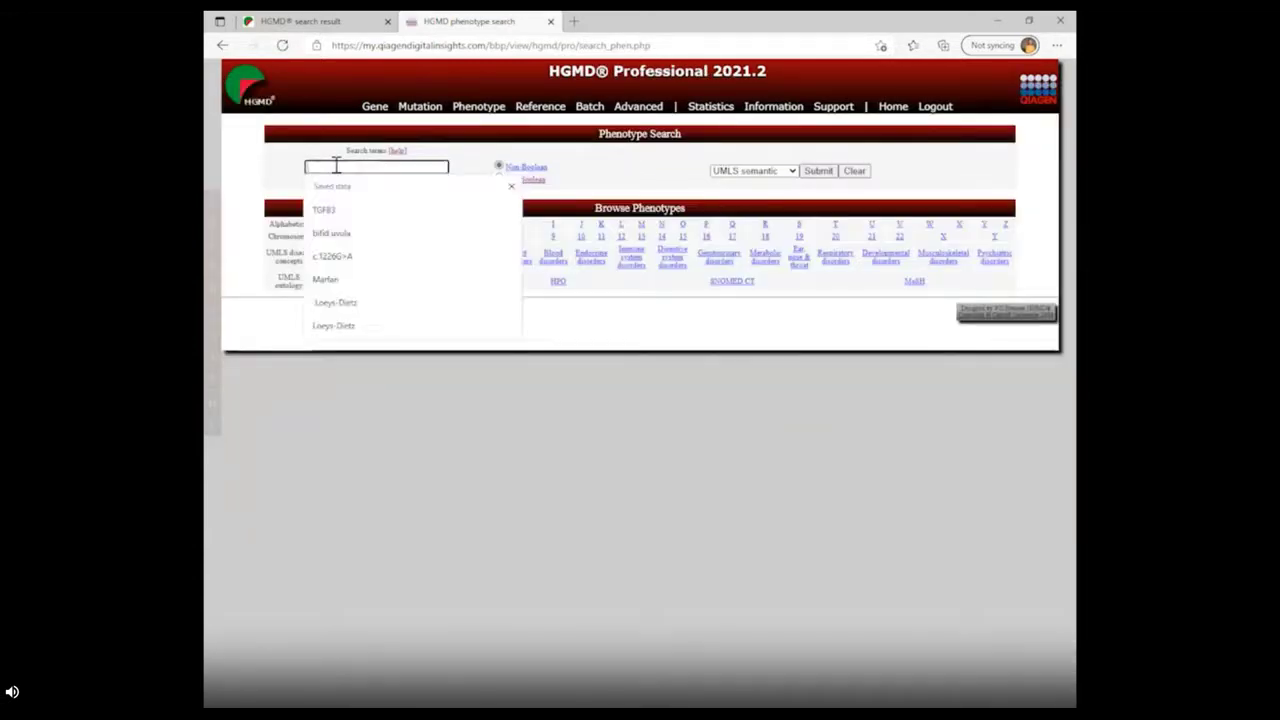
key(Down)
key(Down)
key(Return)
click(791, 171)
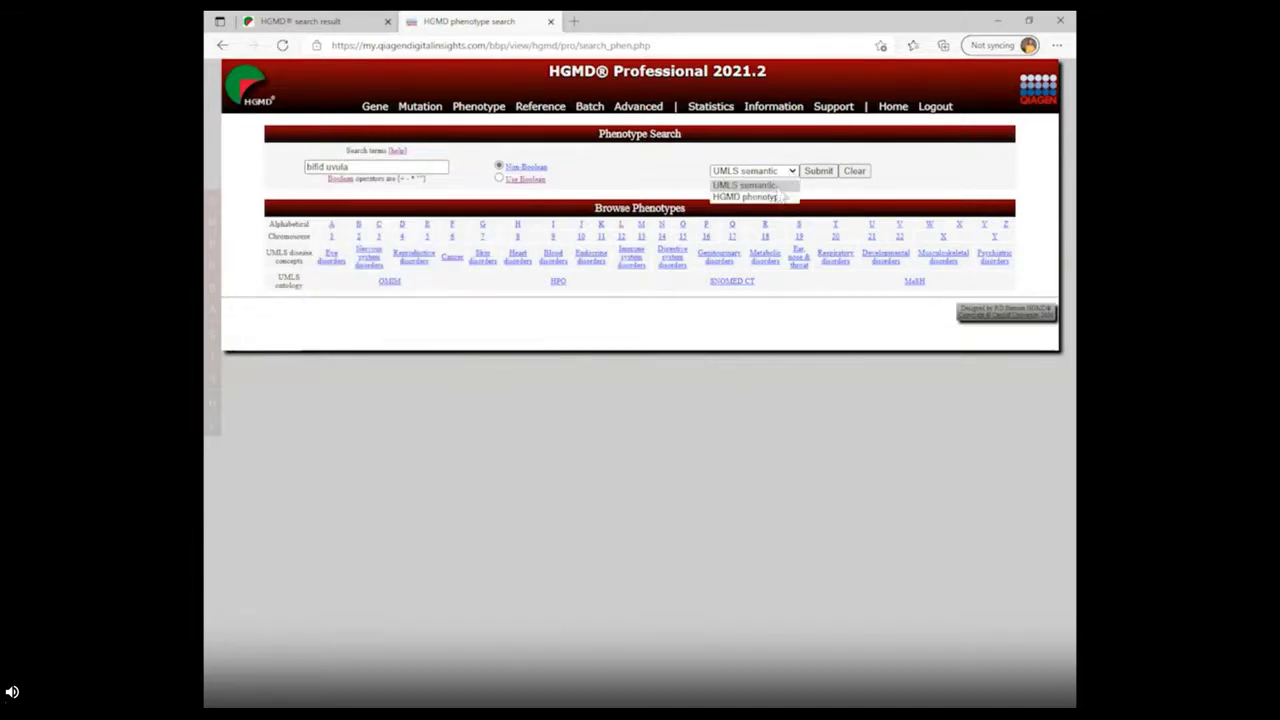
click(778, 197)
click(818, 173)
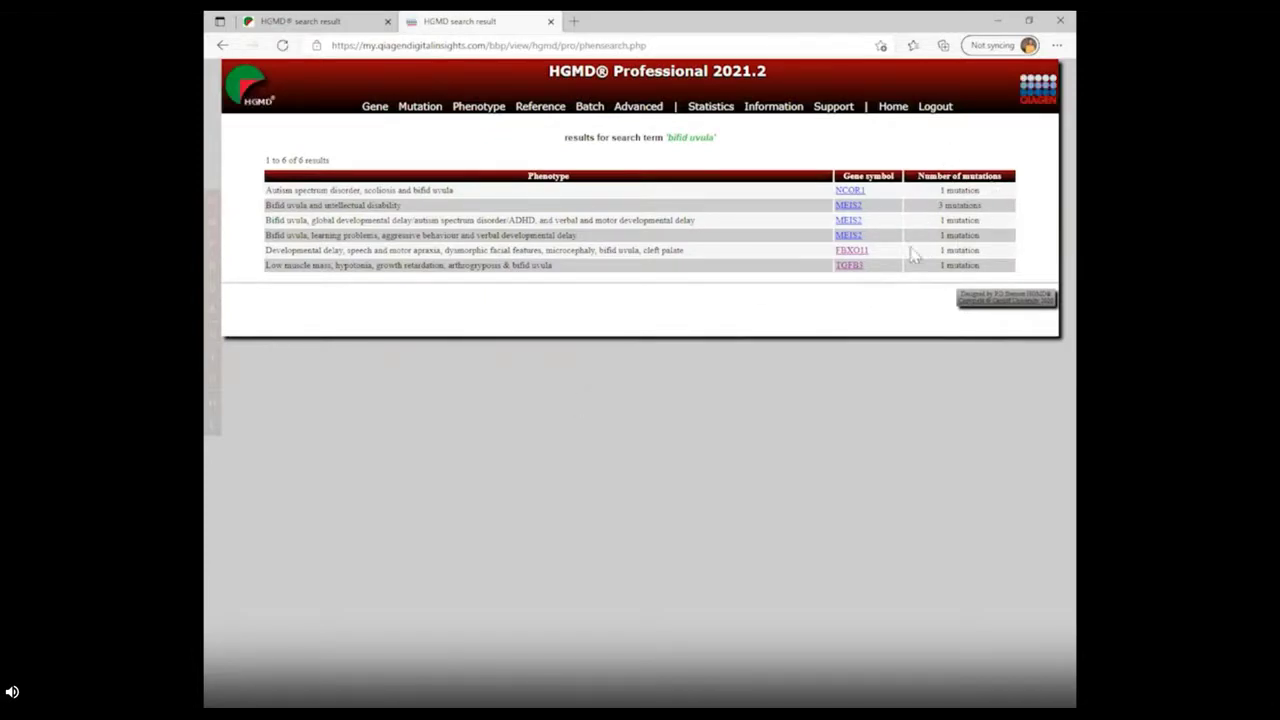
click(846, 207)
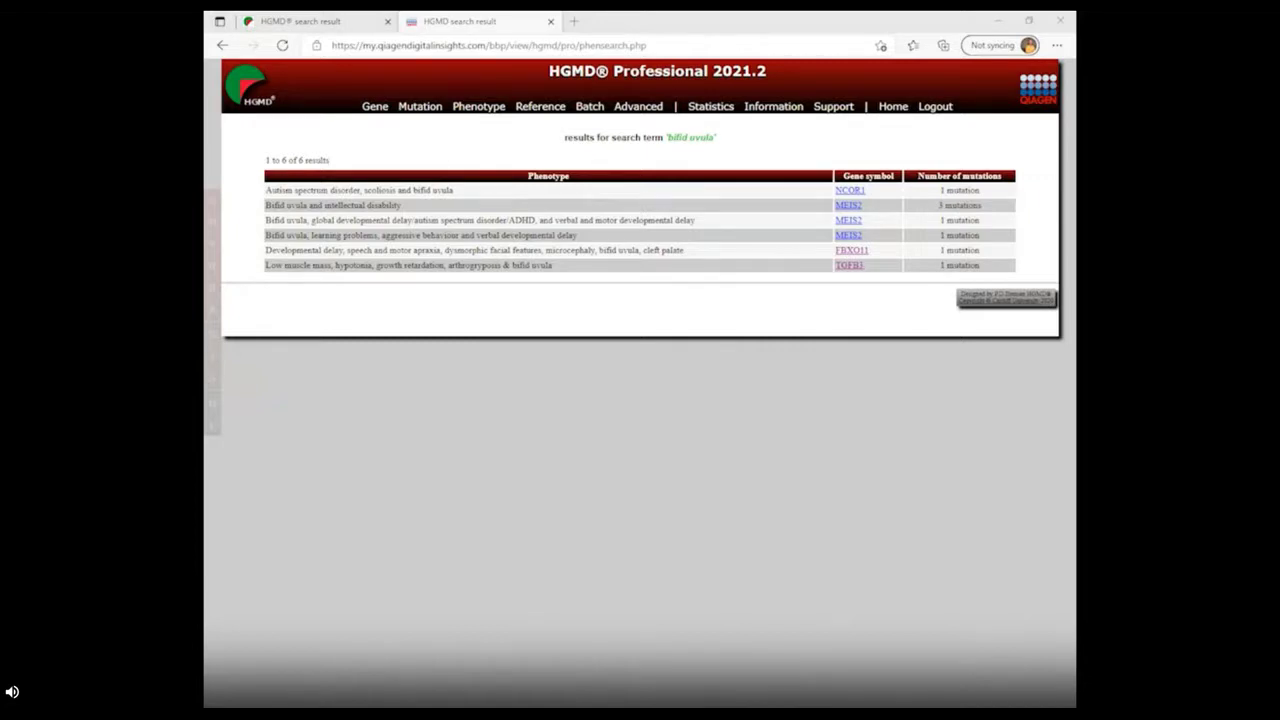
Run a Boolean HGMD phenotype search for +Low muscle mass +hypotonia +growth retardation +arthrogryposis +bifid uvula
click(474, 112)
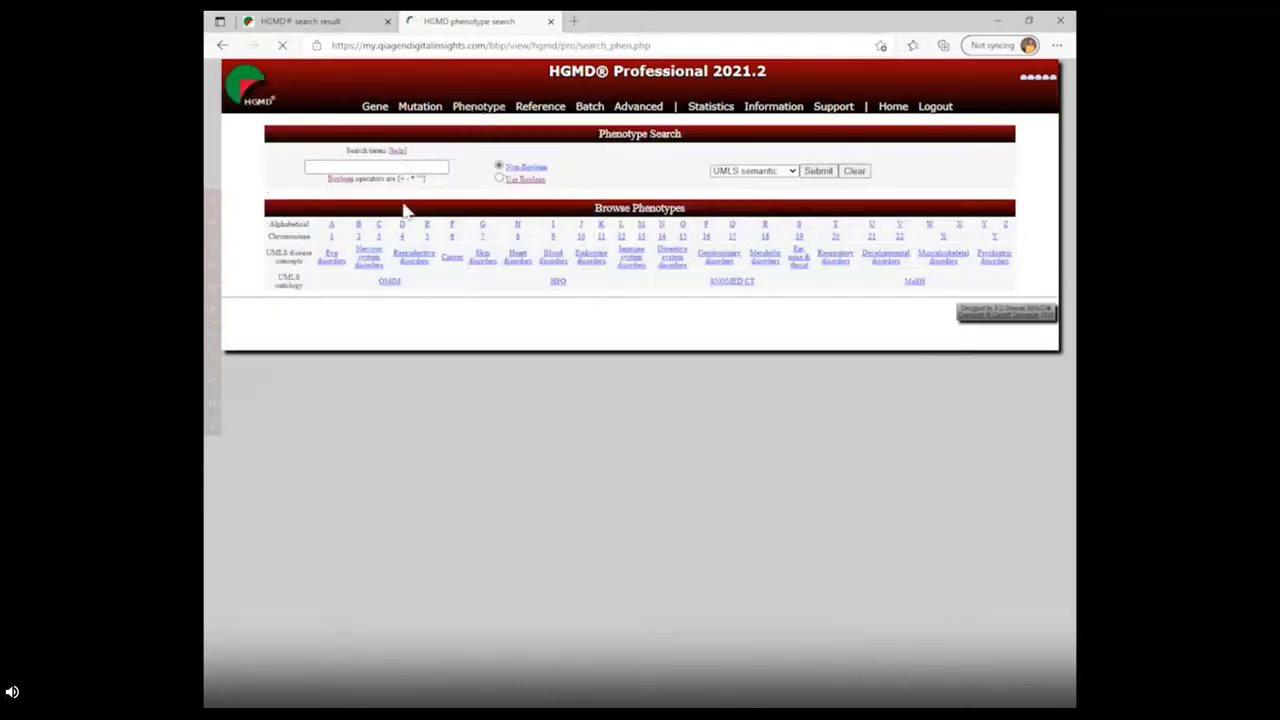
click(315, 171)
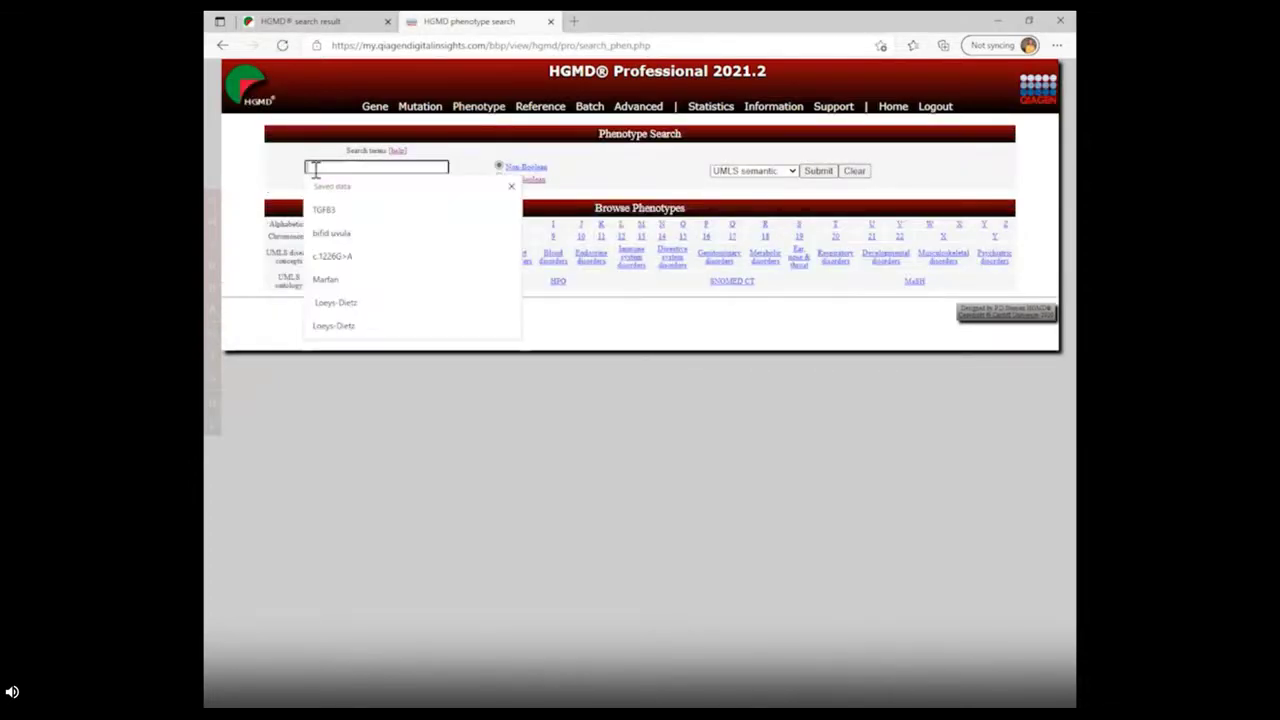
key(ctrl+v)
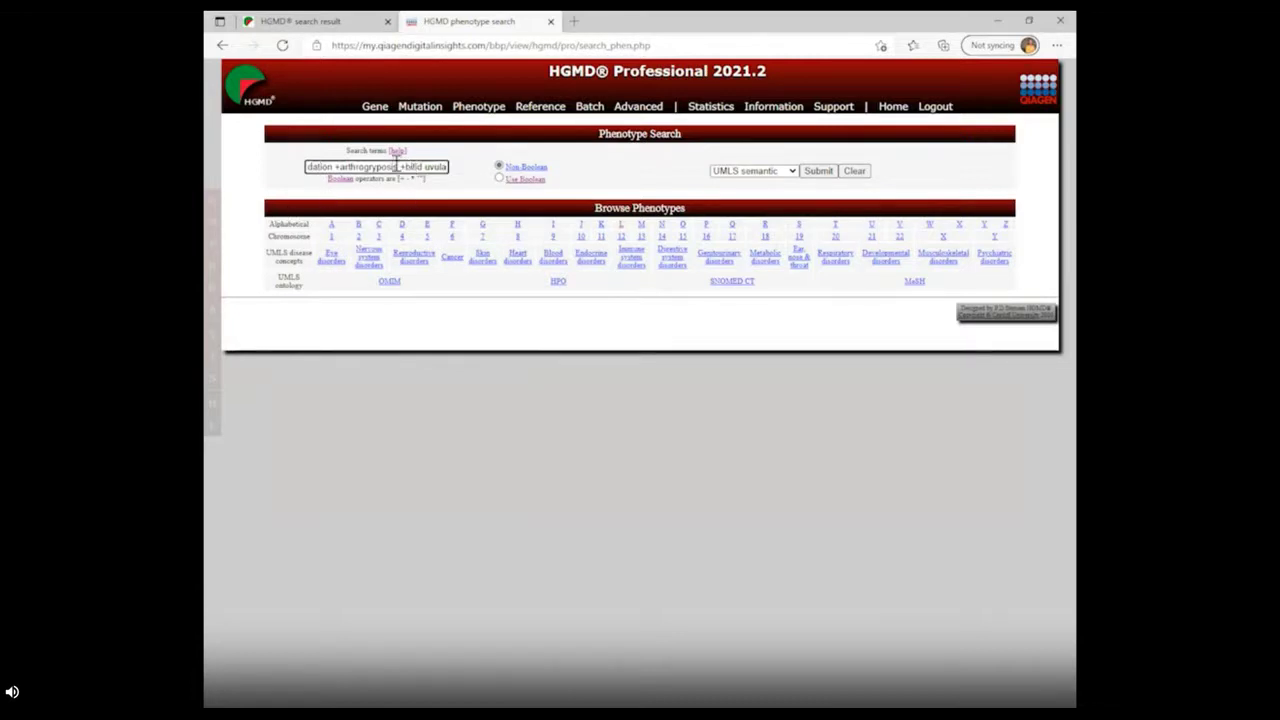
click(499, 178)
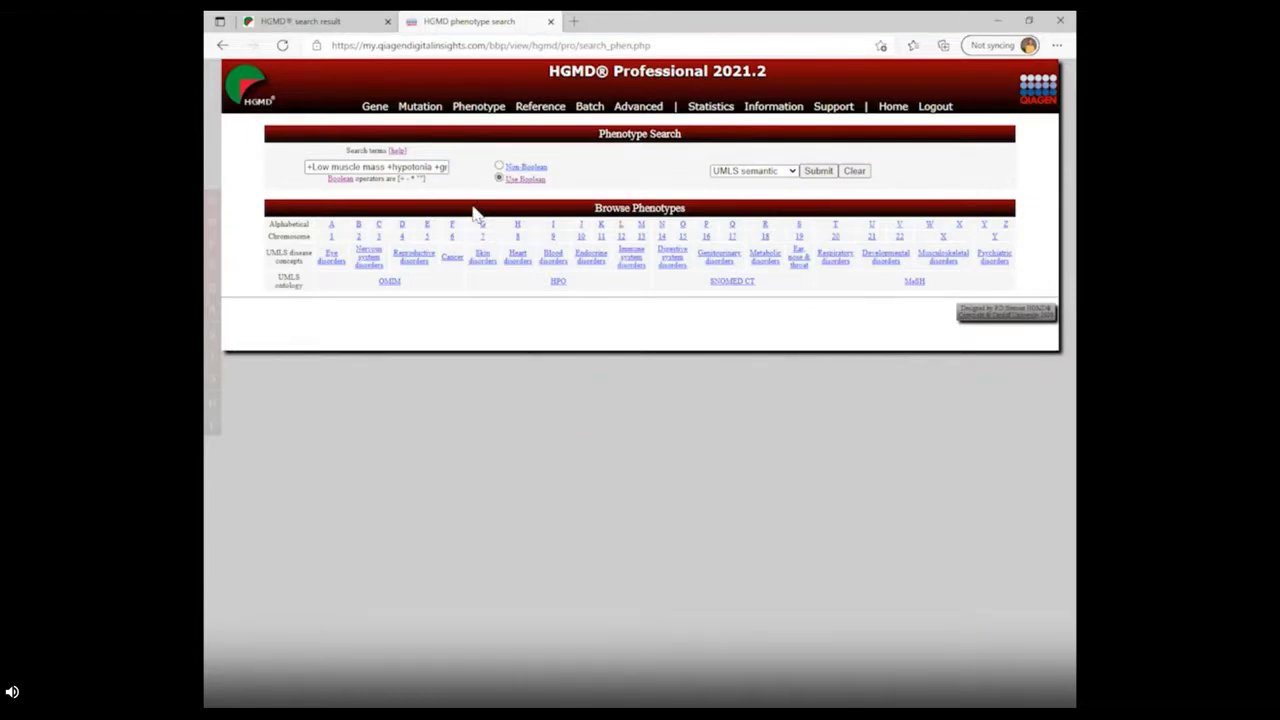
click(793, 171)
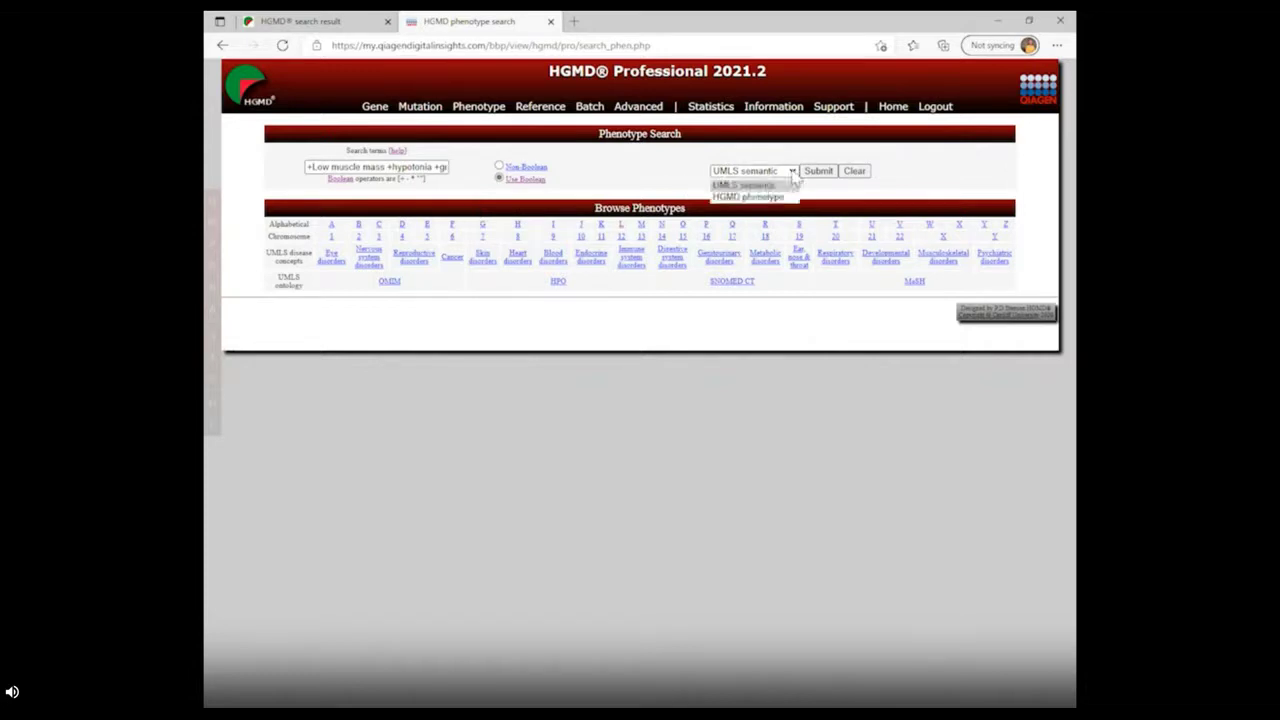
click(788, 196)
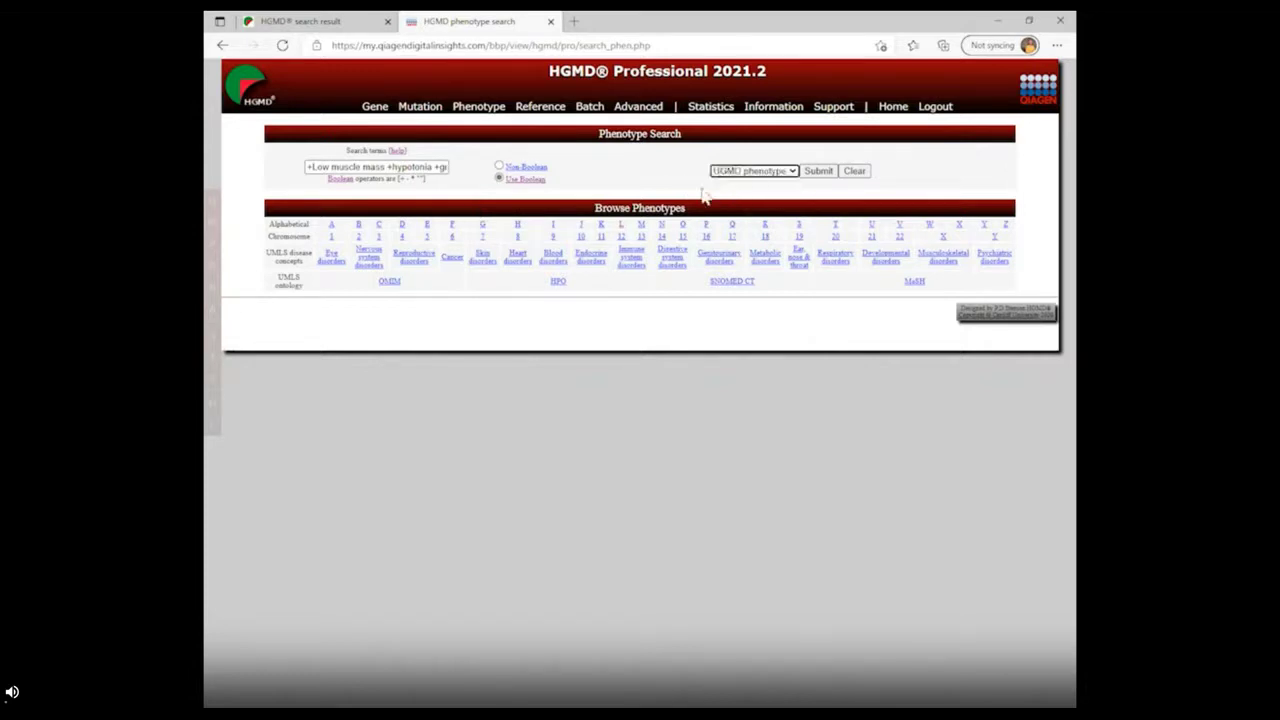
click(818, 171)
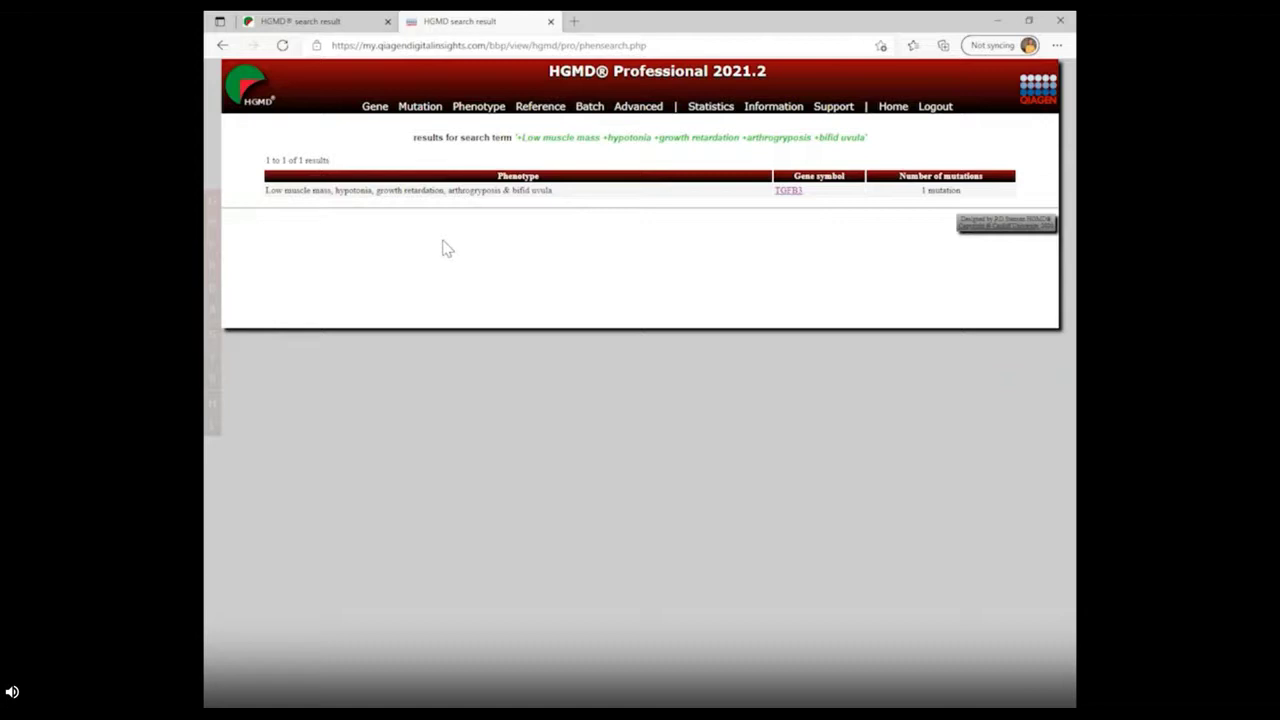
Run a Boolean HGMD phenotype search for the quoted terms "Low muscle mass" "hypotonia" "growth retardation" "arthrogryposis" "bifid uvula"
click(459, 110)
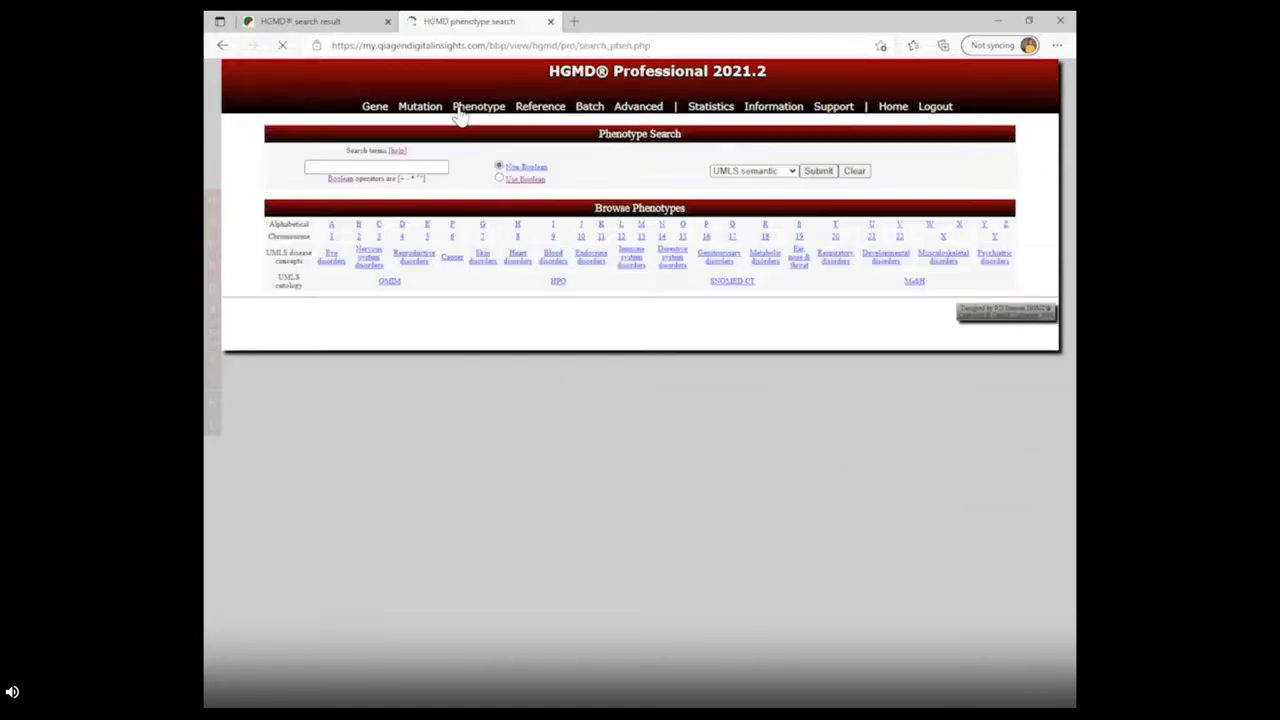
click(499, 177)
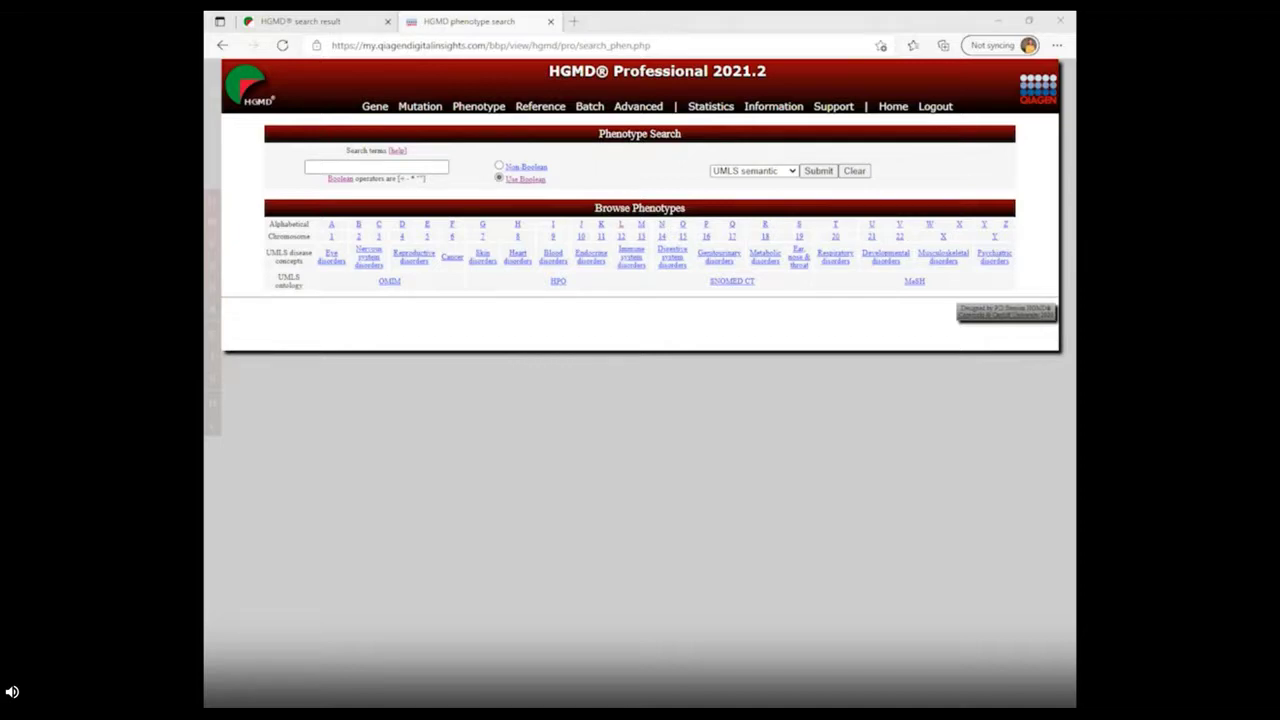
click(332, 169)
key(ctrl+v)
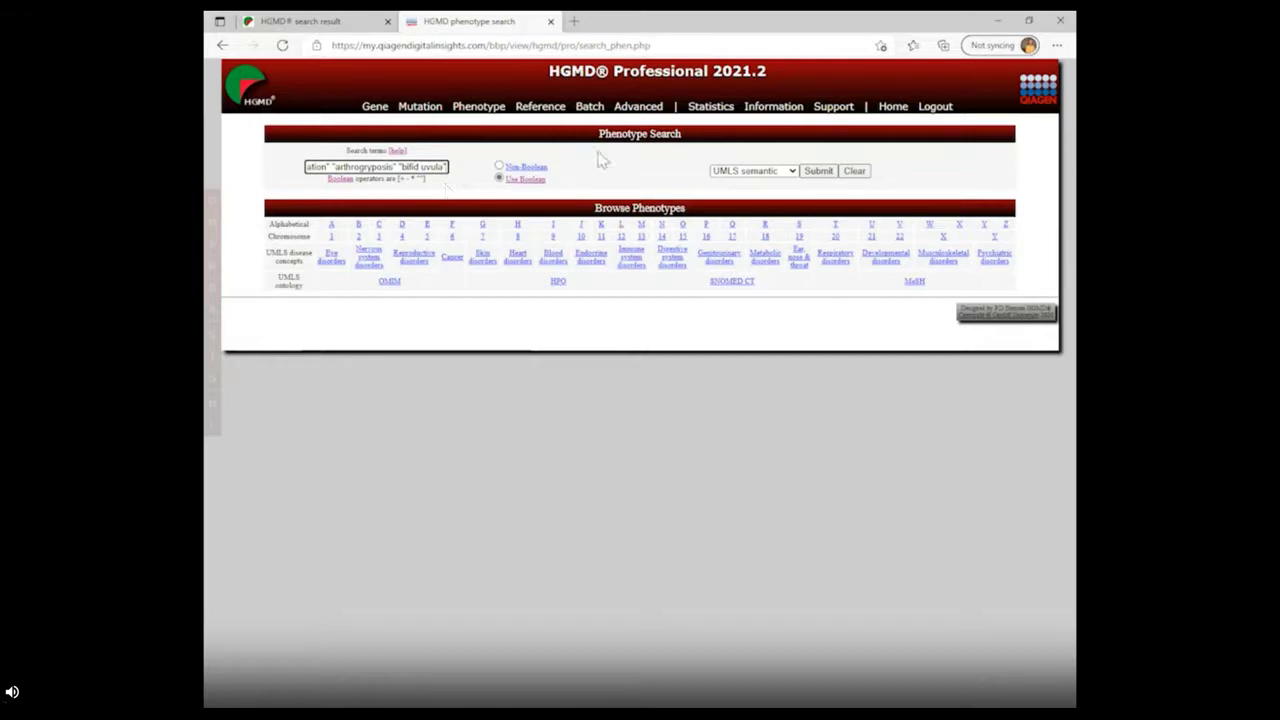
click(781, 173)
click(779, 198)
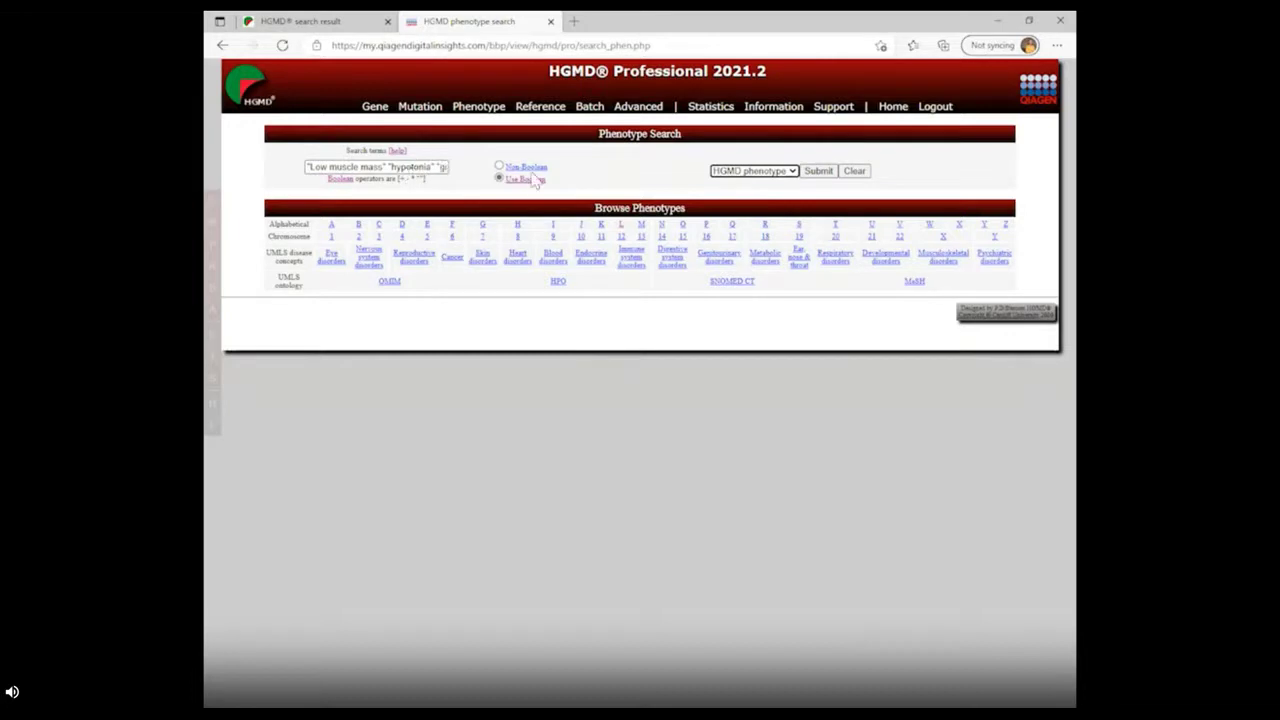
click(826, 175)
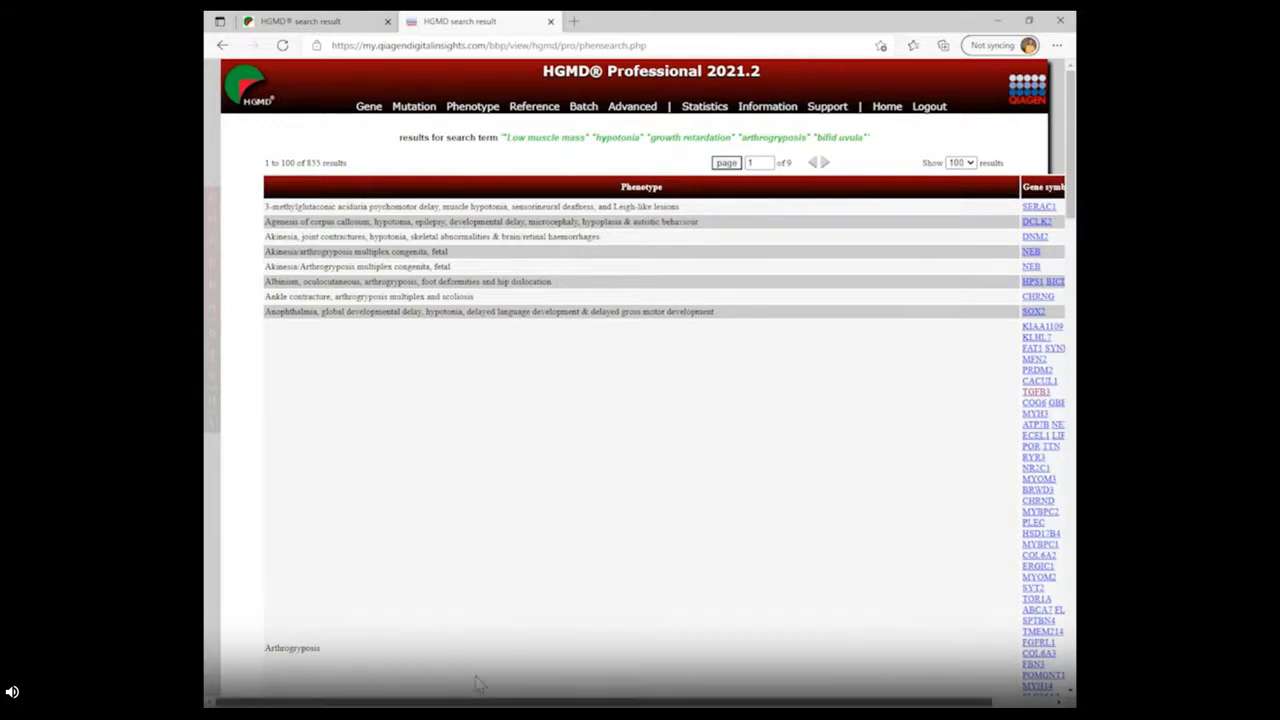
scroll(480, 684, right, 2)
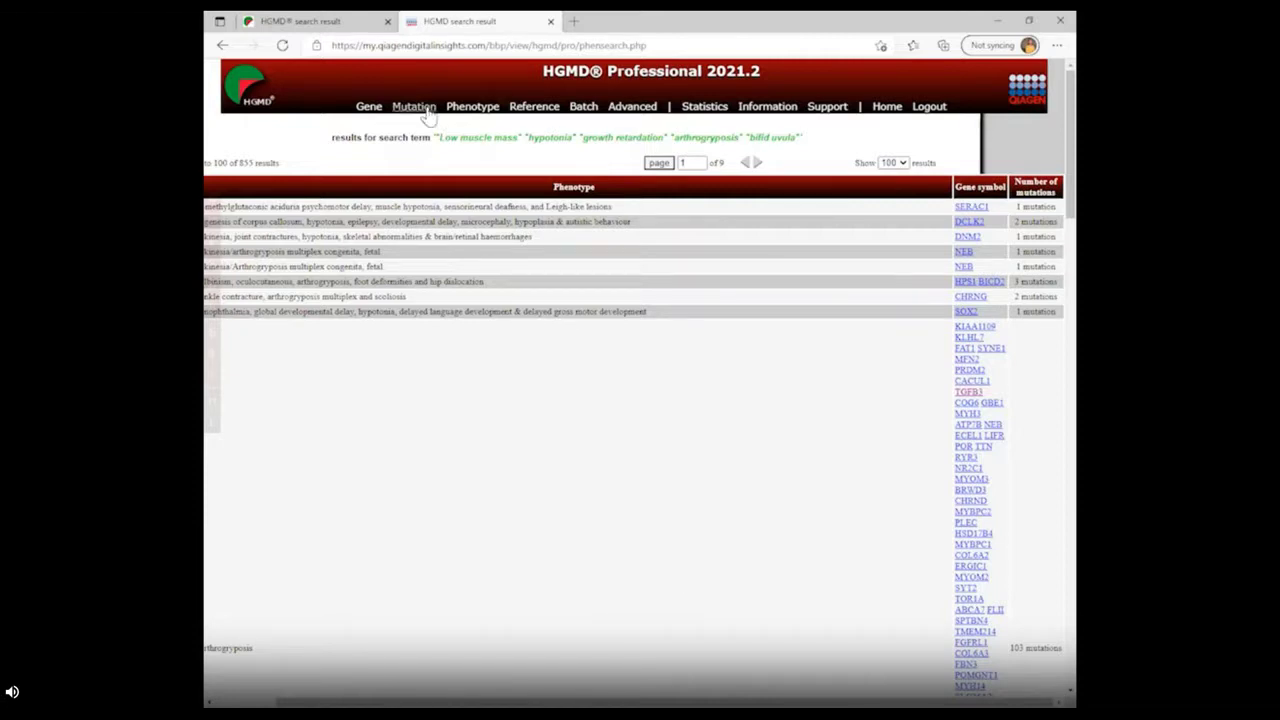
Browse the phenotypes beginning with the letter L and examine the Loeys-Dietz entries on page 8
click(470, 107)
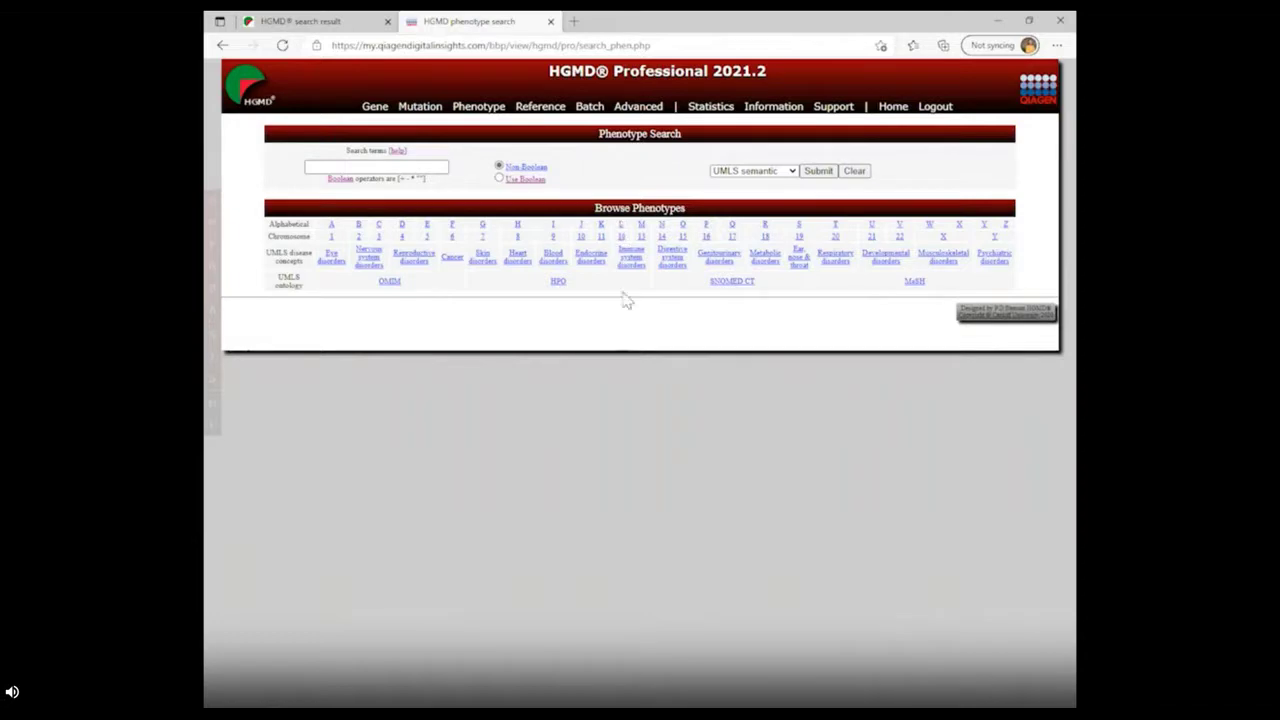
click(621, 226)
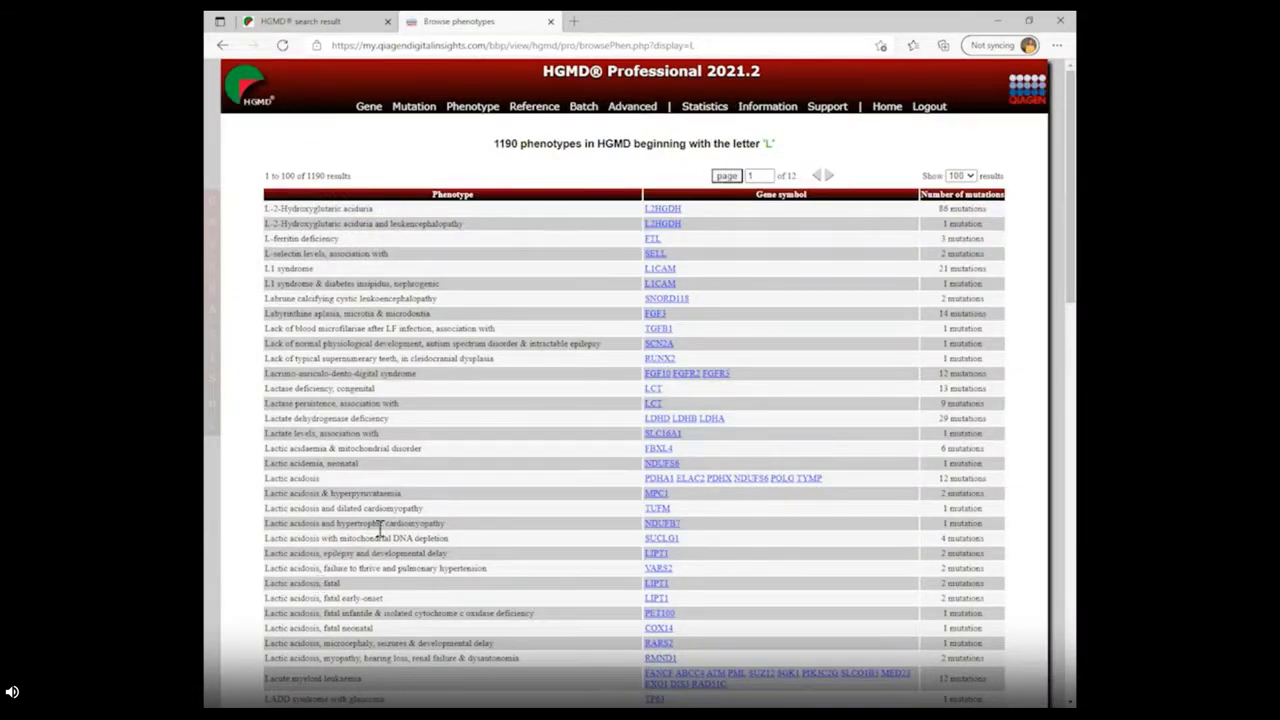
double_click(745, 173)
text(8)
key(Return)
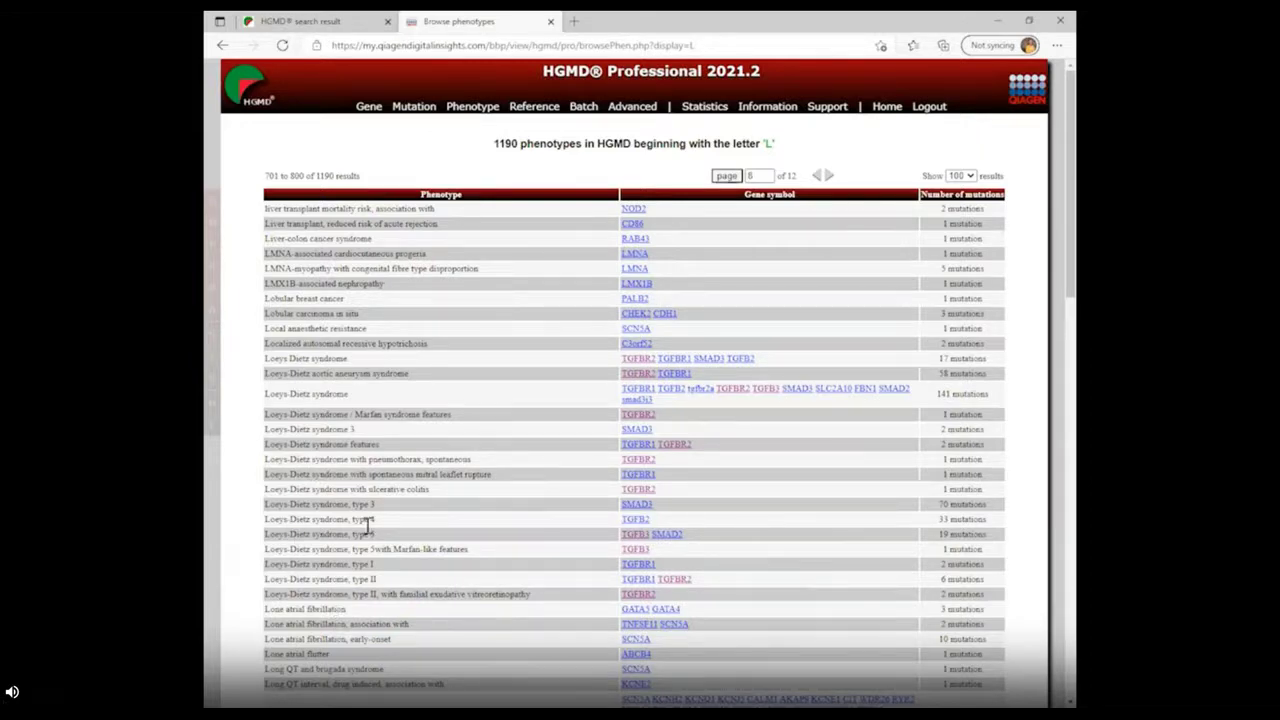
scroll(464, 548, down, 1)
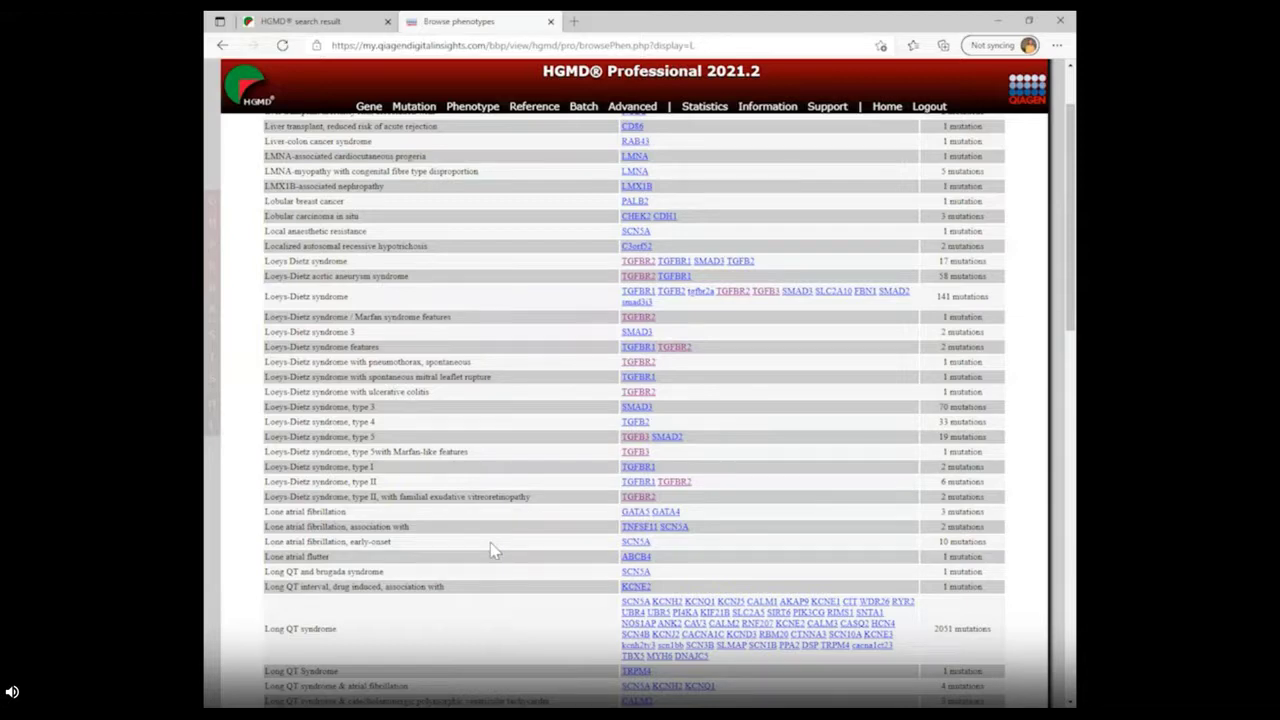
scroll(490, 543, up, 2)
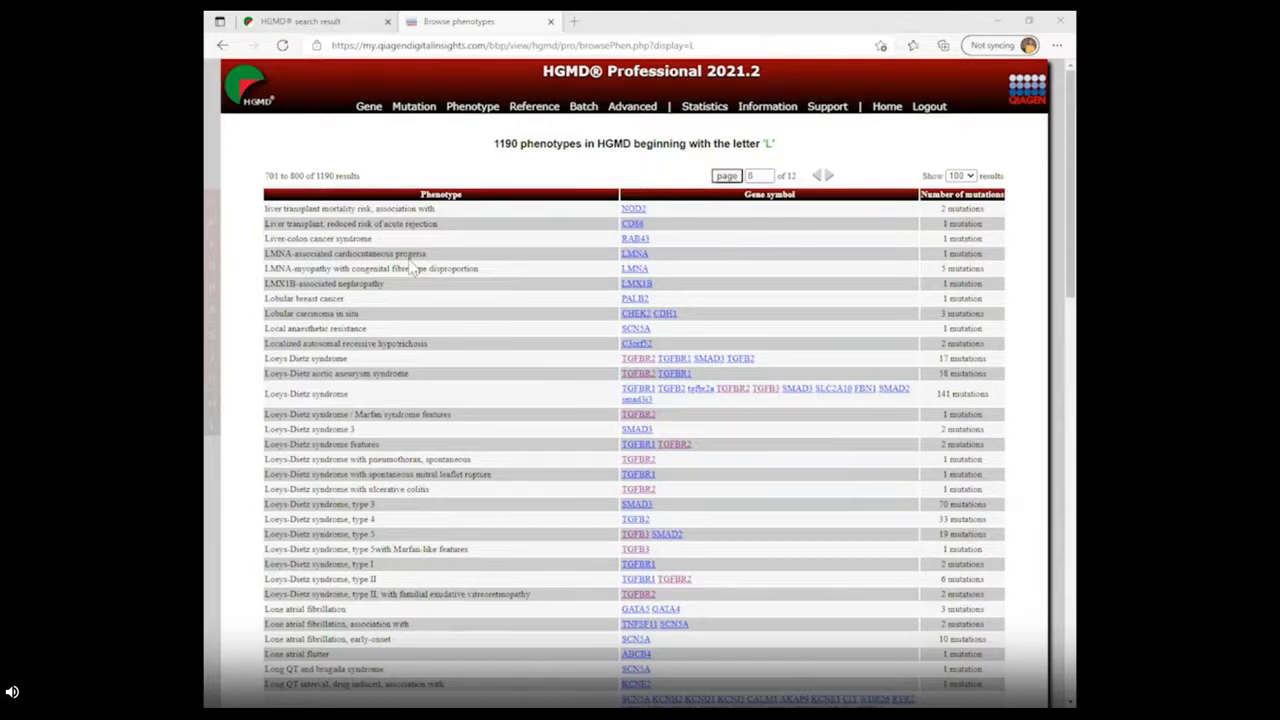
Switch to the public HGMD and search by disease/phenotype for Loeys-Dietz
click(336, 28)
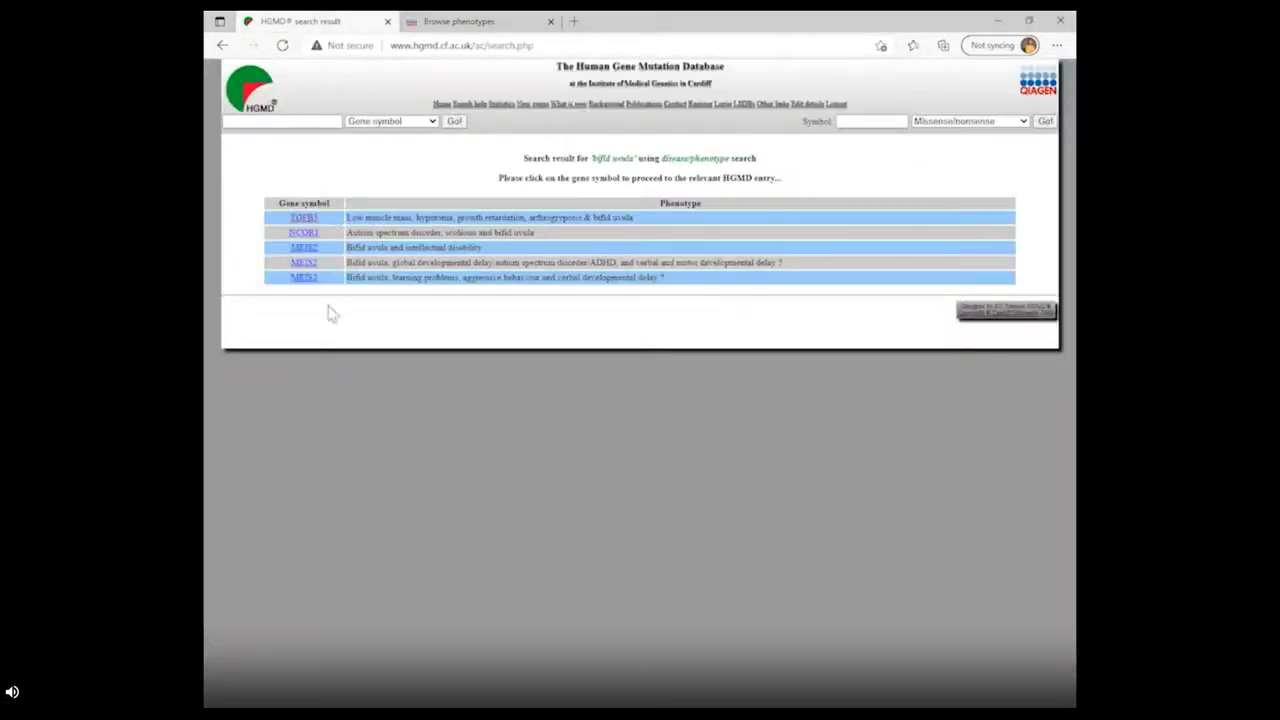
click(316, 120)
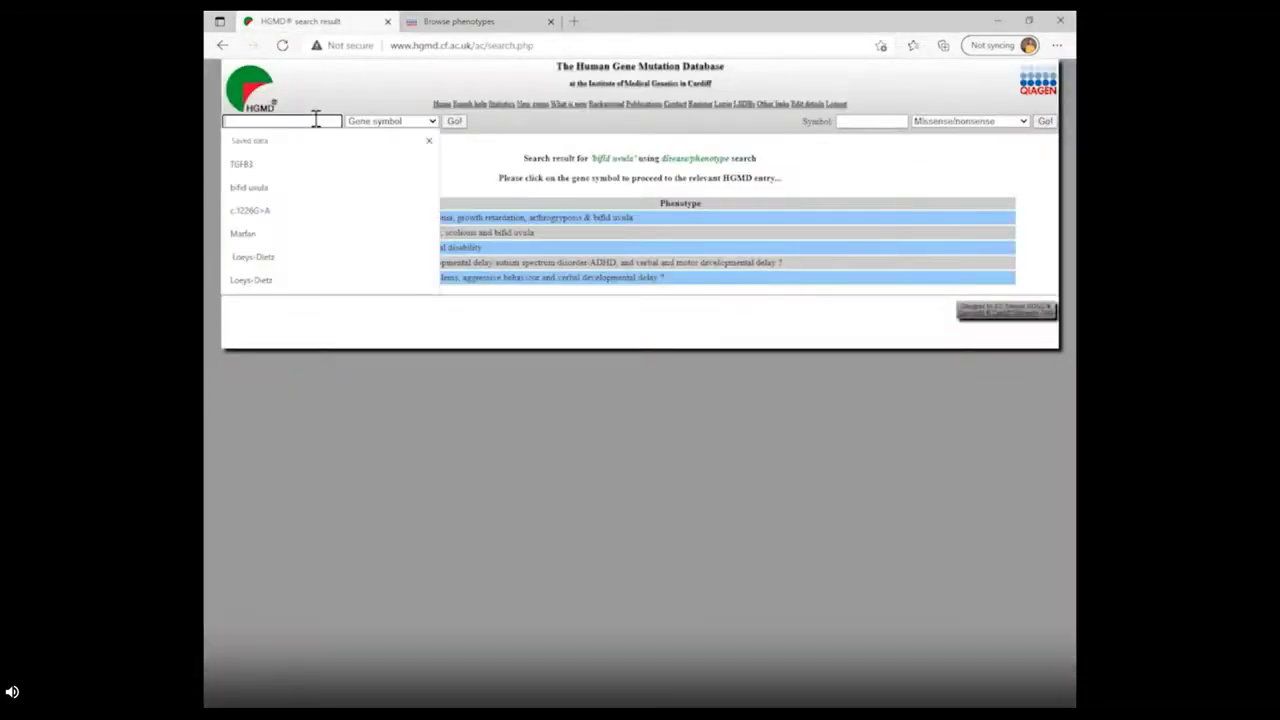
text(Loeys-Dietz)
click(432, 121)
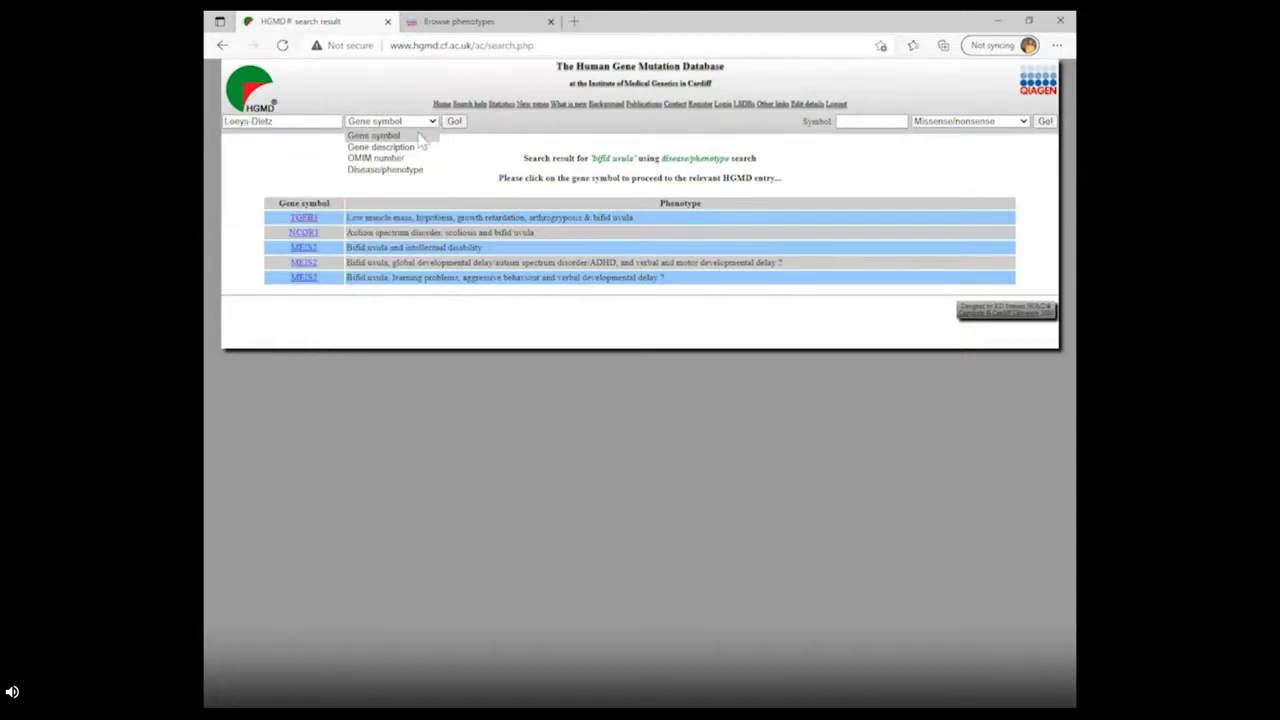
click(385, 169)
click(455, 121)
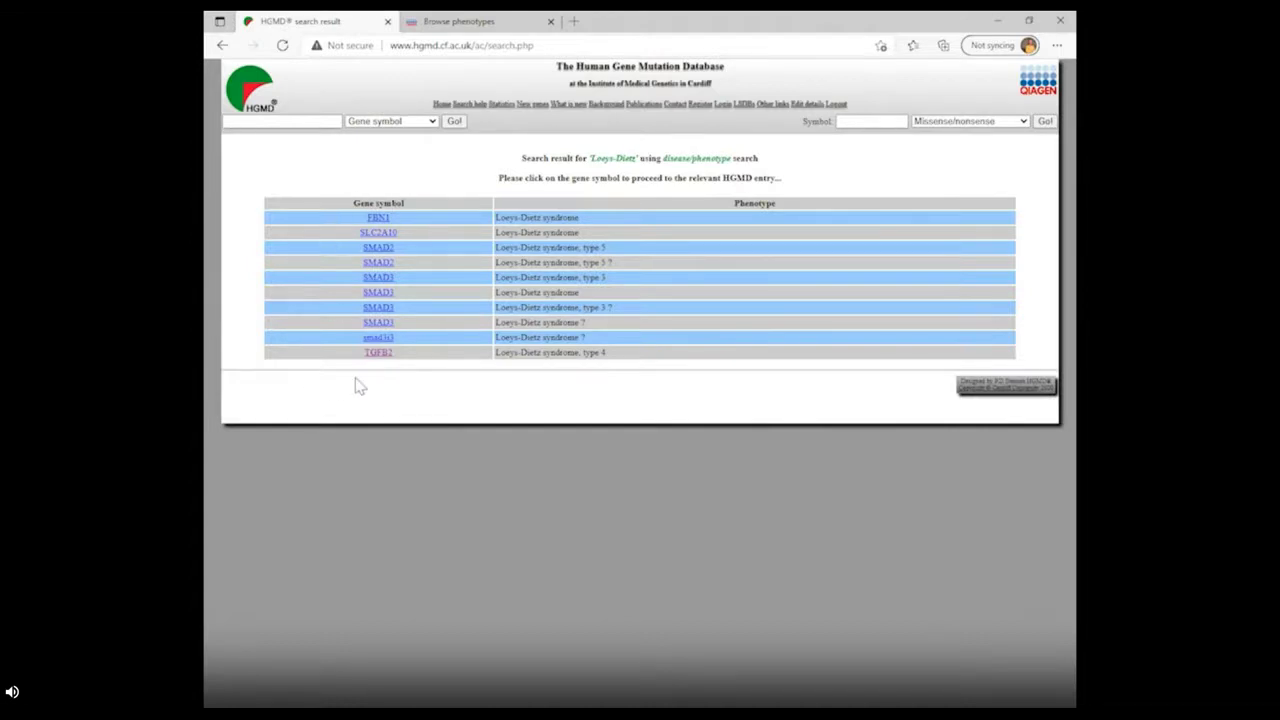
Return to HGMD Professional and run a non-Boolean phenotype search for Loeys-Dietz using the HGMD phenotype option
click(432, 21)
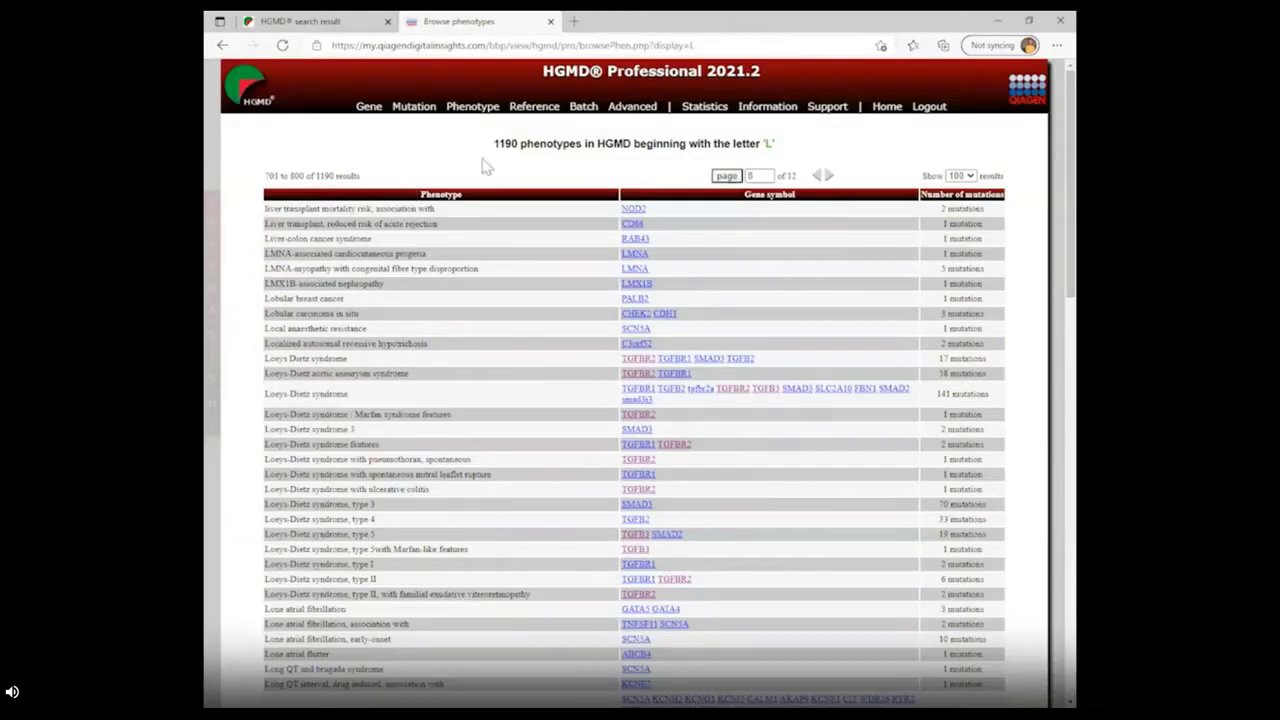
click(470, 106)
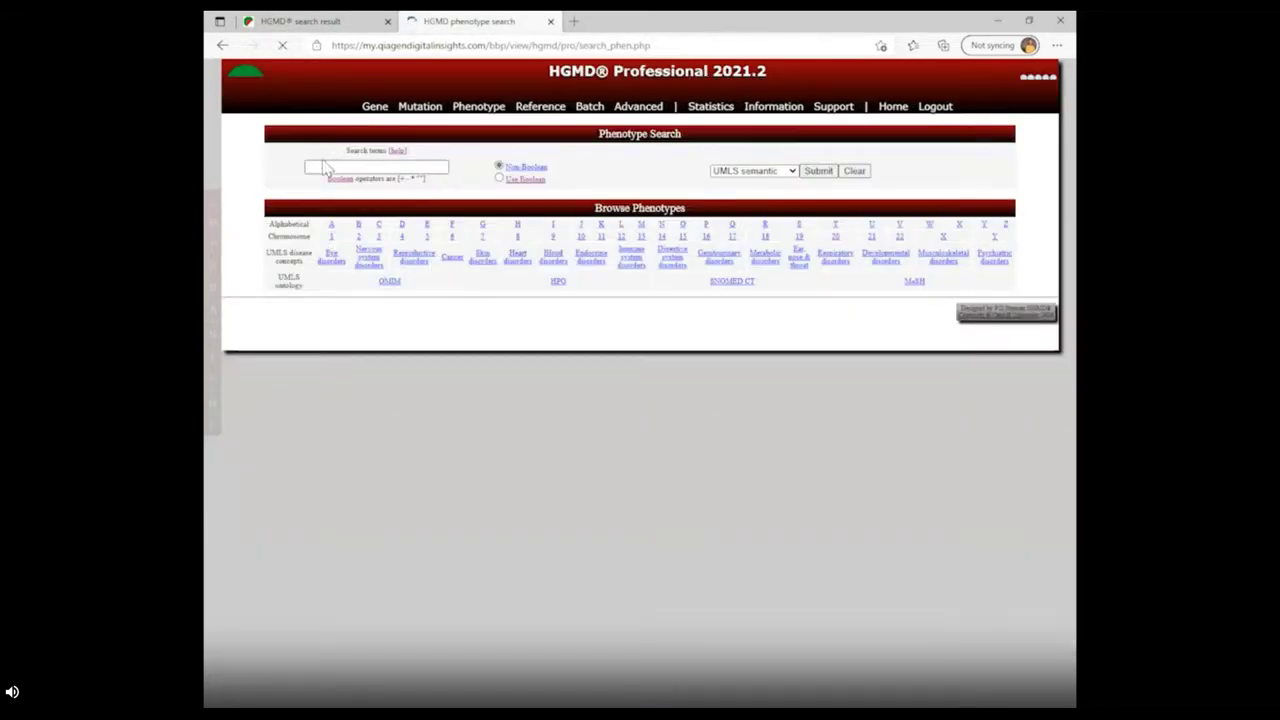
click(321, 167)
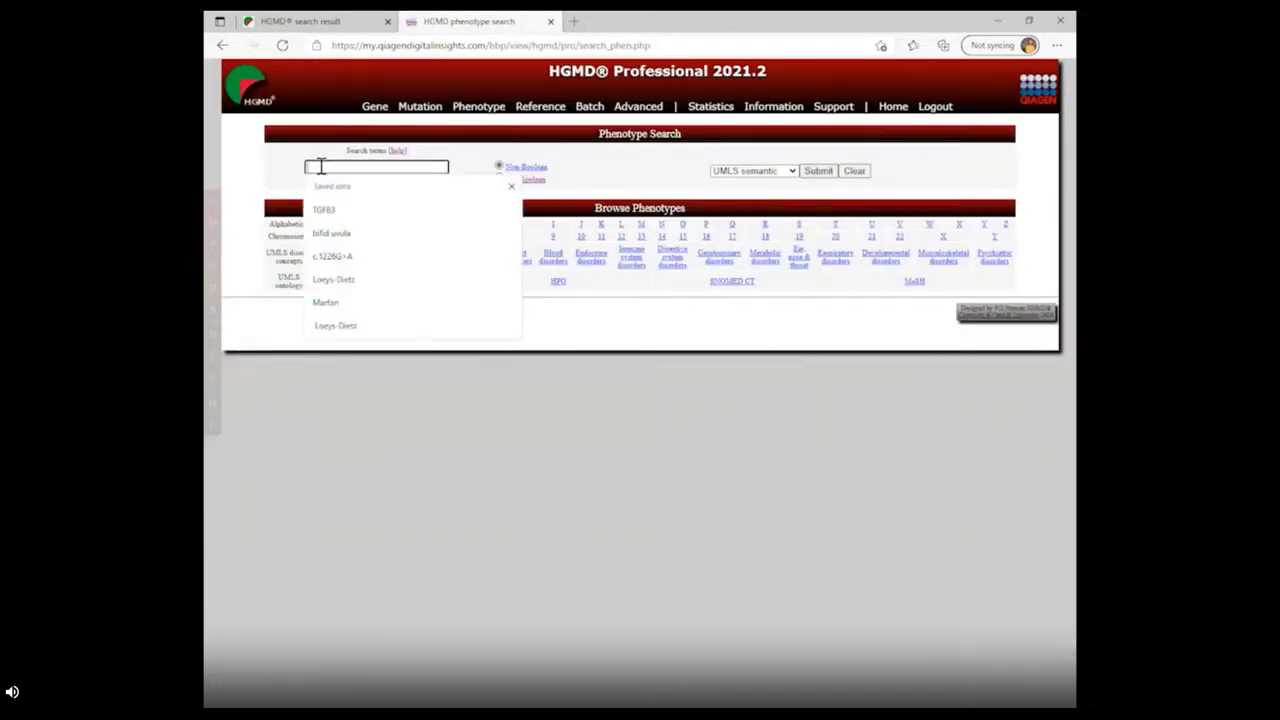
text(Loeys-Dietz)
click(790, 172)
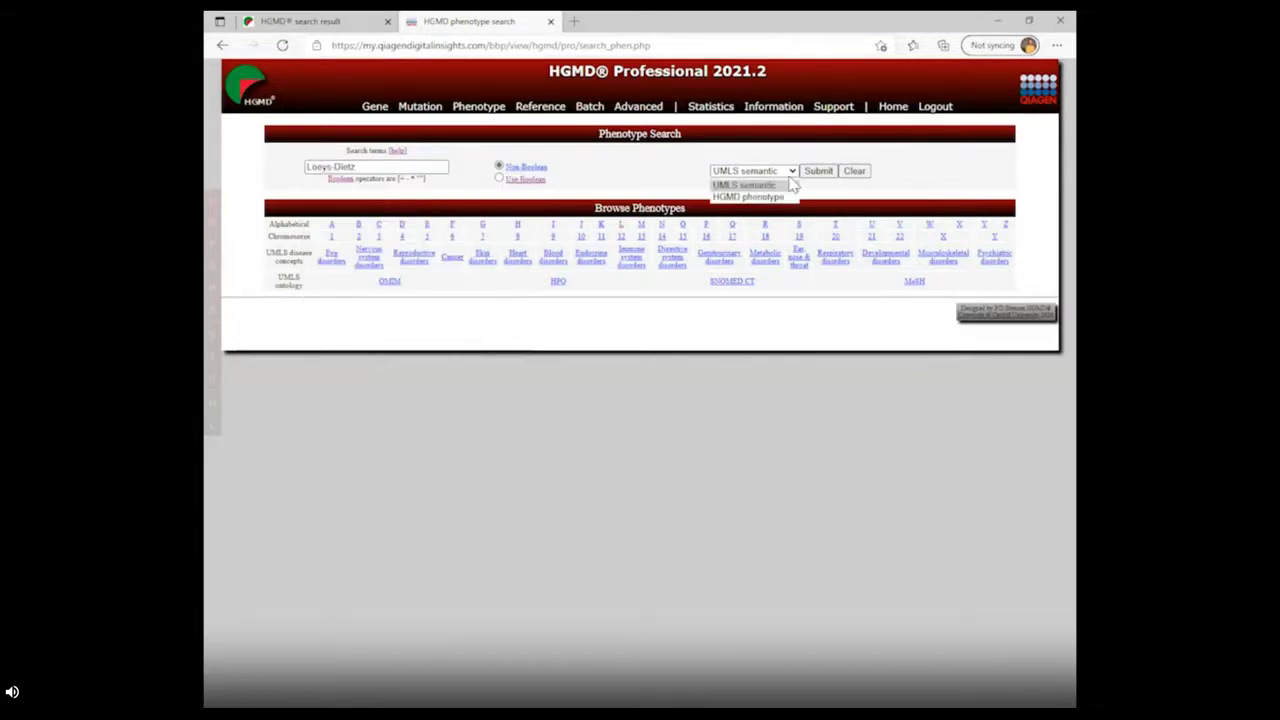
click(786, 204)
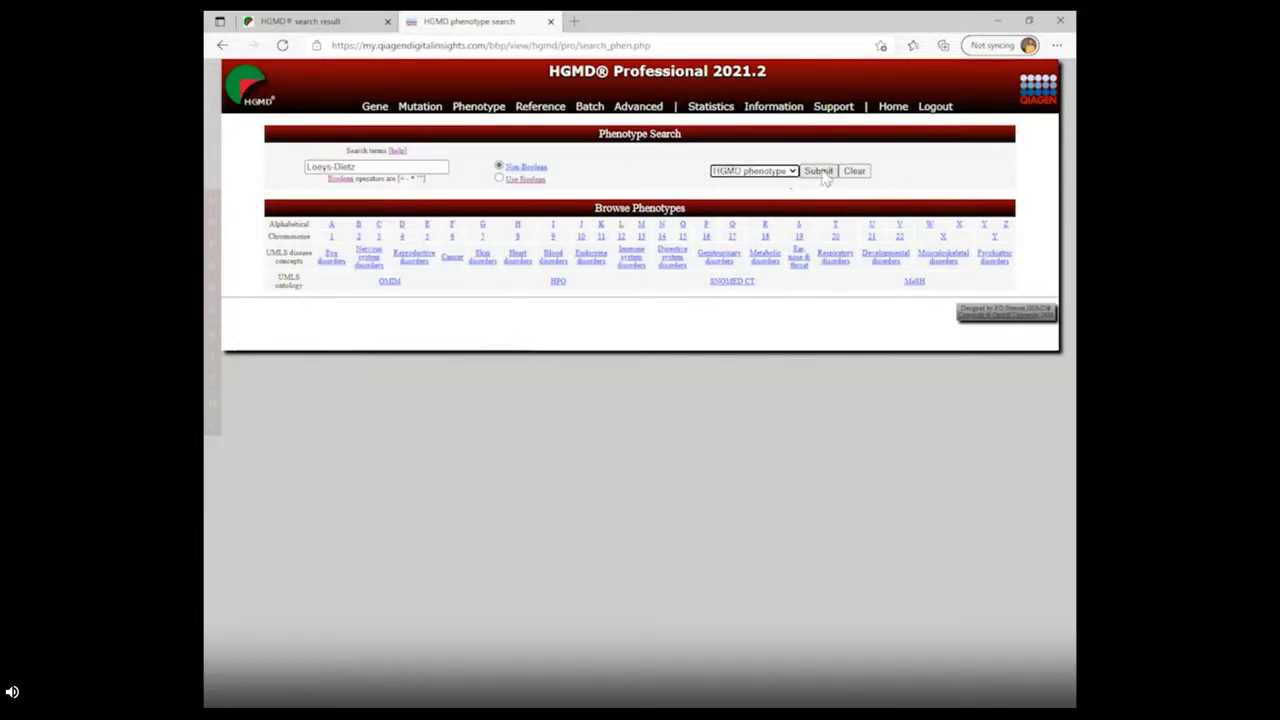
click(818, 171)
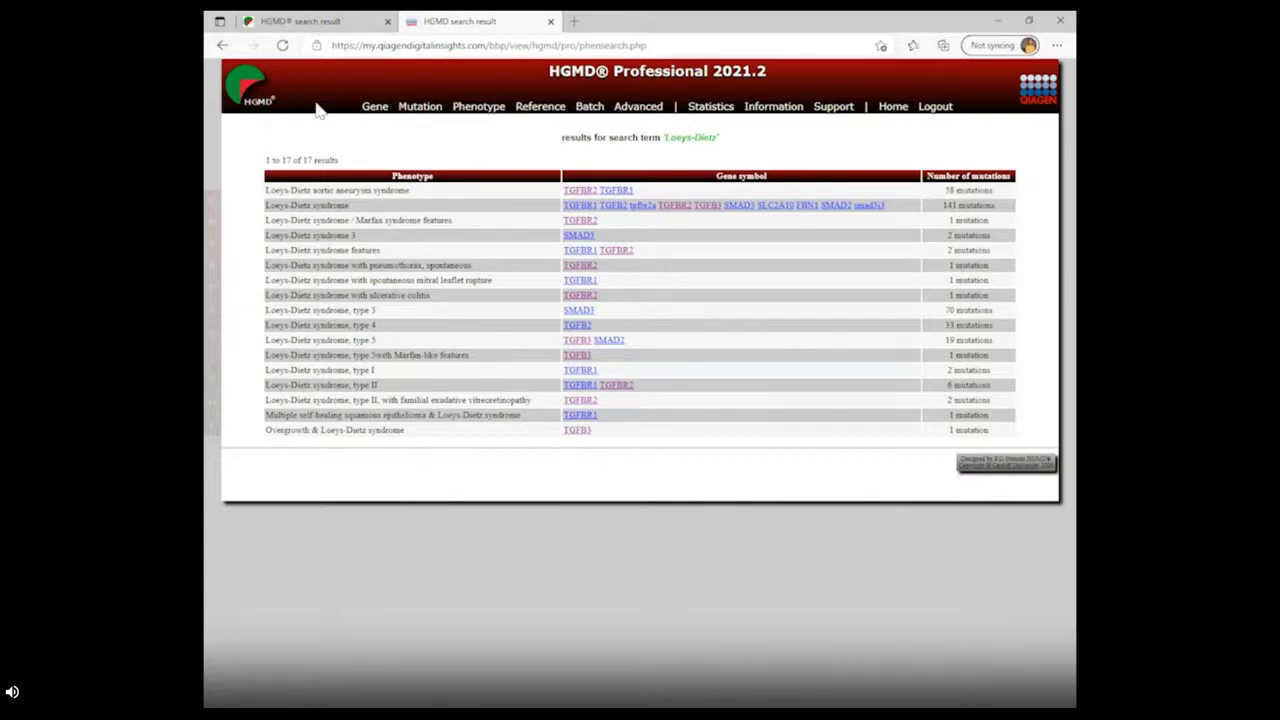
Run a non-Boolean reference search across all fields in HGMD Professional for the surname of the article's first author
click(536, 116)
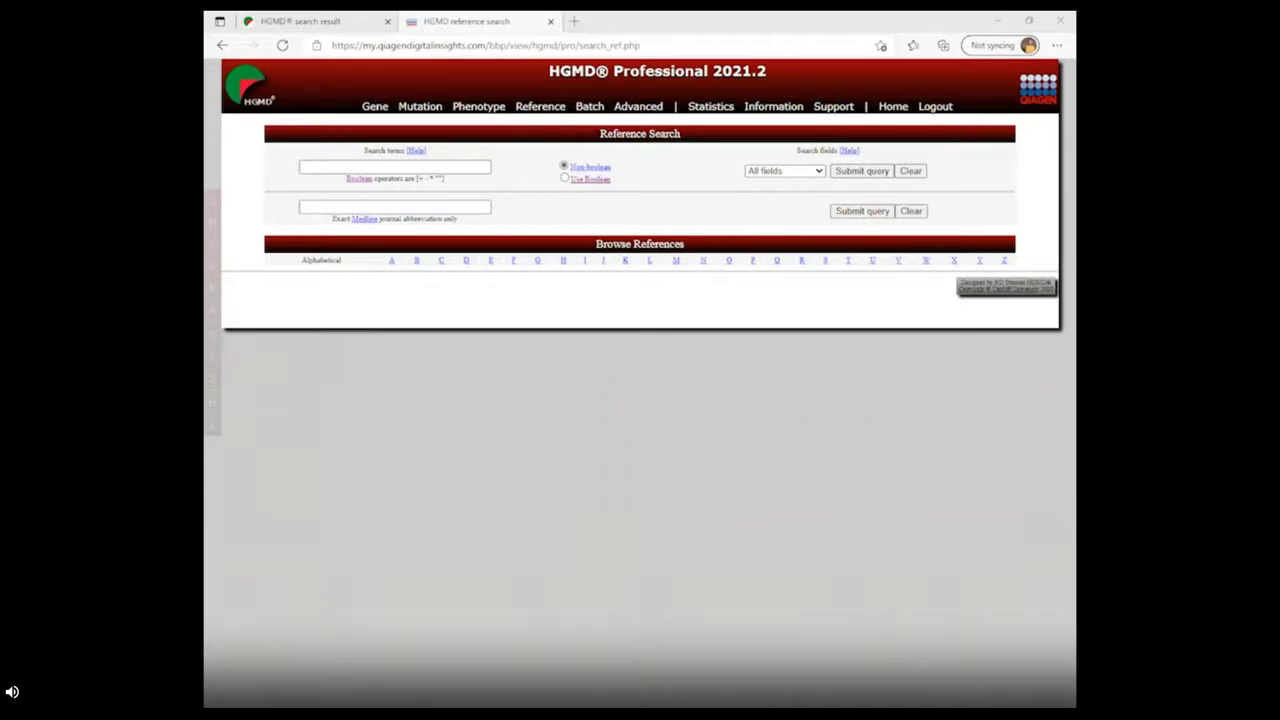
click(364, 166)
key(Down)
key(Return)
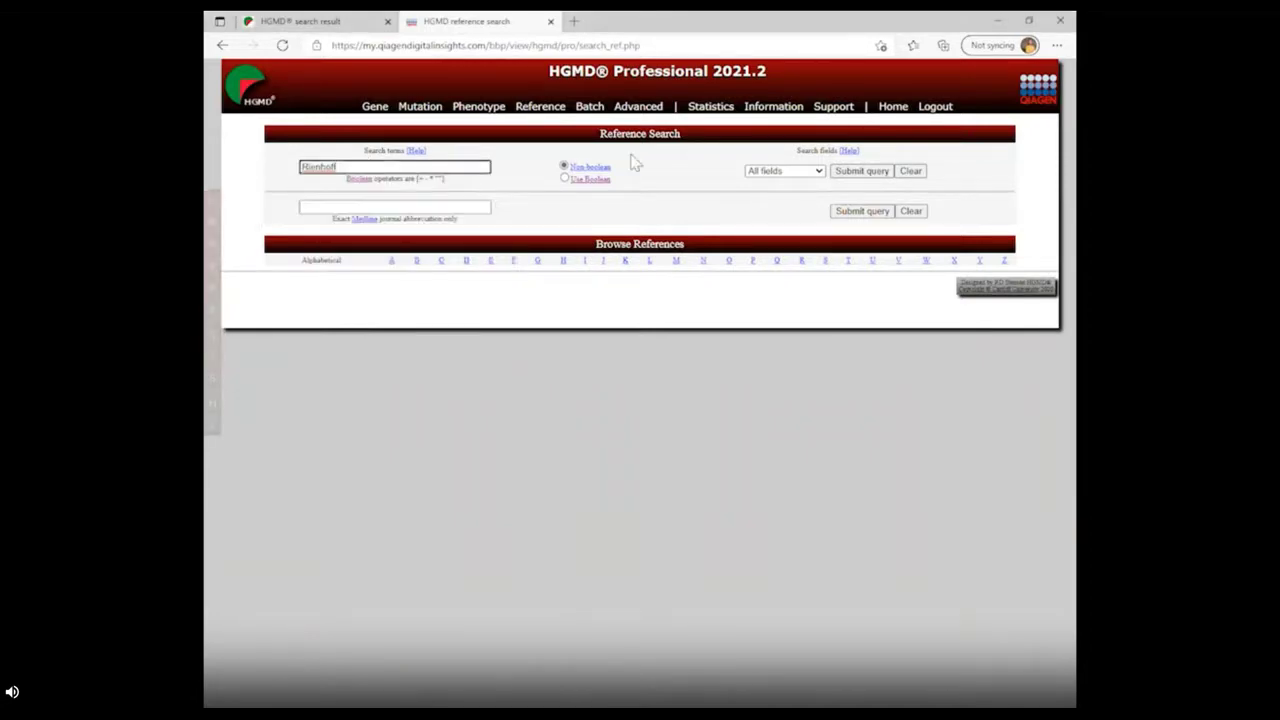
click(862, 176)
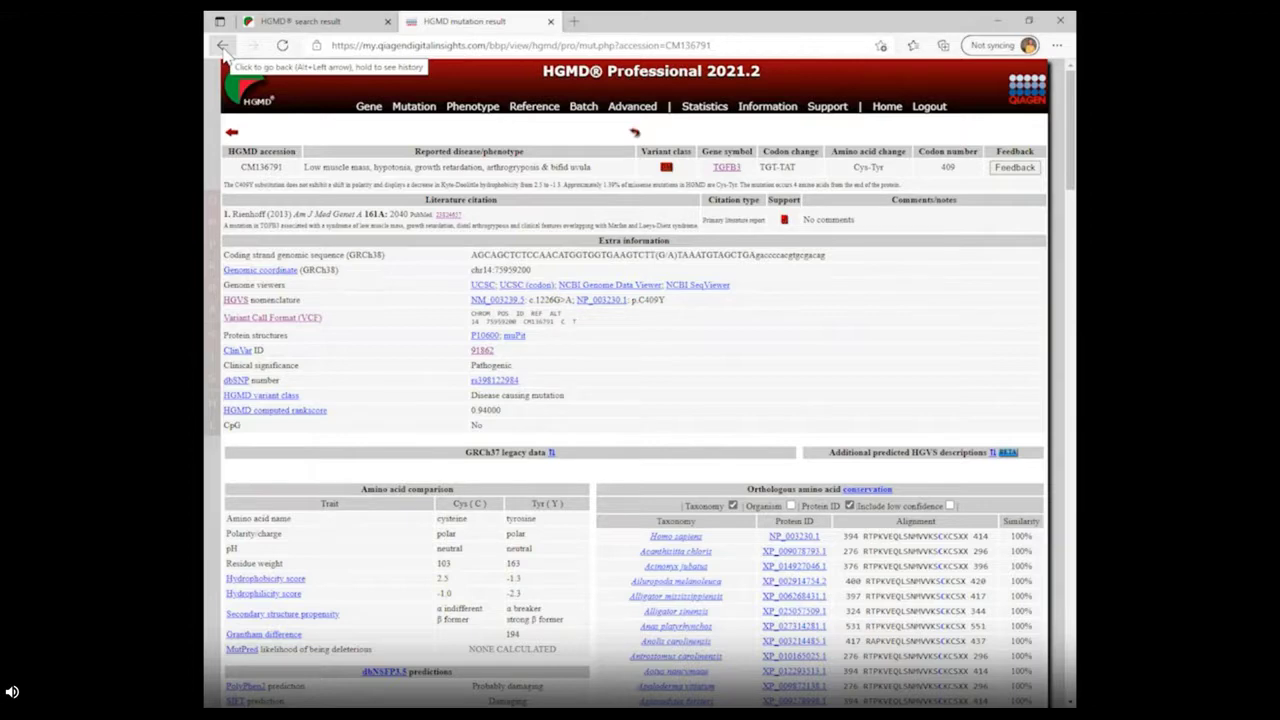
Return to the reference search results, open the TGFB3 gene entry, and examine its phenotypes, related genes, external links and gene ontology terms
click(222, 45)
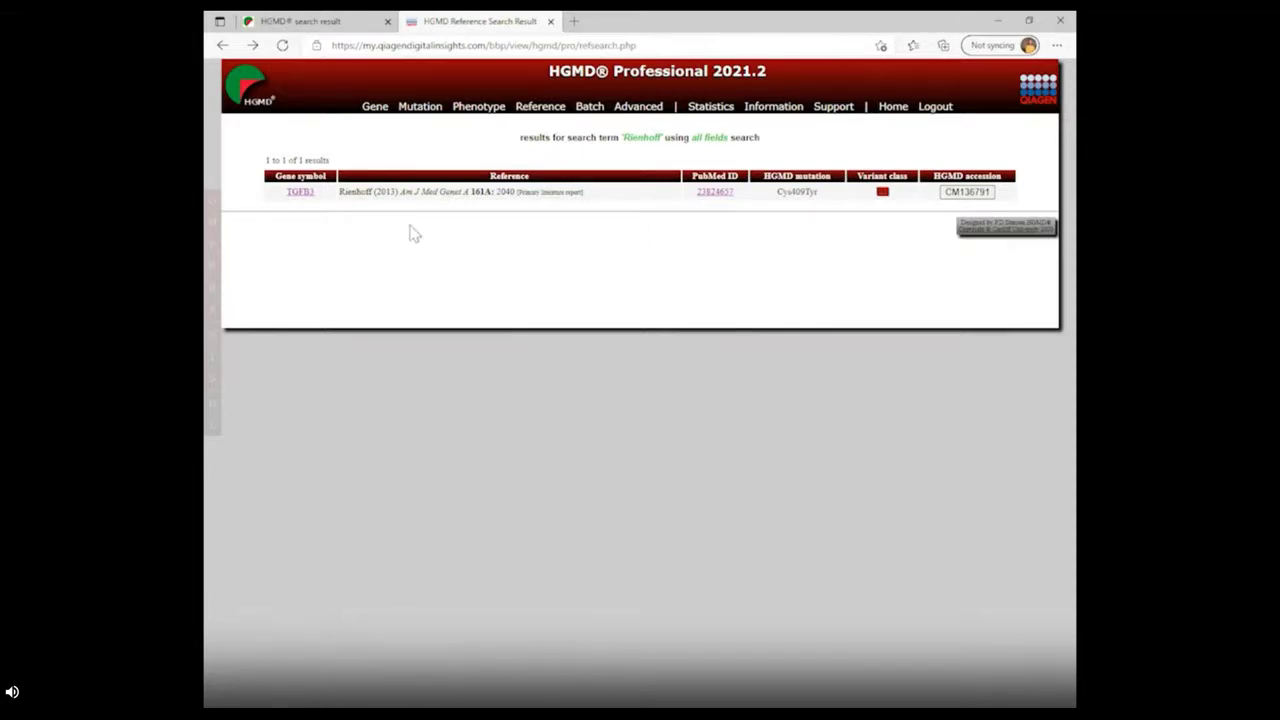
click(301, 196)
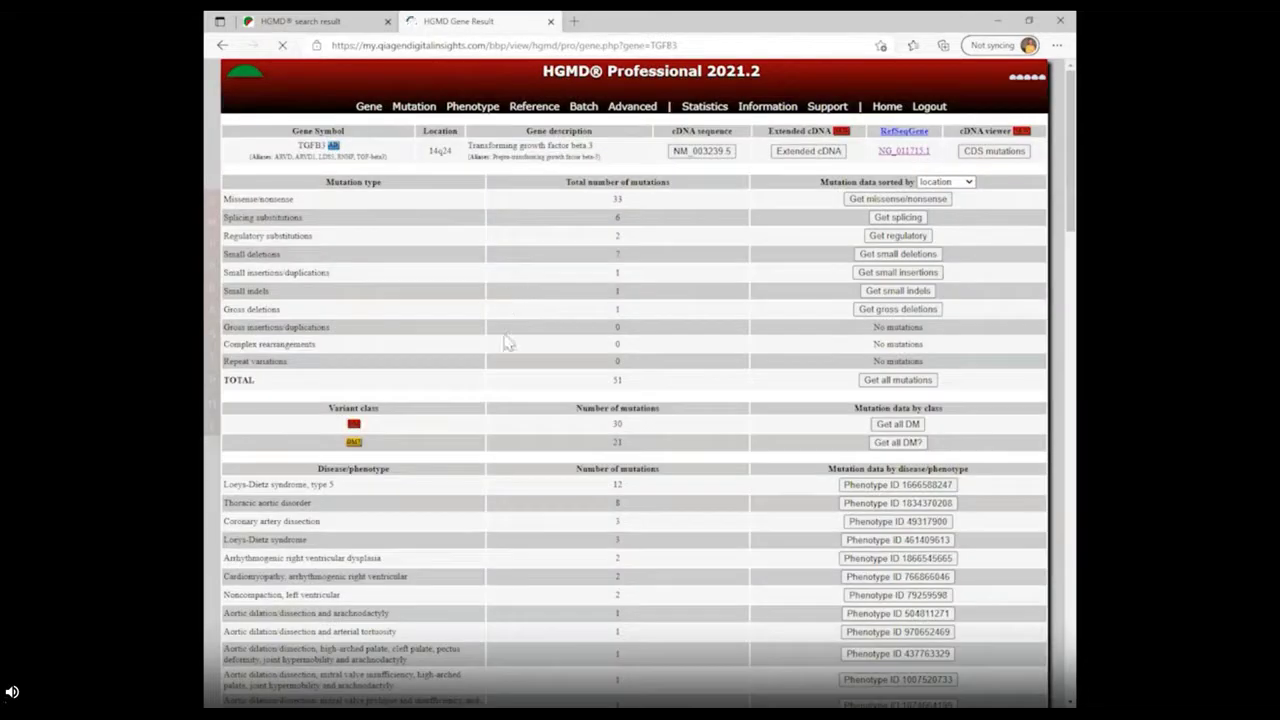
scroll(517, 426, down, 6)
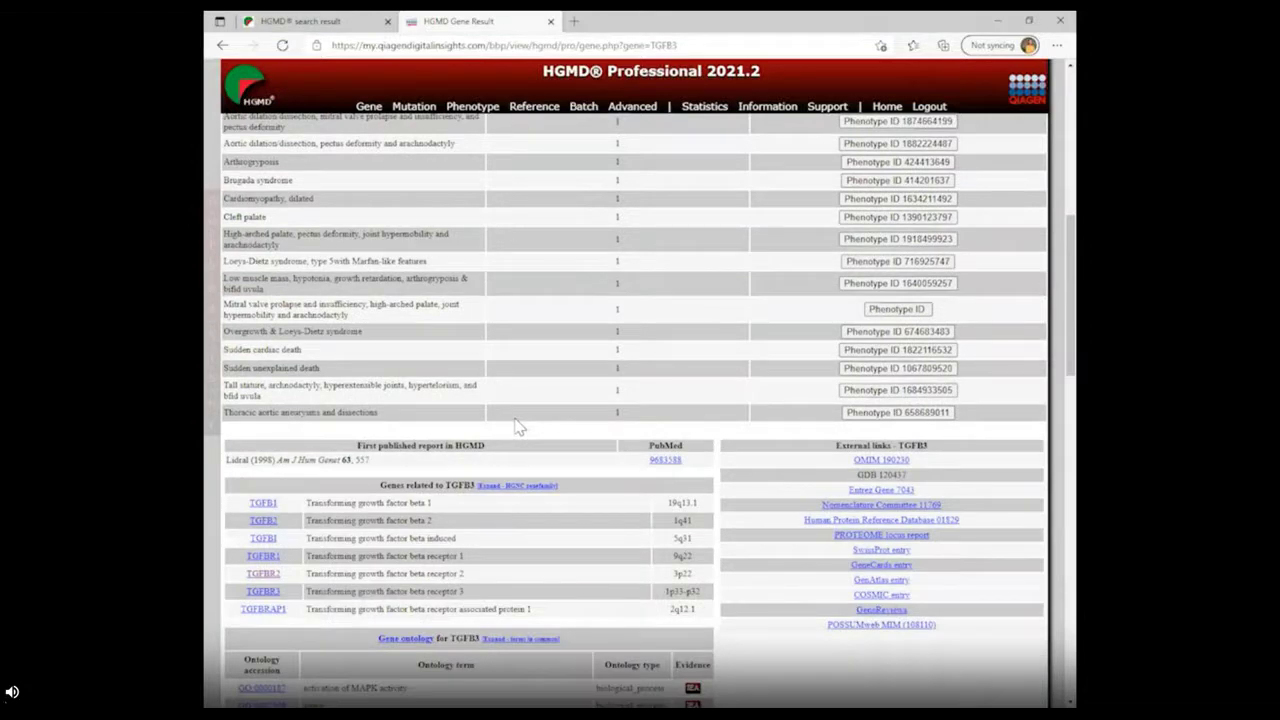
scroll(517, 426, down, 1)
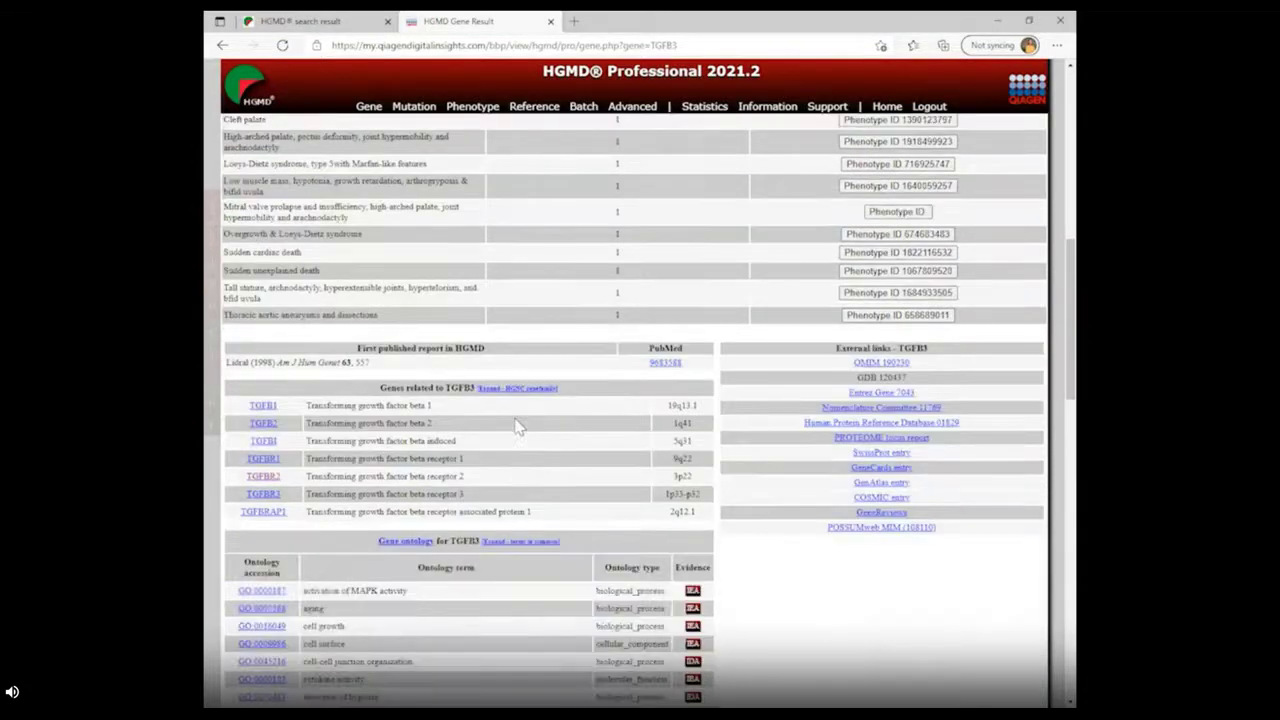
scroll(517, 426, down, 2)
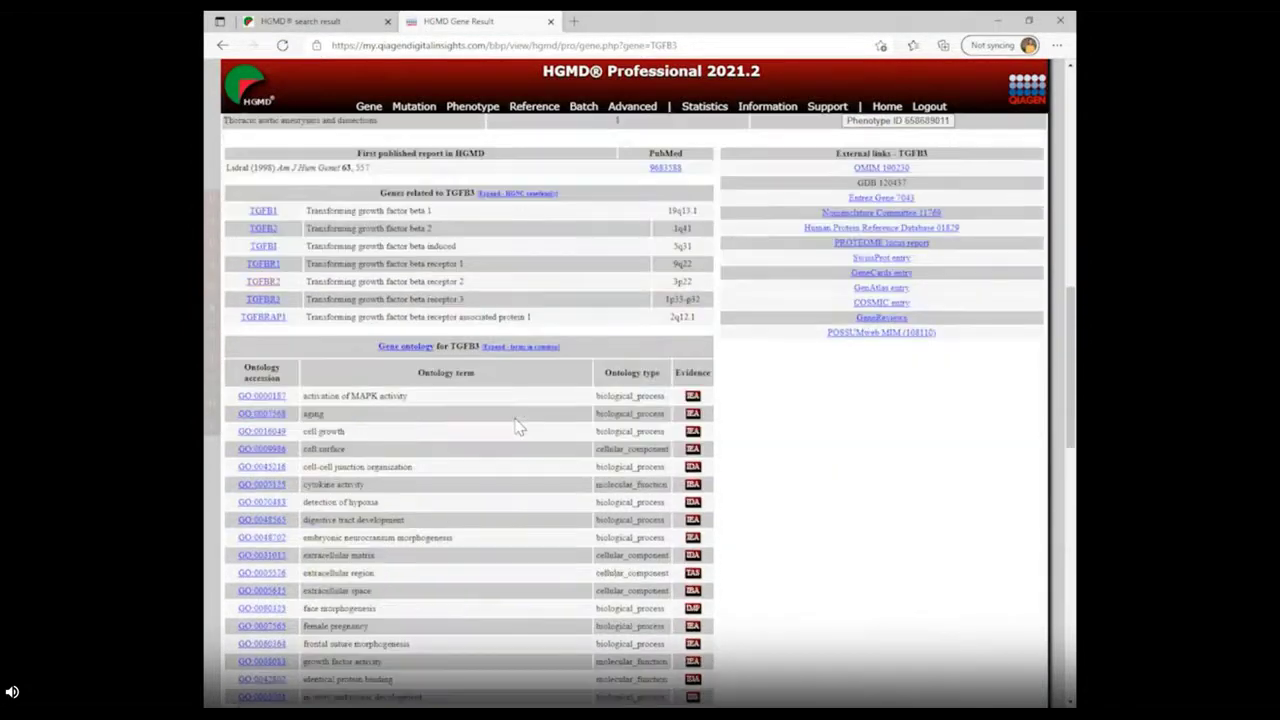
scroll(517, 426, down, 1)
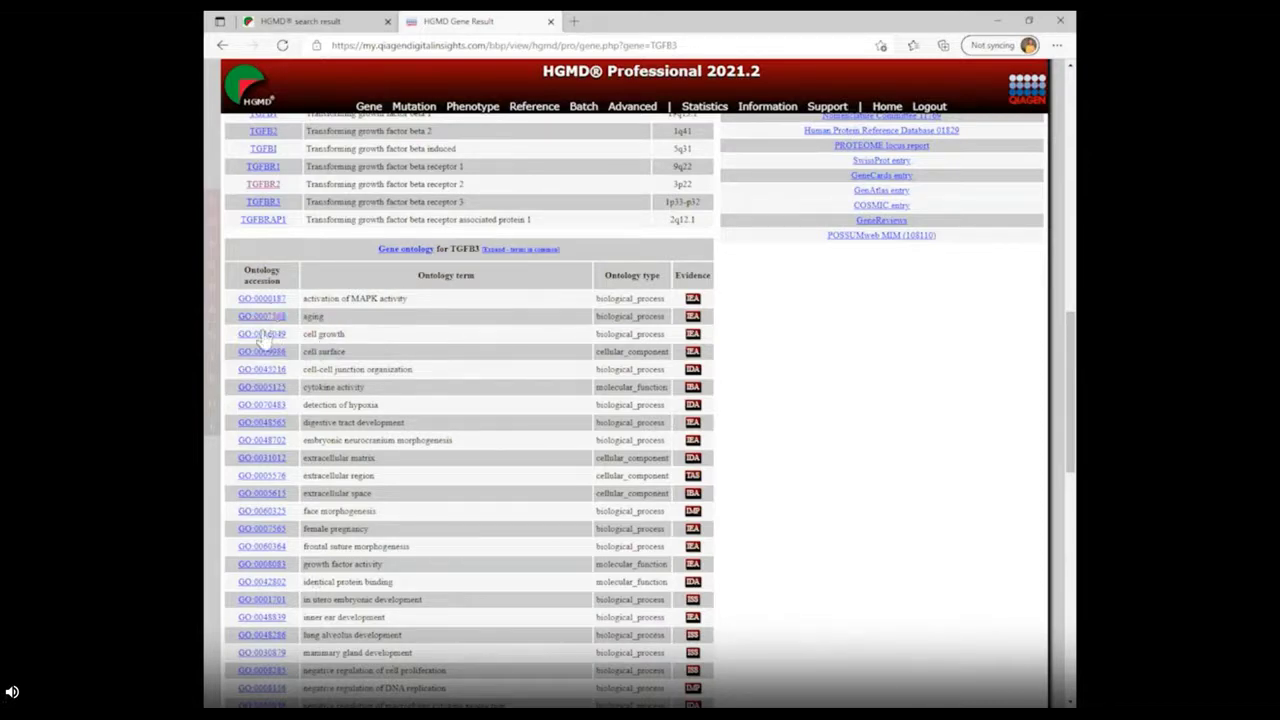
scroll(471, 535, down, 1)
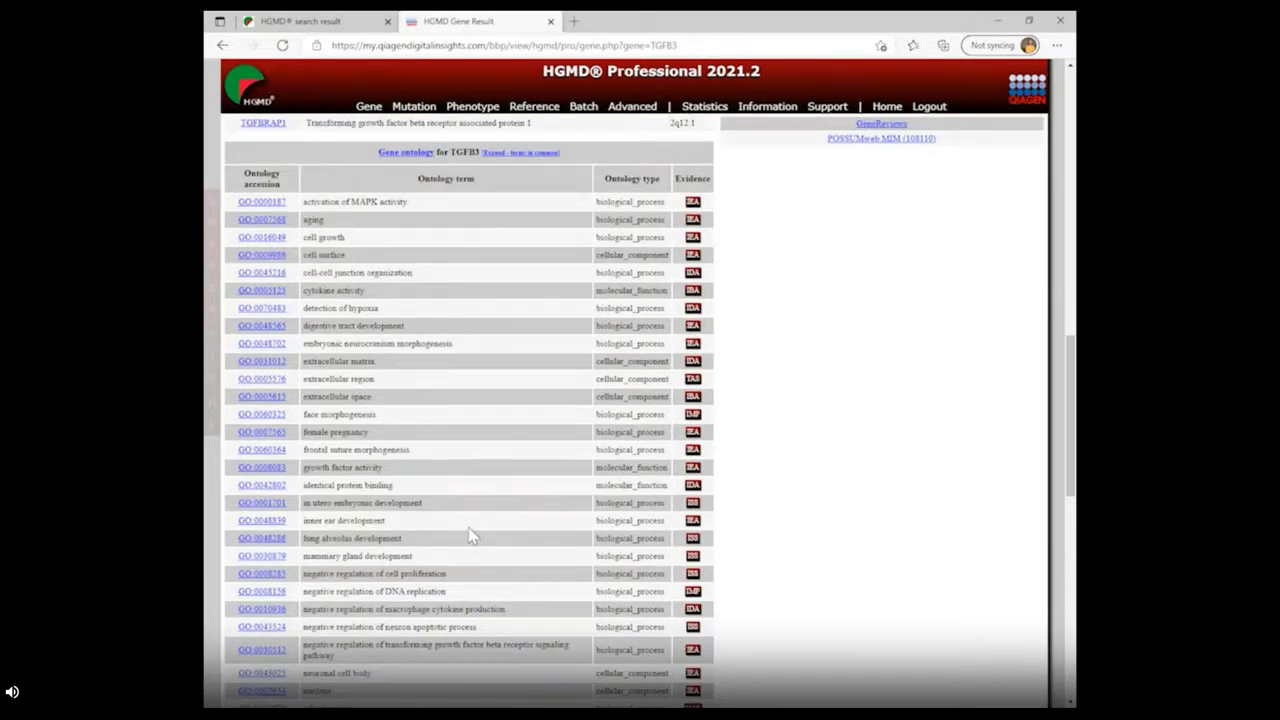
scroll(470, 535, down, 3)
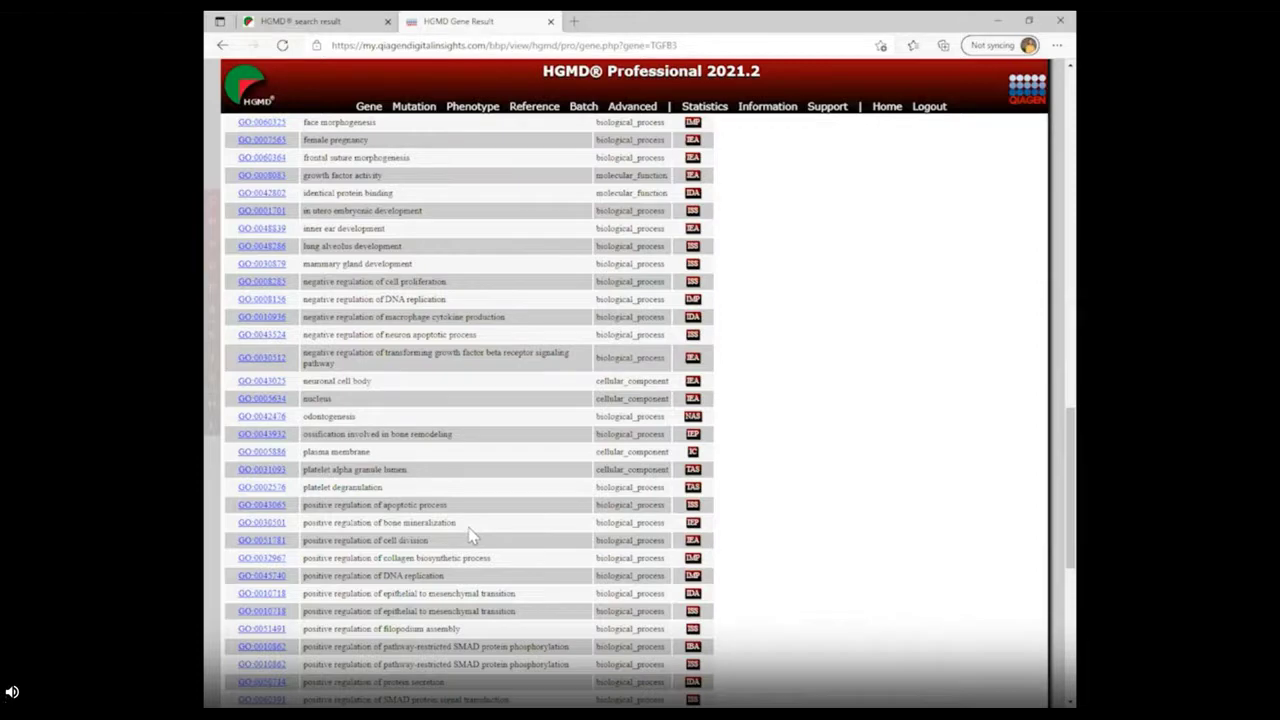
scroll(516, 490, up, 4)
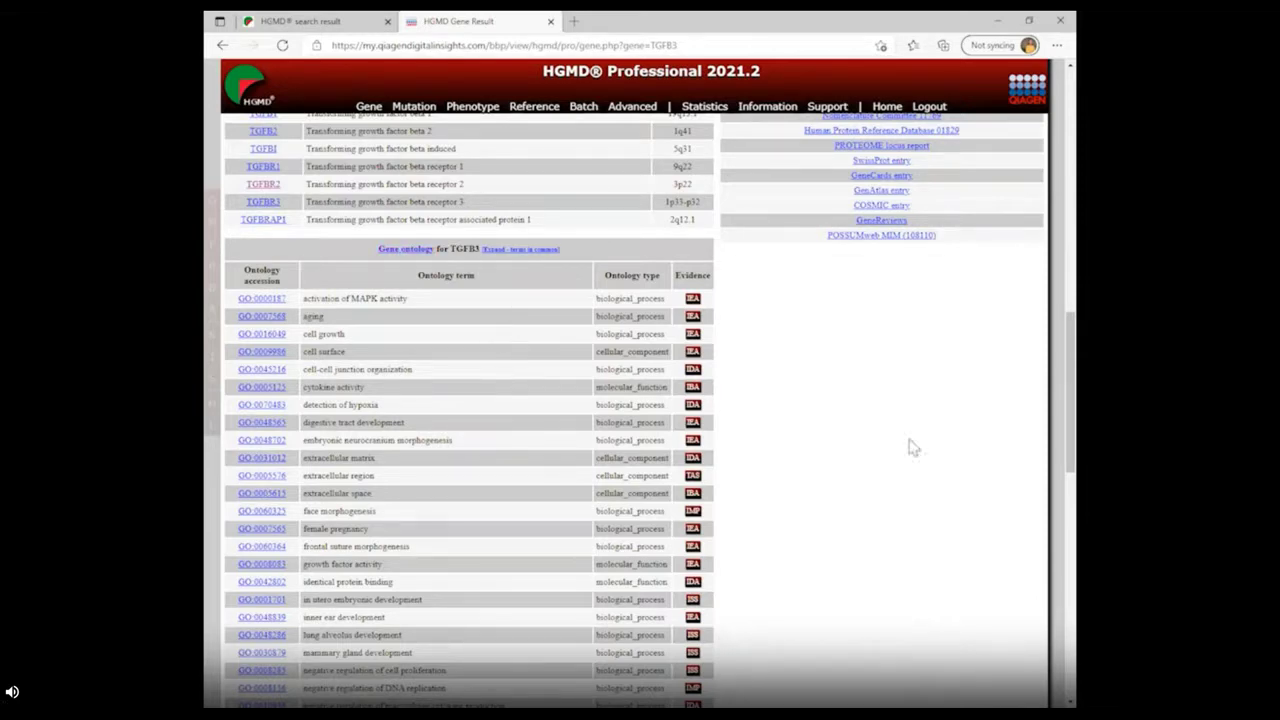
drag(1046, 440, 1047, 378)
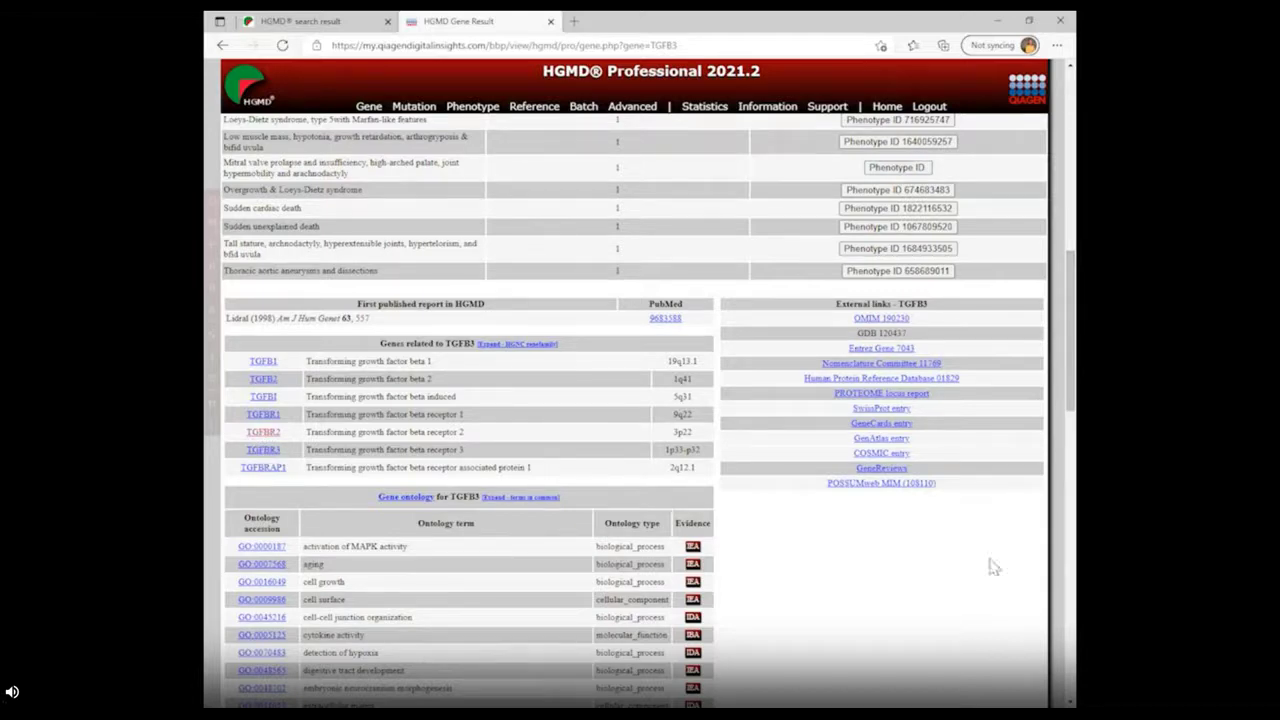
scroll(1048, 318, up, 2)
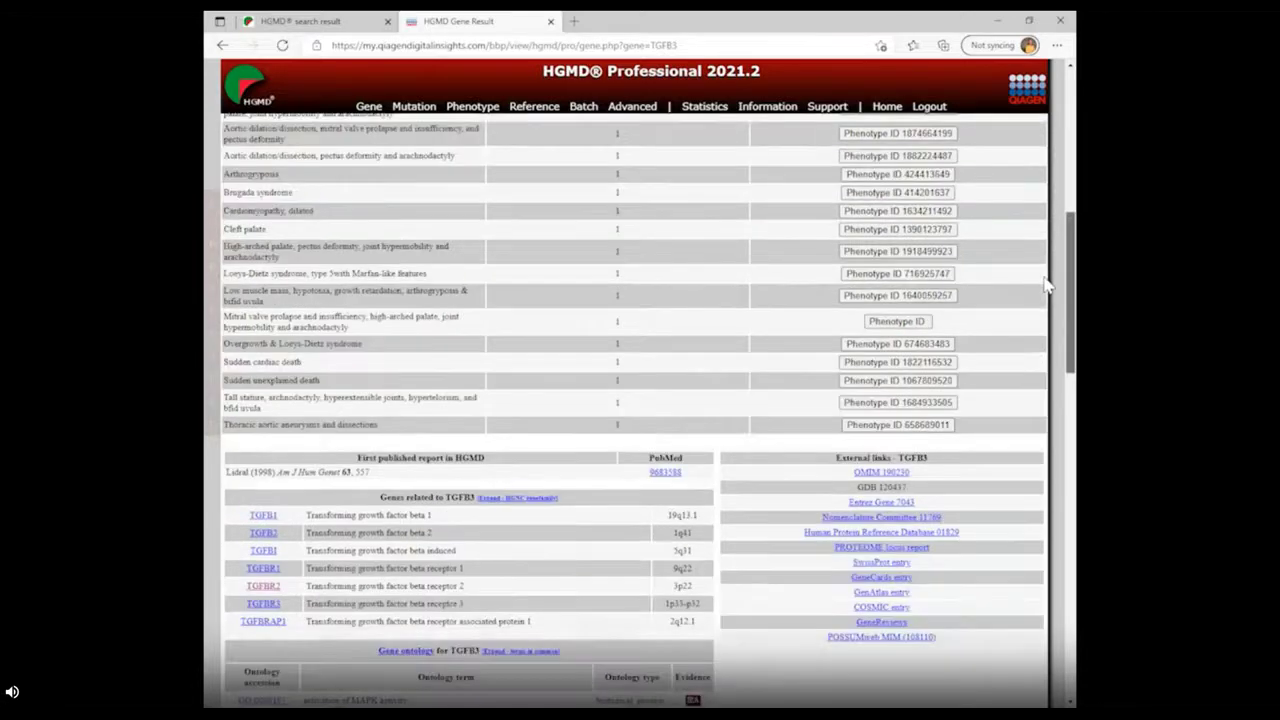
scroll(1046, 230, up, 6)
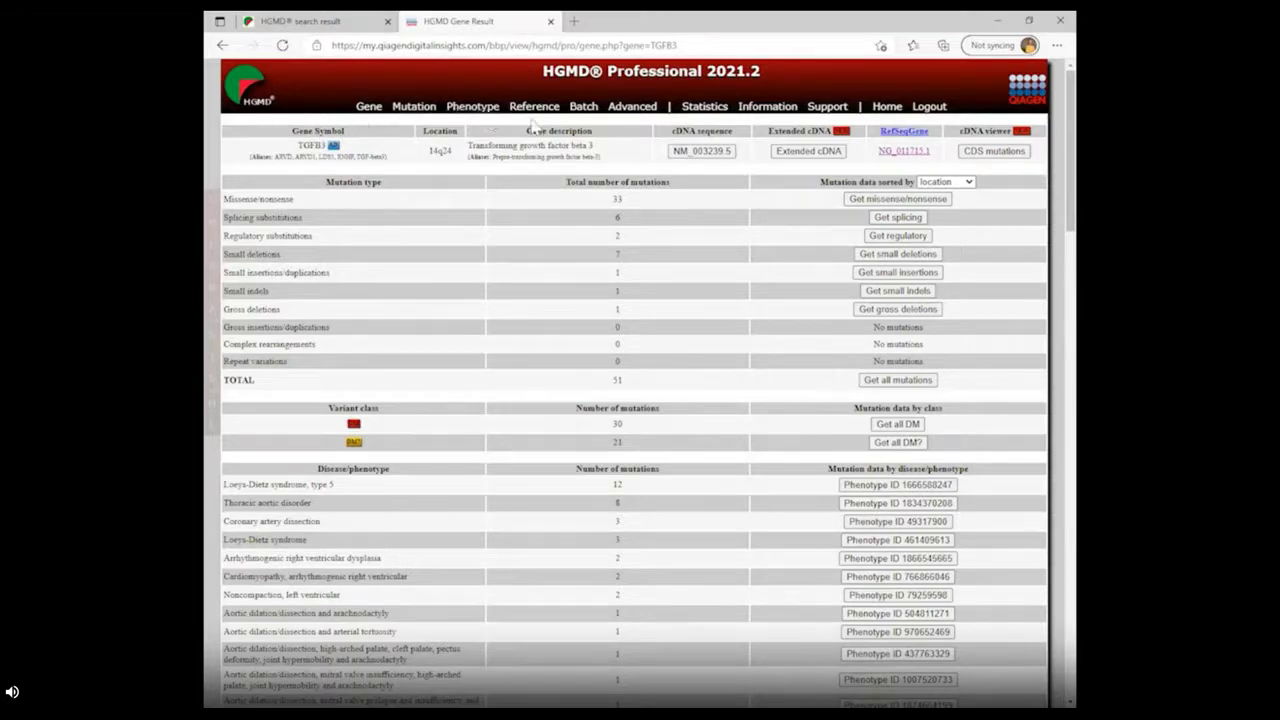
Run a batch search with the hg19 Variant Call Format option by uploading the trio's BiologicalContext VCF file
click(584, 107)
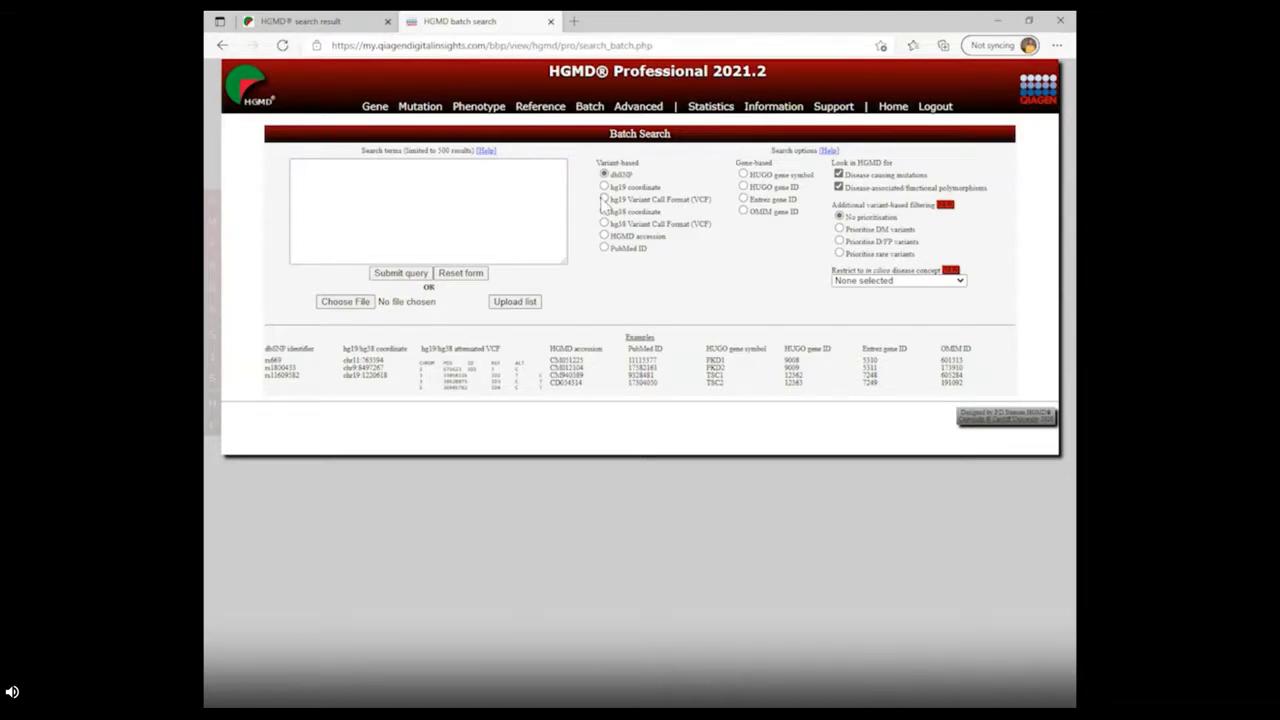
click(604, 199)
click(361, 306)
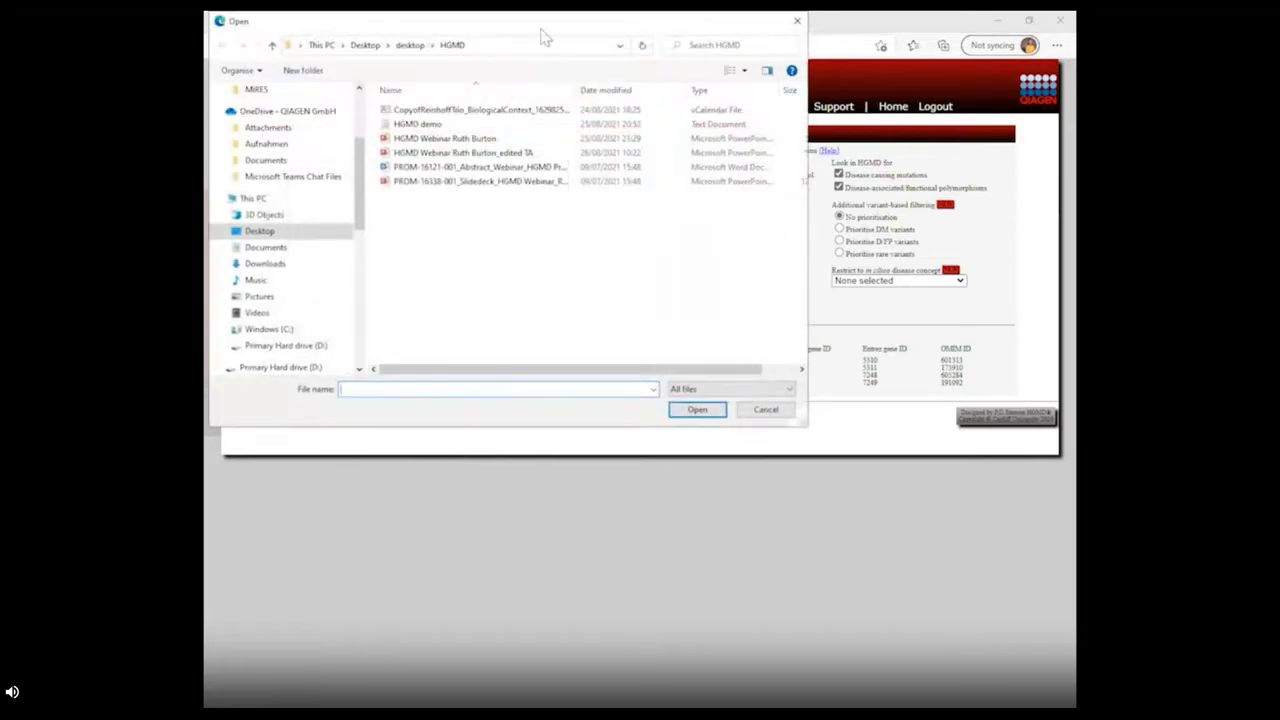
click(452, 112)
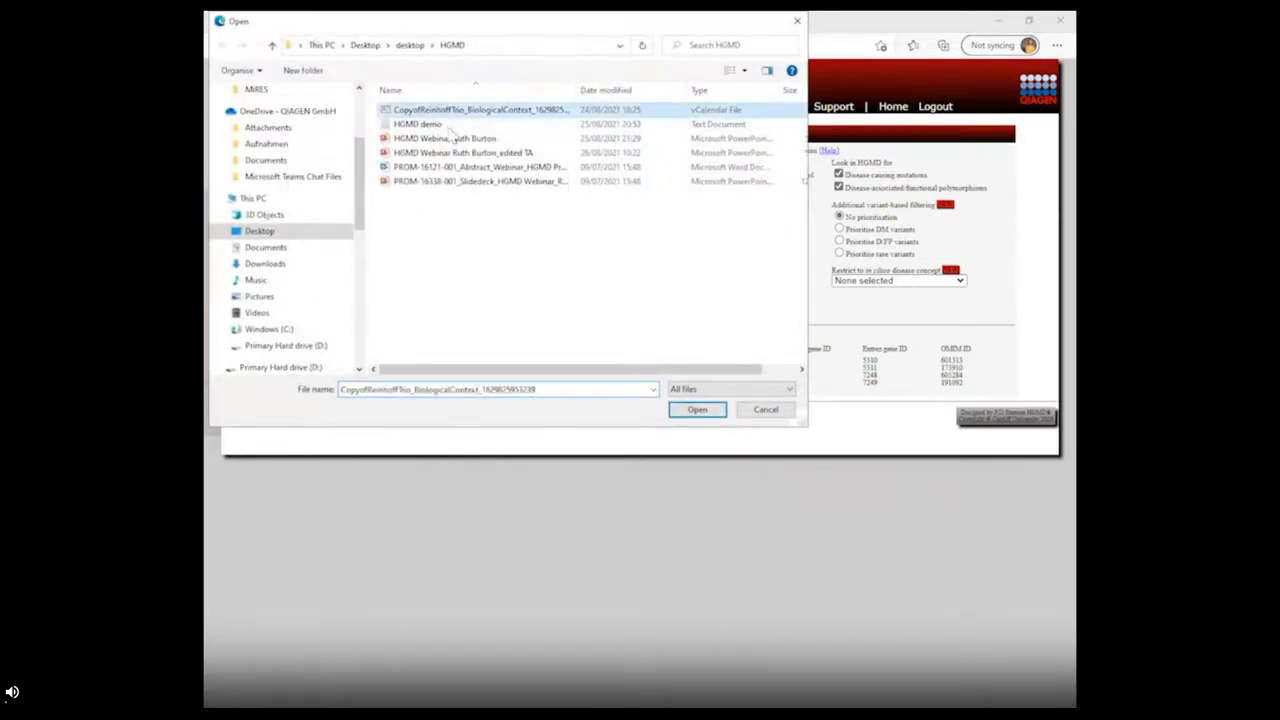
click(680, 411)
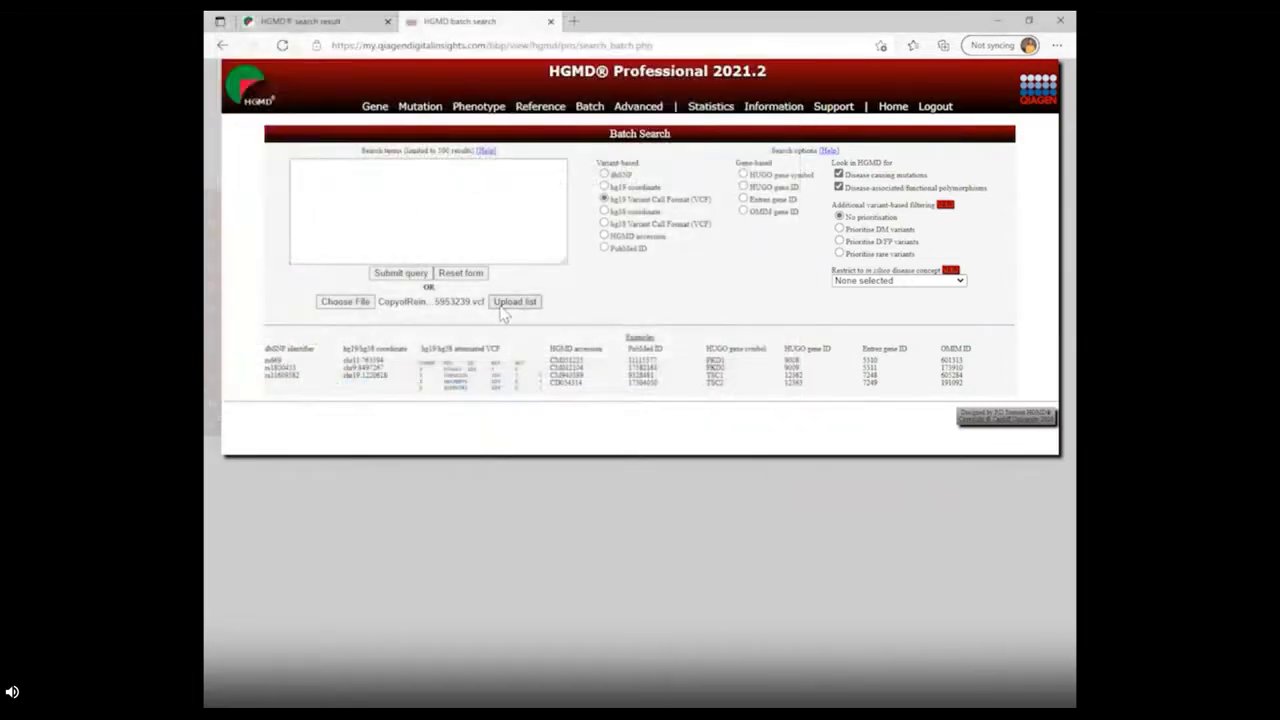
click(502, 305)
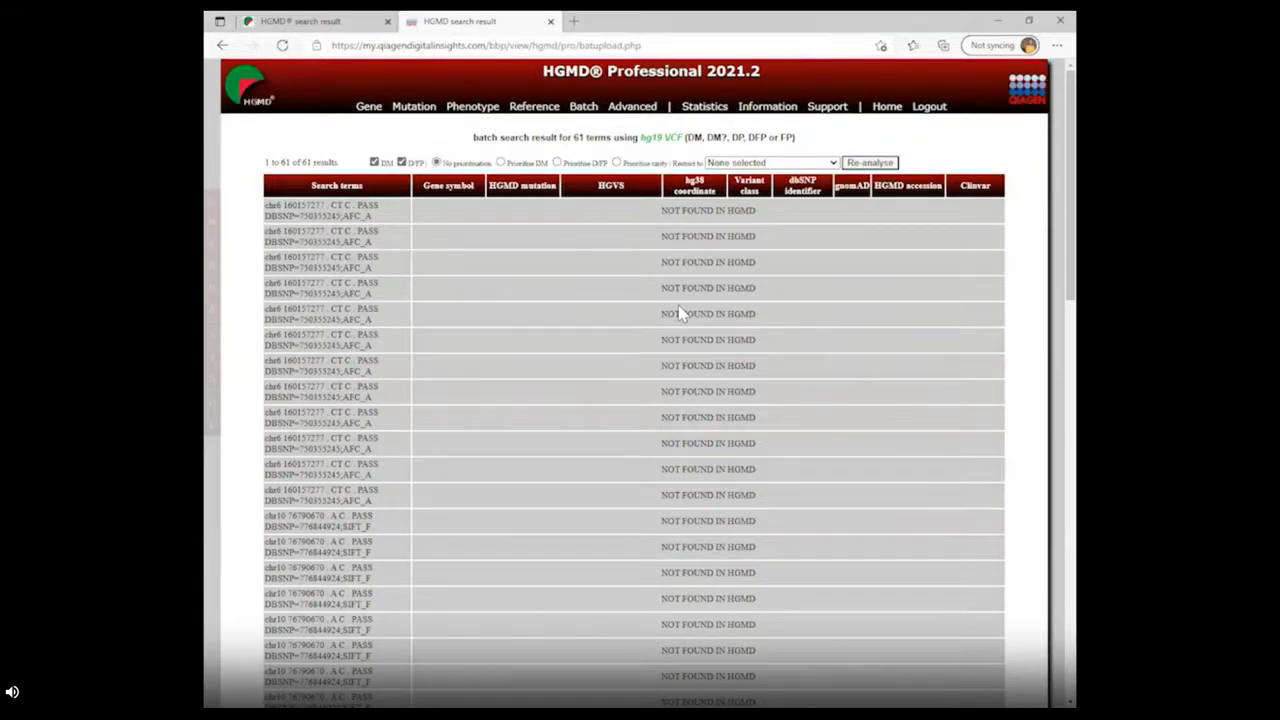
Review the batch search results and re-analyse them with DM variants prioritised
scroll(640, 346, down, 4)
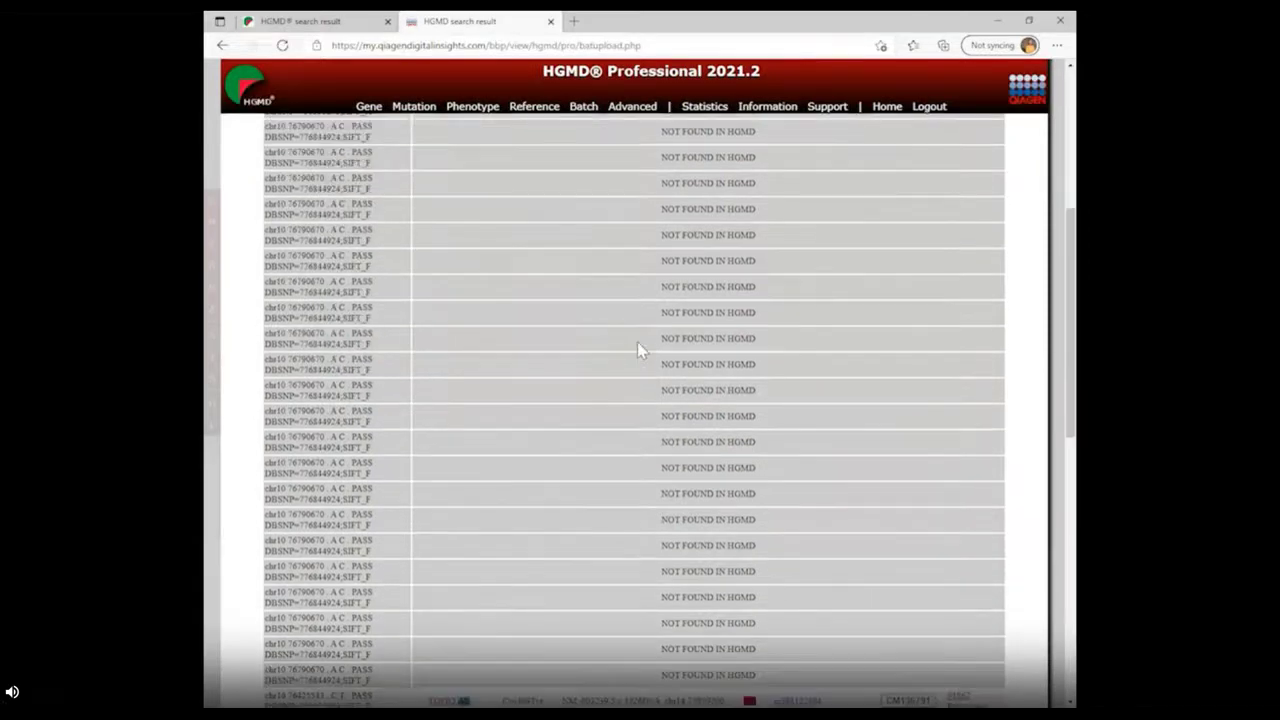
scroll(637, 342, down, 5)
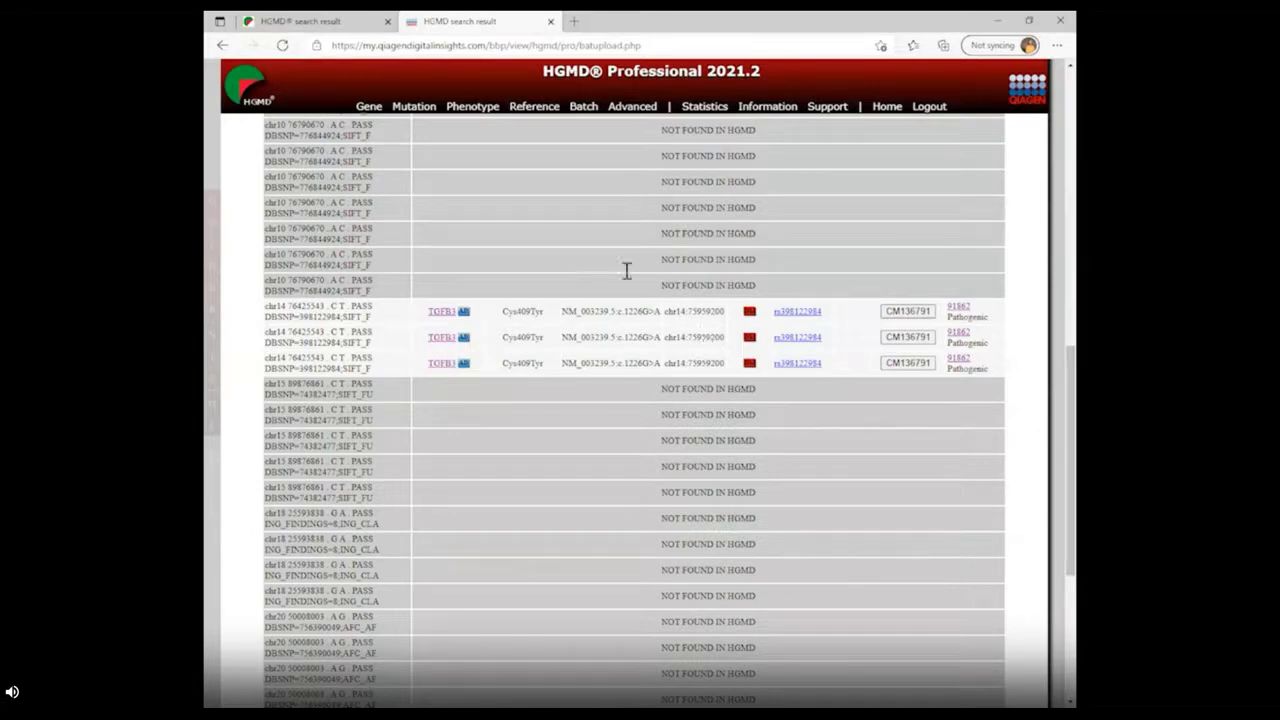
scroll(749, 364, up, 4)
scroll(752, 358, up, 4)
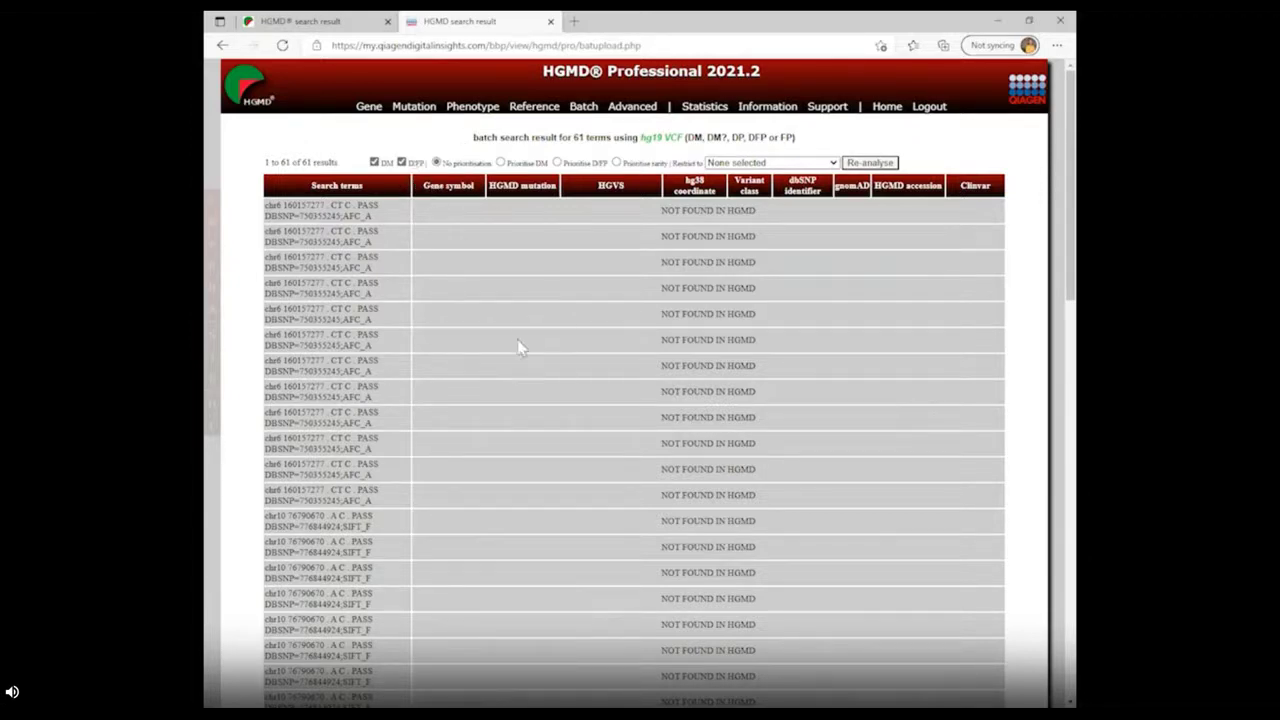
click(500, 162)
click(870, 163)
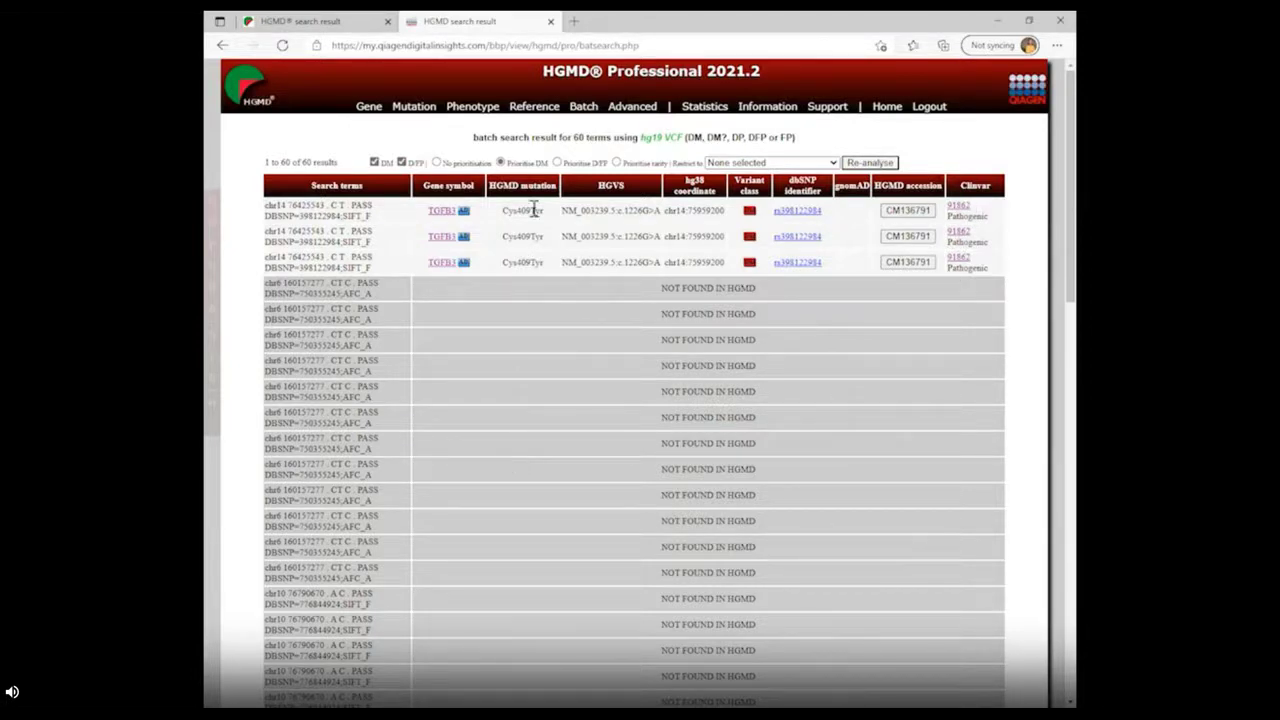
Open a new batch search form and look through the disease concept restrictions, keeping None selected
click(584, 106)
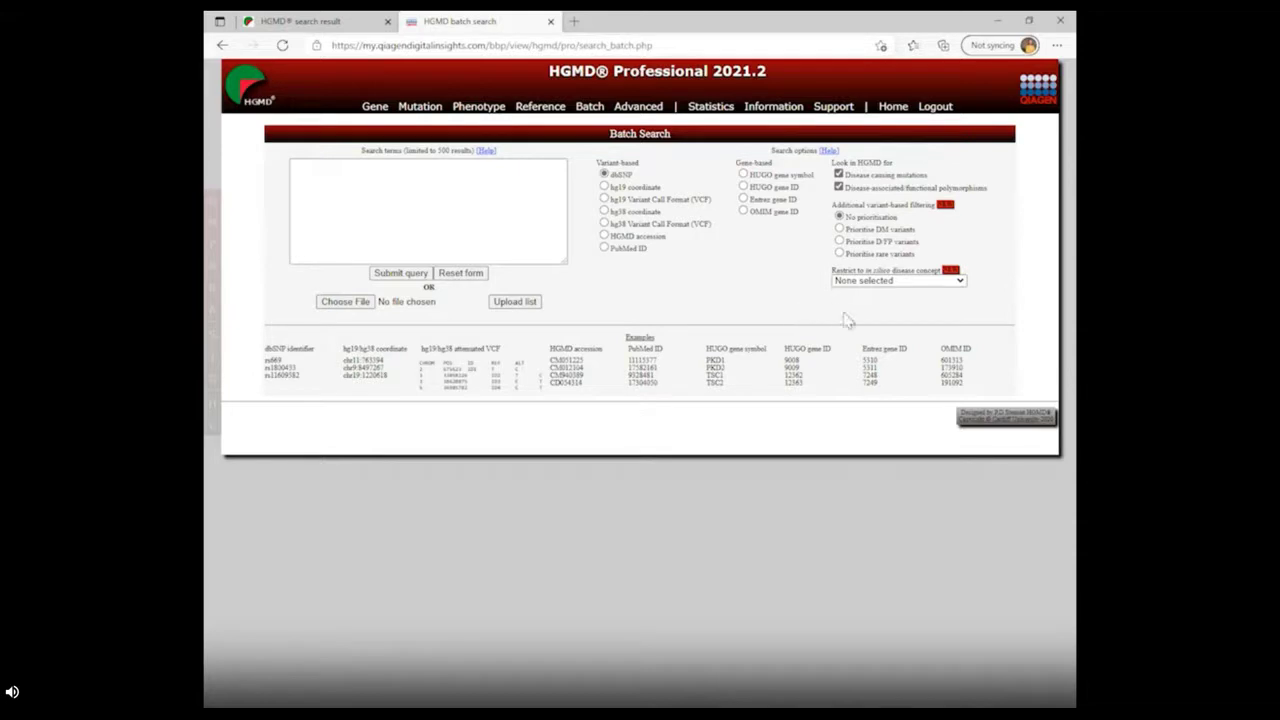
click(959, 283)
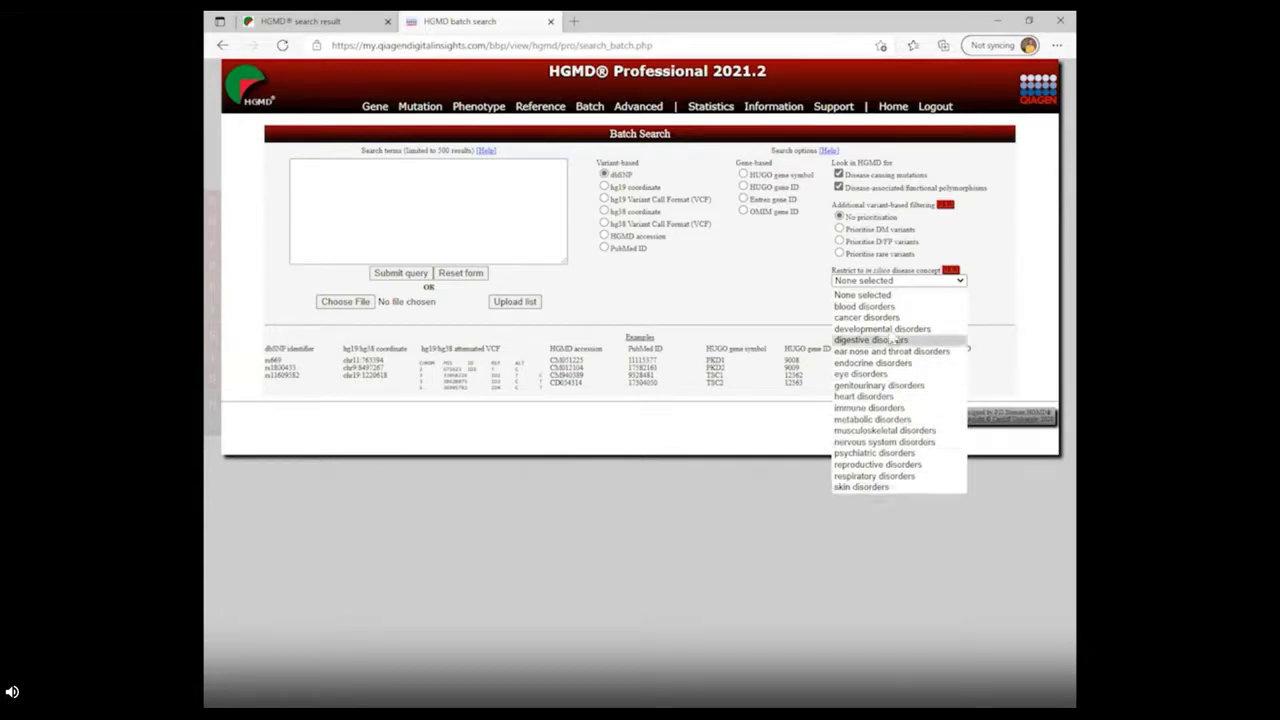
click(889, 297)
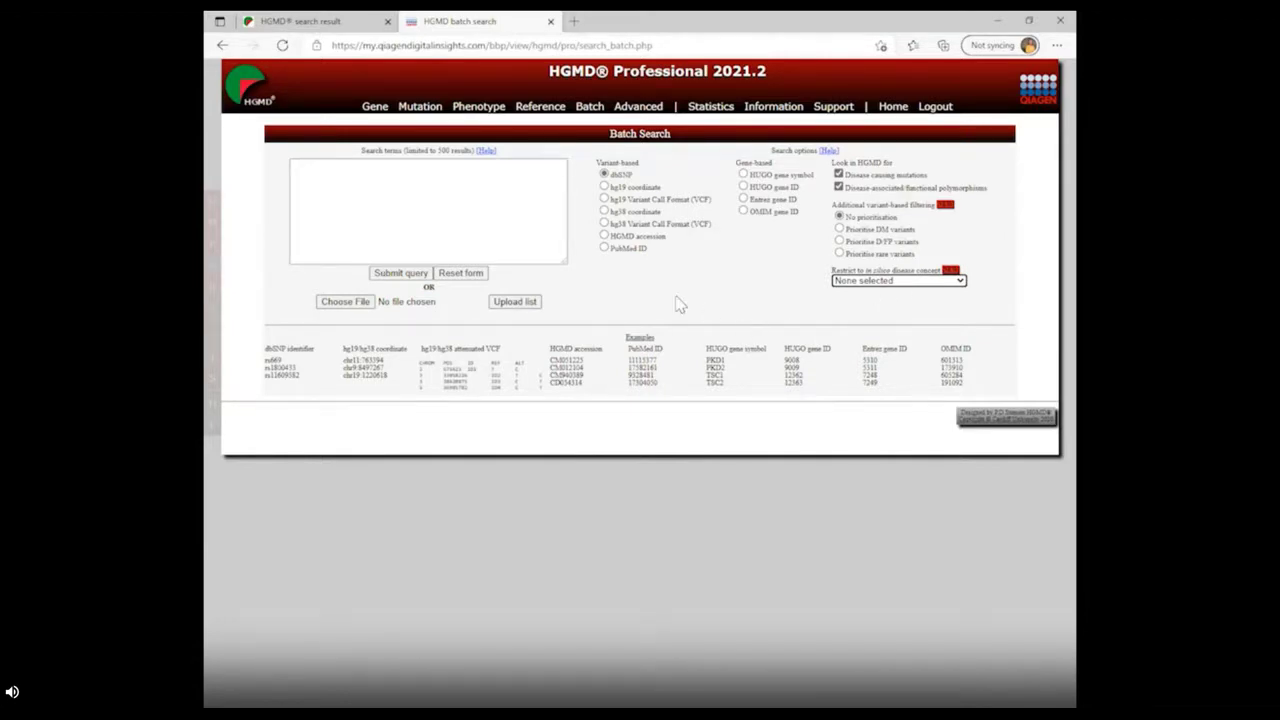
Open the Advanced search and run a Quick Search for TGFB3
click(638, 107)
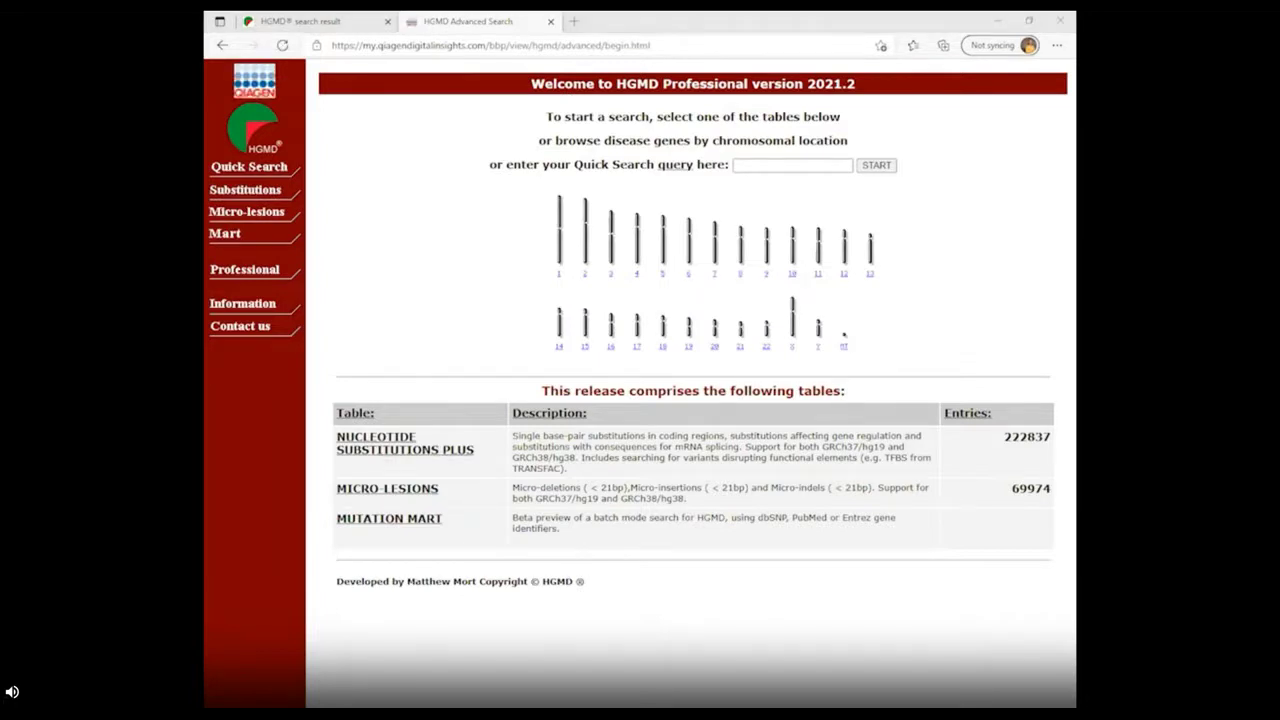
click(742, 165)
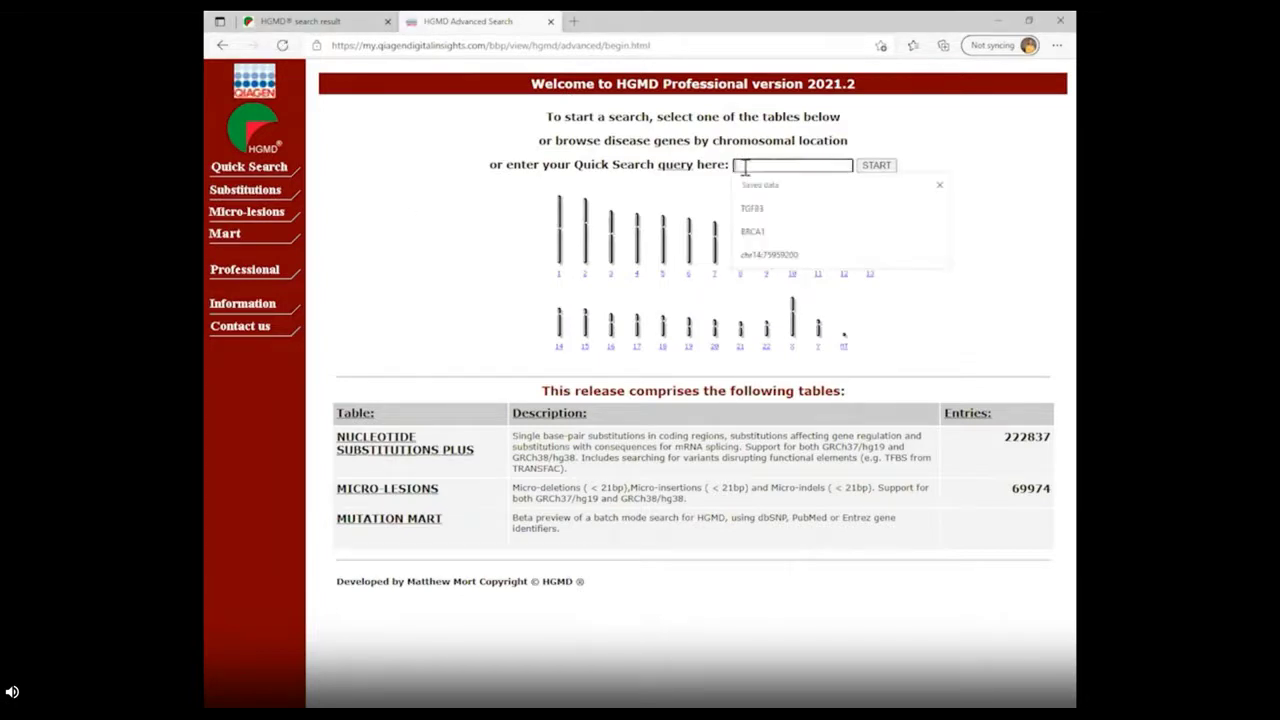
text(TGFB3)
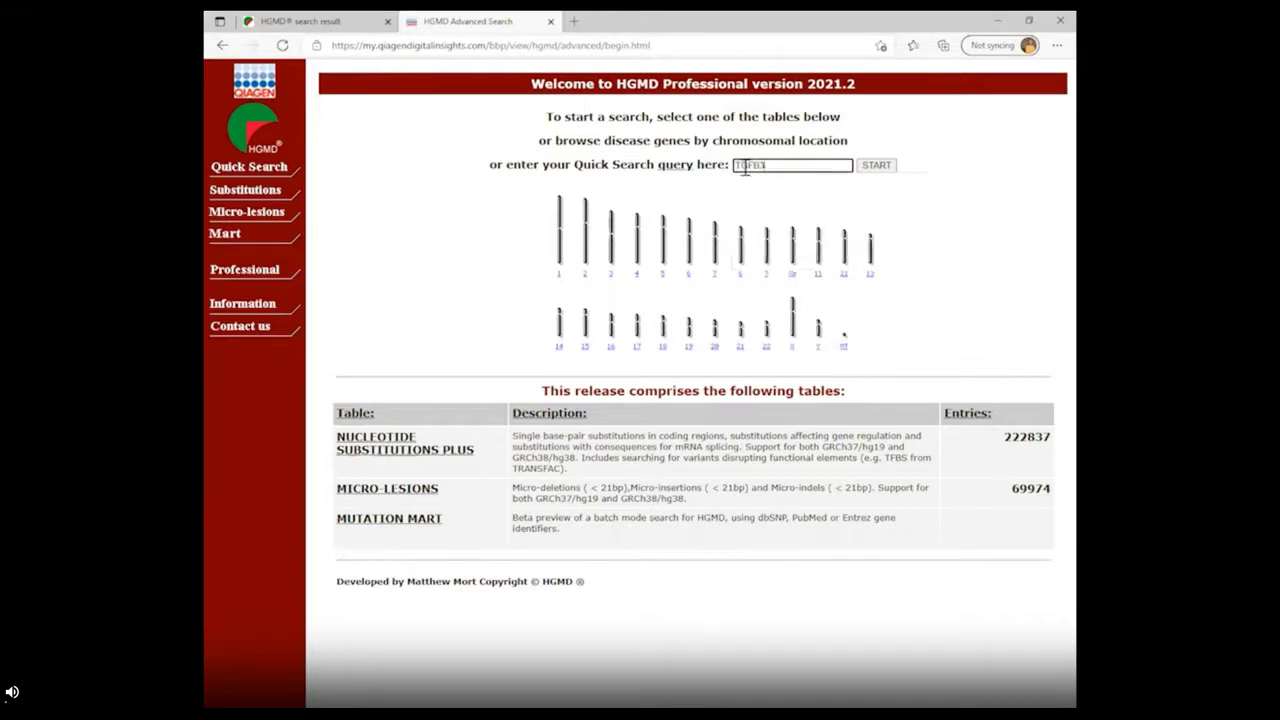
click(868, 168)
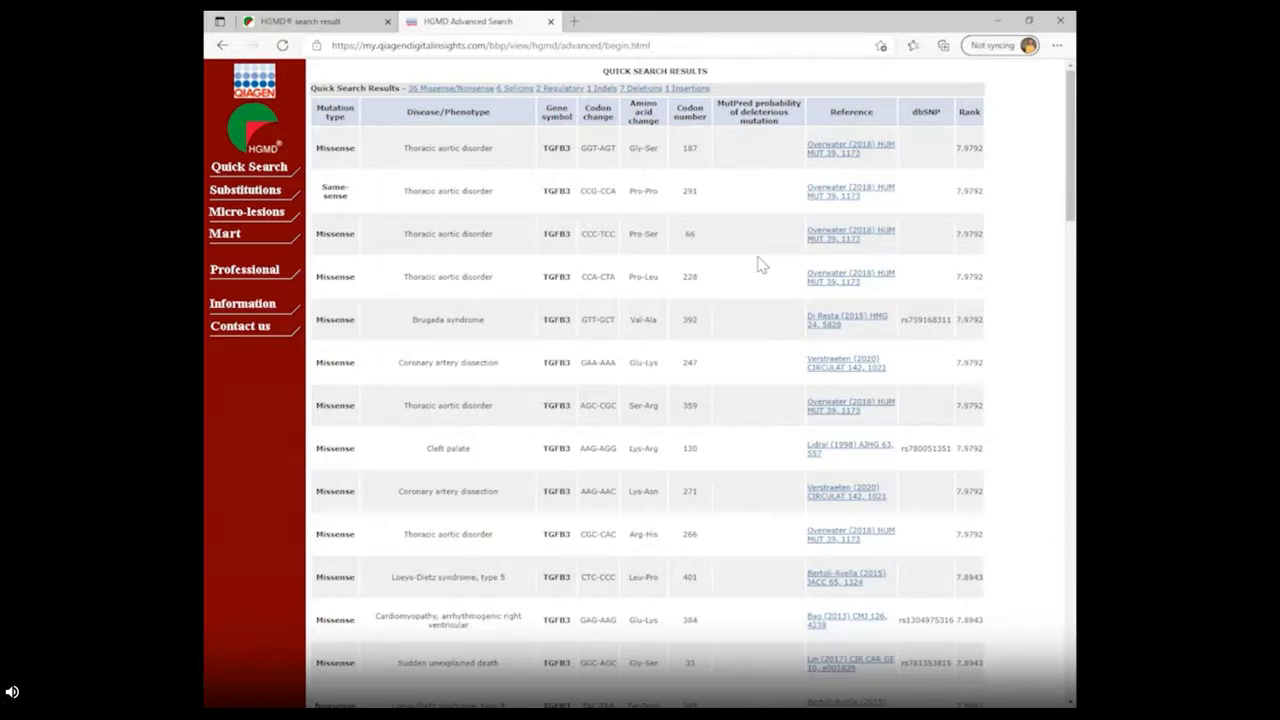
Examine the TGFB3 quick search results, including the missense, splicing, regulatory and indel mutation tables
scroll(540, 193, down, 5)
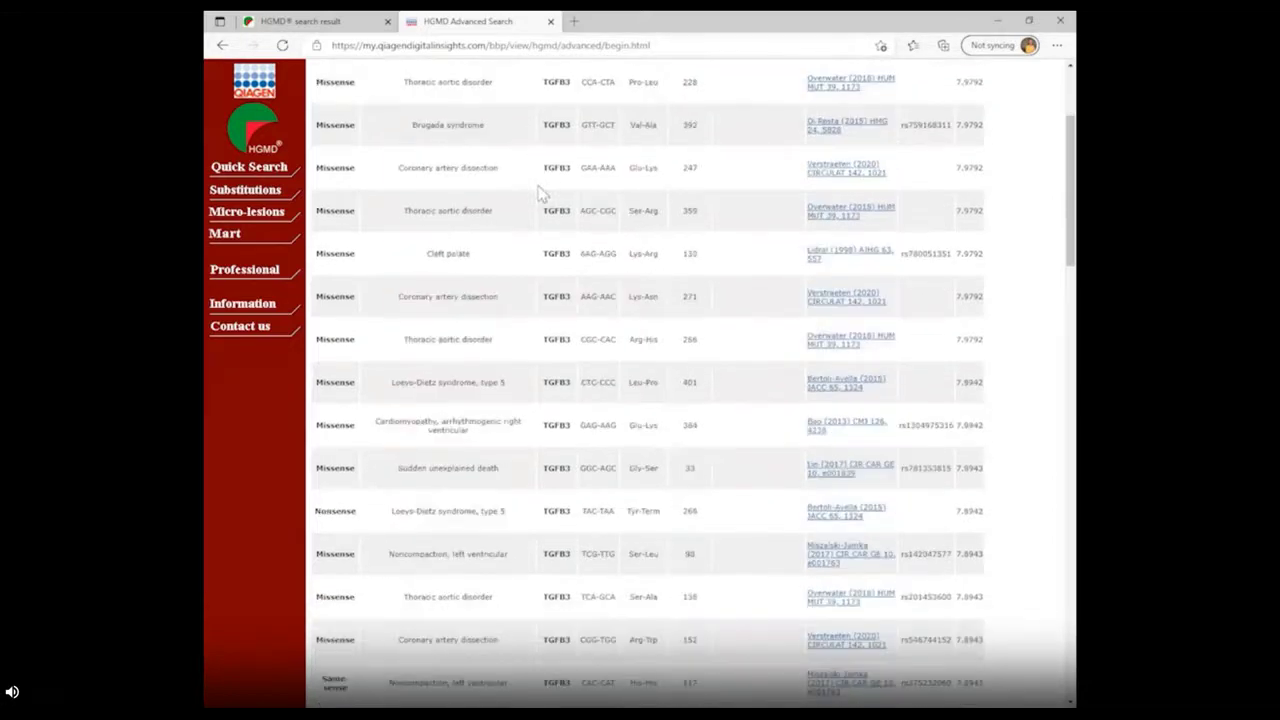
scroll(540, 193, down, 8)
scroll(580, 180, up, 4)
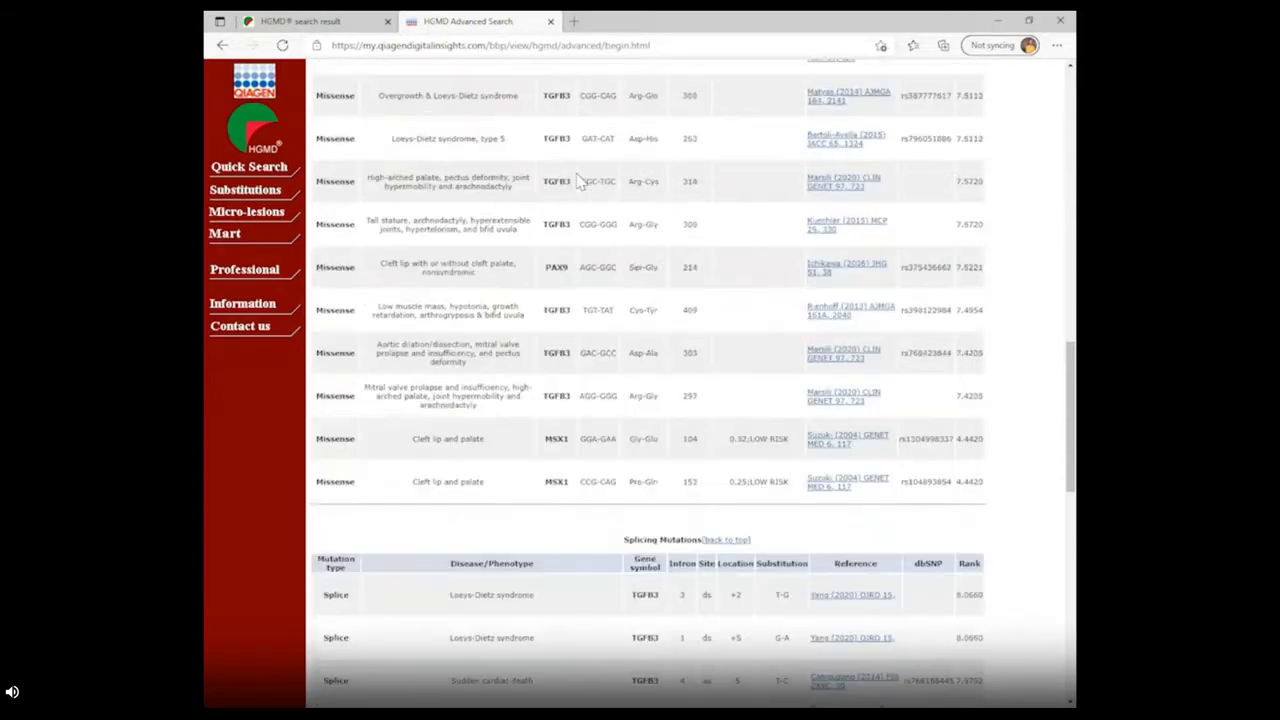
scroll(580, 180, up, 5)
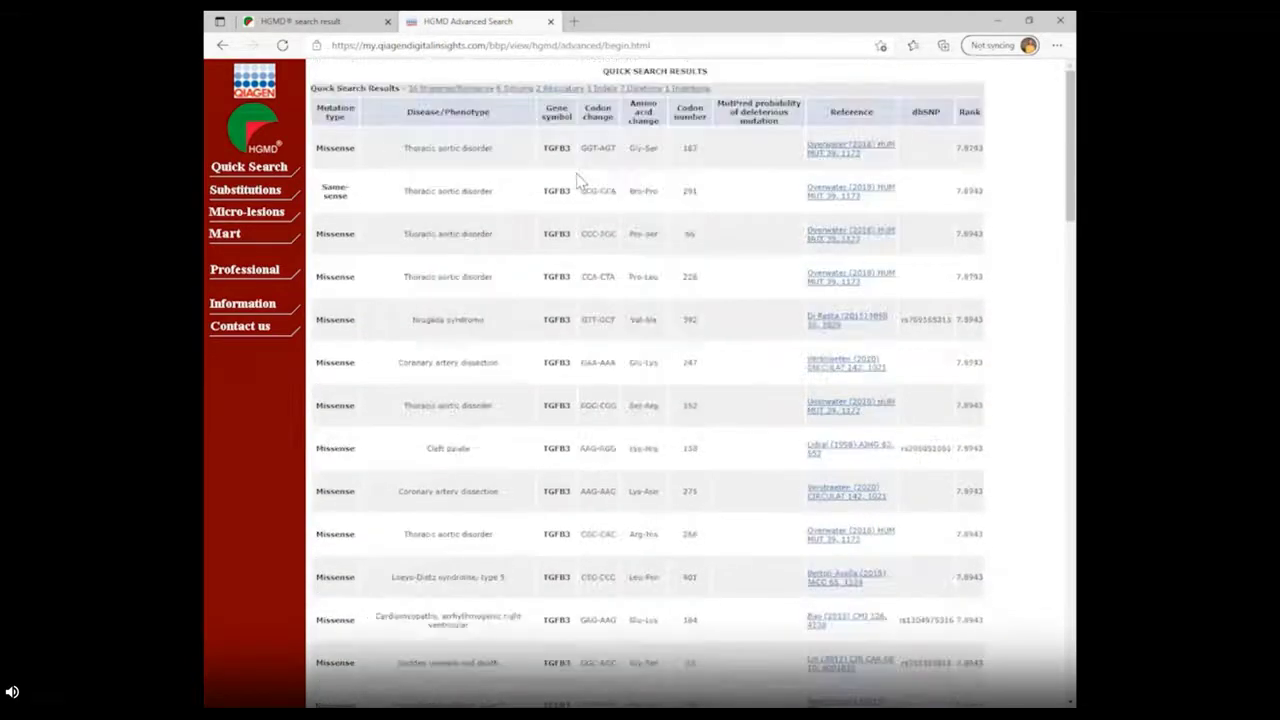
click(514, 89)
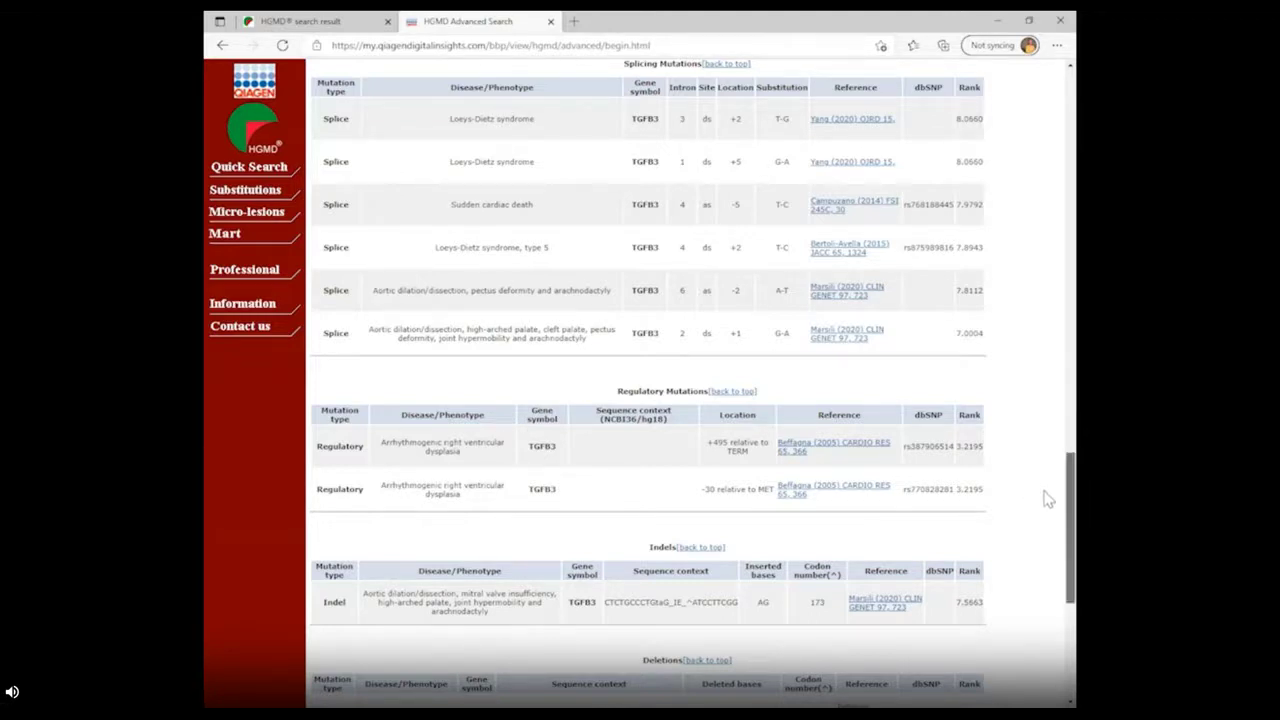
scroll(1047, 495, up, 2)
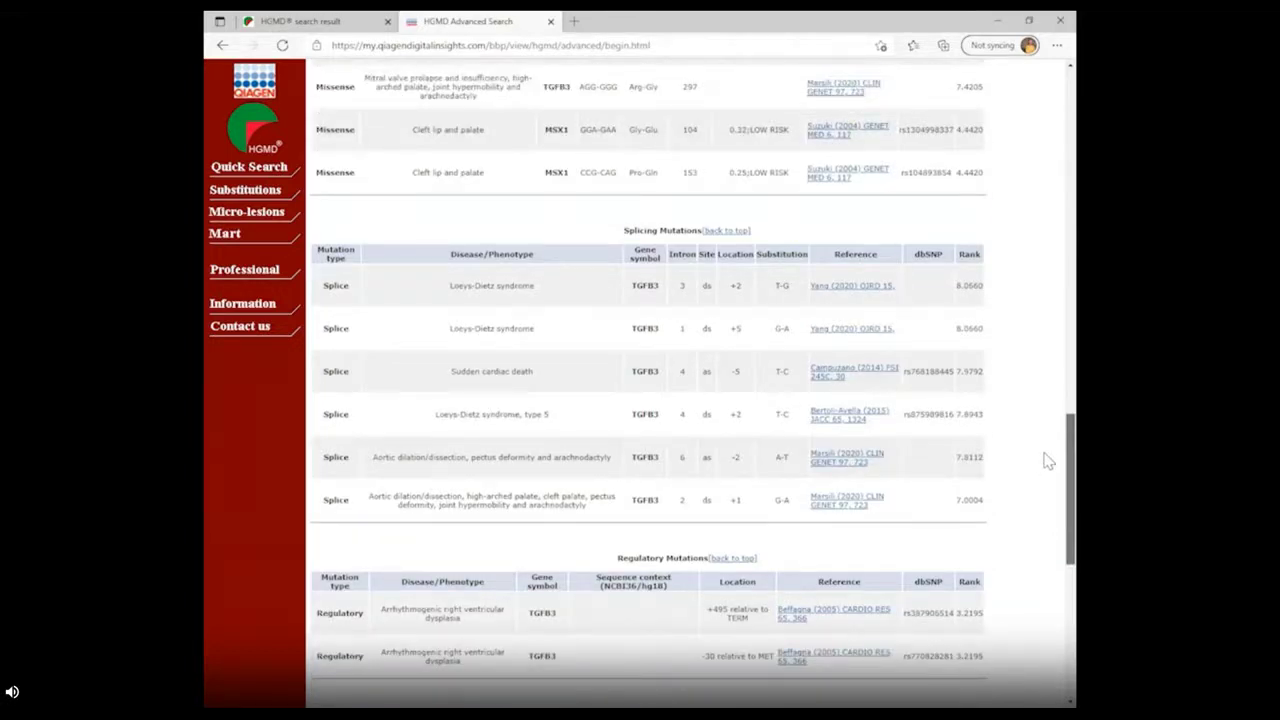
Compare the Advanced search results with the public HGMD's Loeys-Dietz results, finishing on the public HGMD page
click(365, 31)
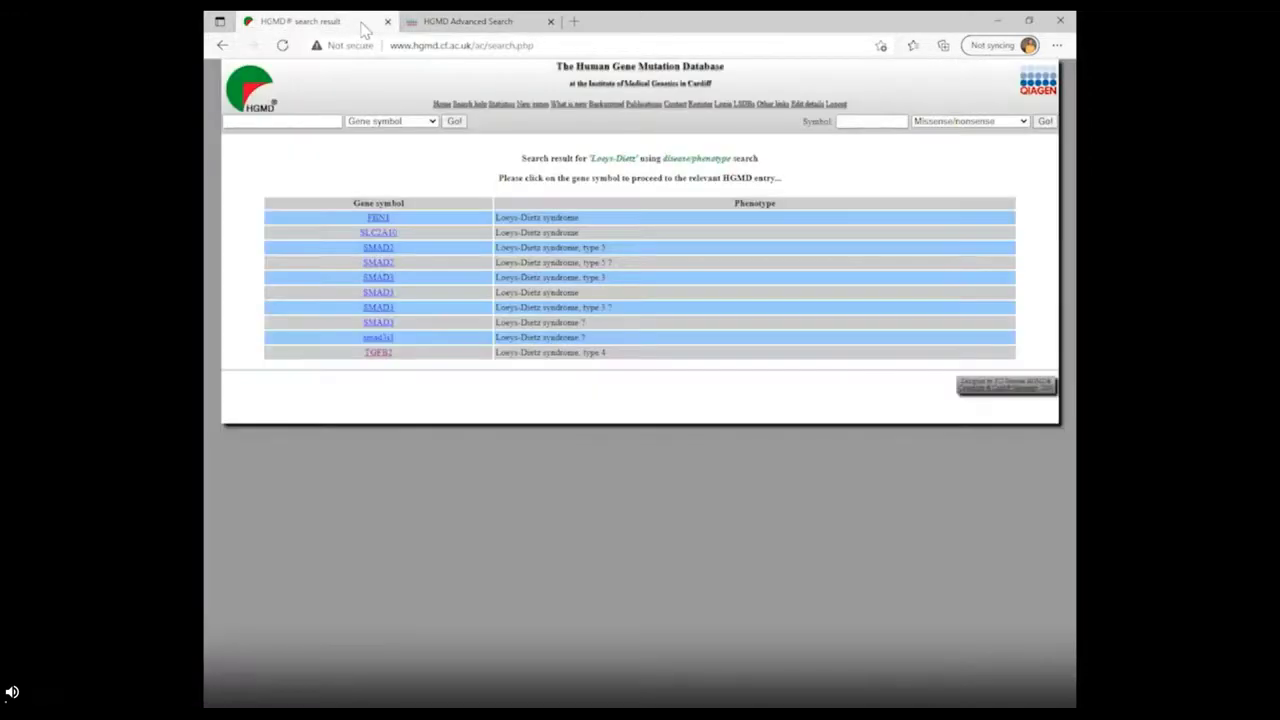
click(485, 30)
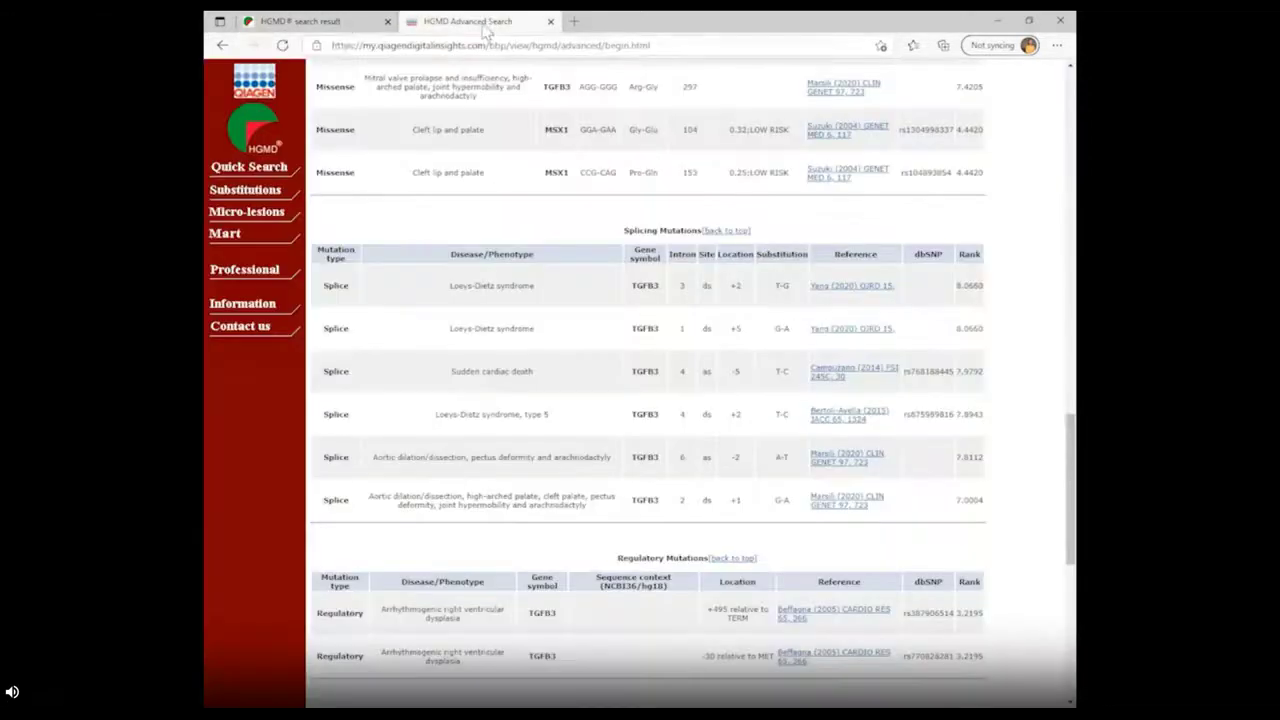
click(353, 29)
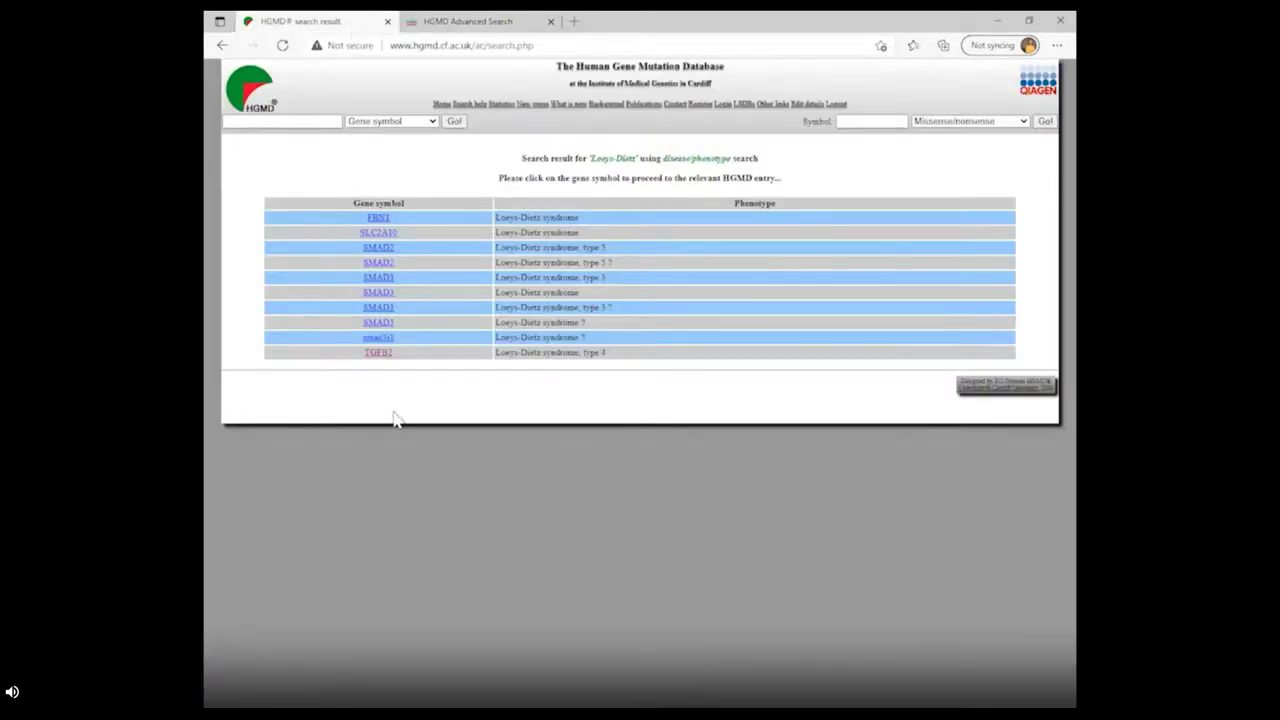